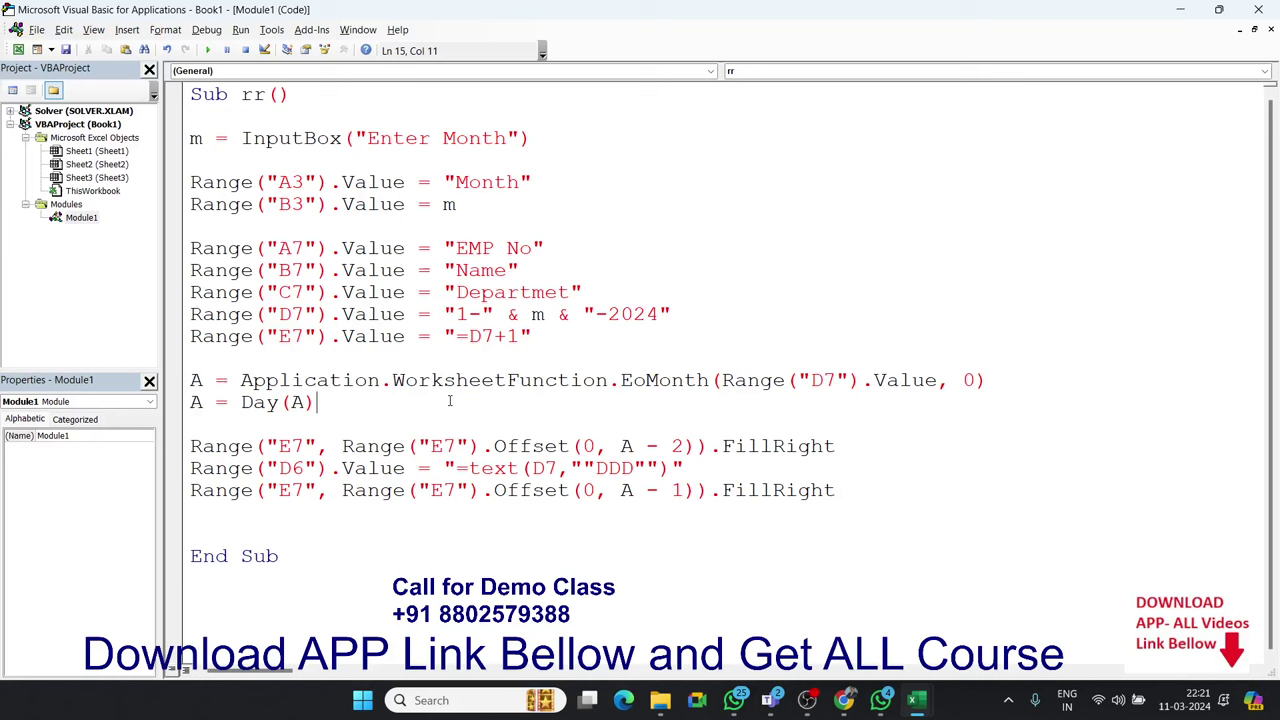
Step through the macro, jump to the last FillRight line, run it and view the workbook
{"action": "key", "text": "F8"}
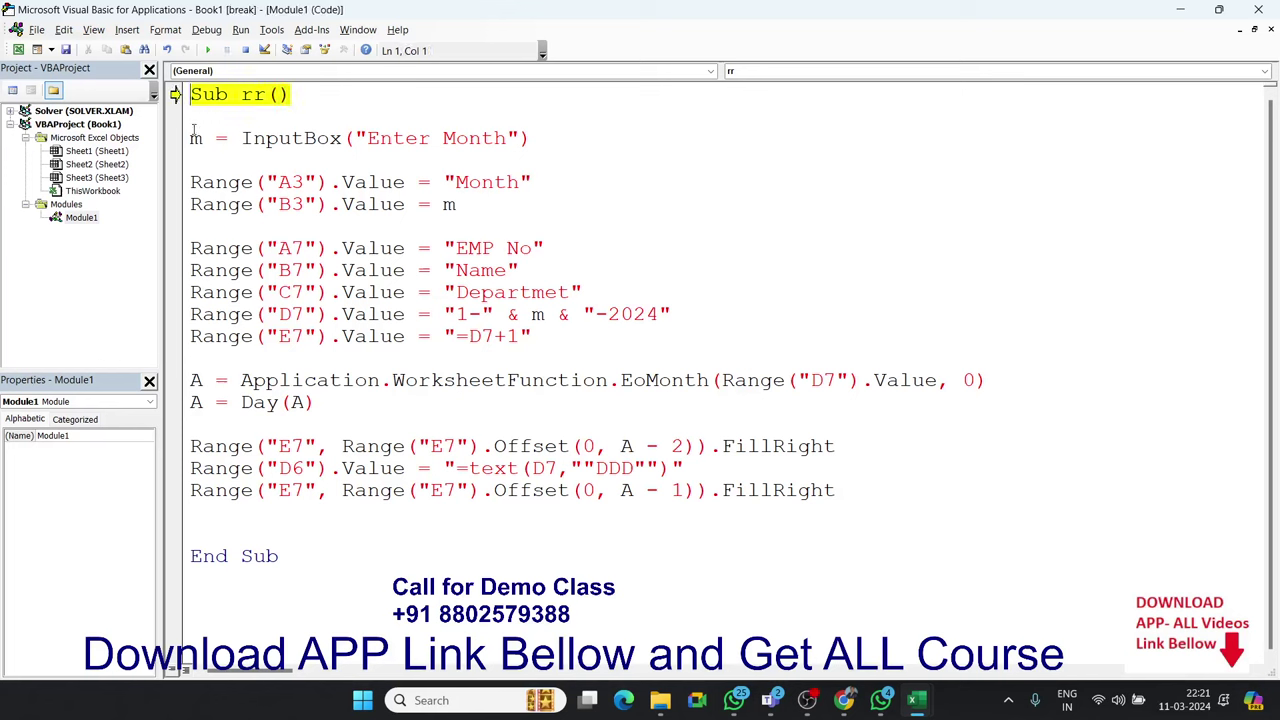
{"action": "left_click_drag", "start_coordinate": [176, 94], "coordinate": [196, 488]}
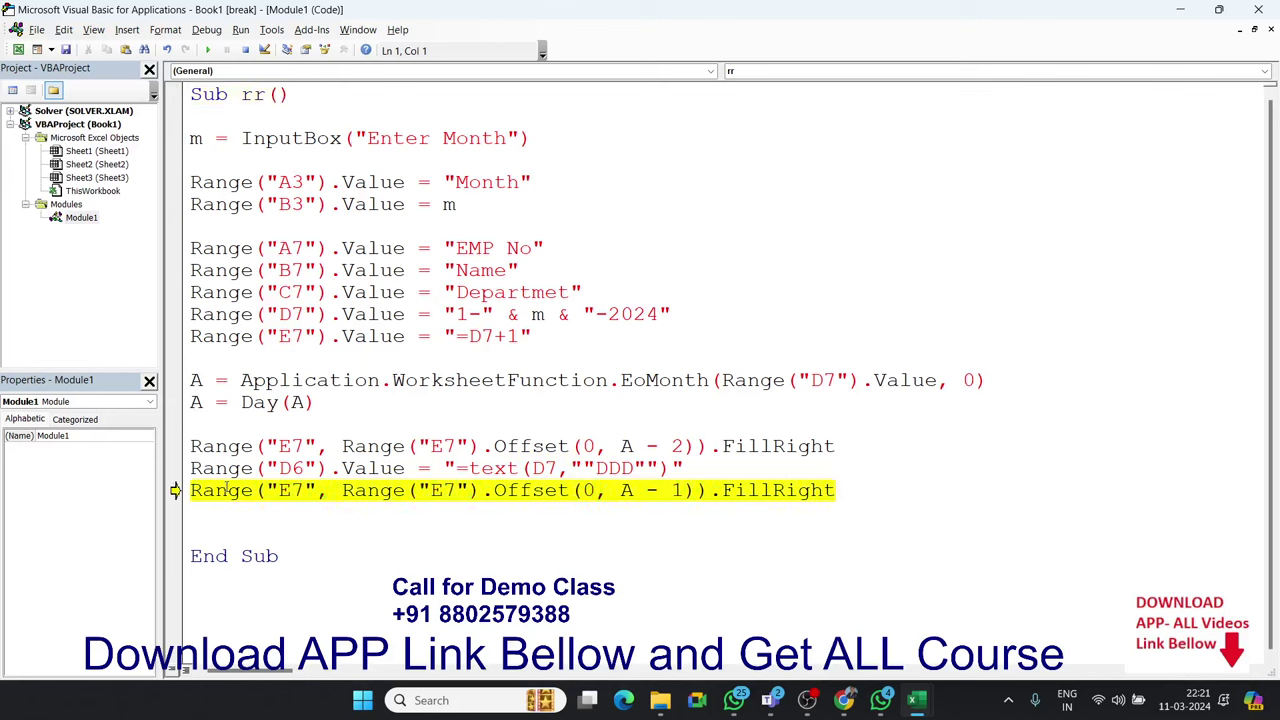
{"action": "key", "text": "F8"}
{"action": "key", "text": "alt+F11"}
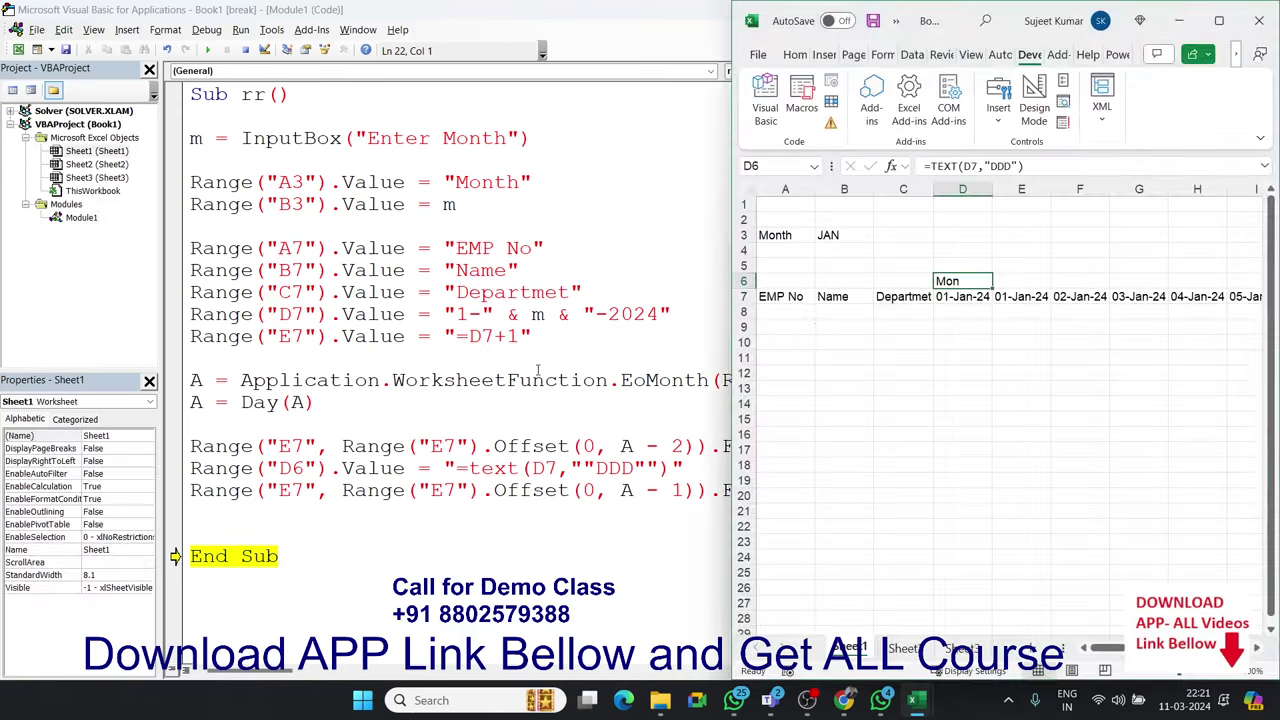
Reset the paused macro and rerun it for the month JAN
{"action": "left_click", "coordinate": [463, 490]}
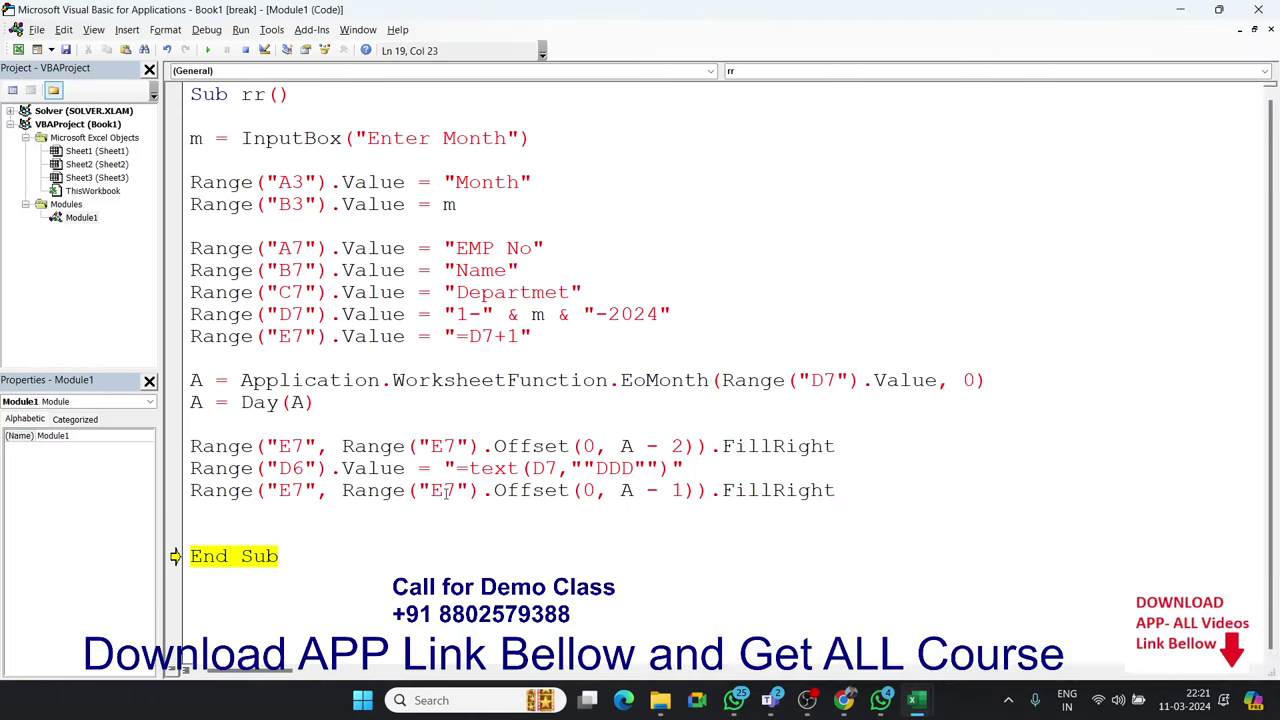
{"action": "left_click", "coordinate": [210, 51]}
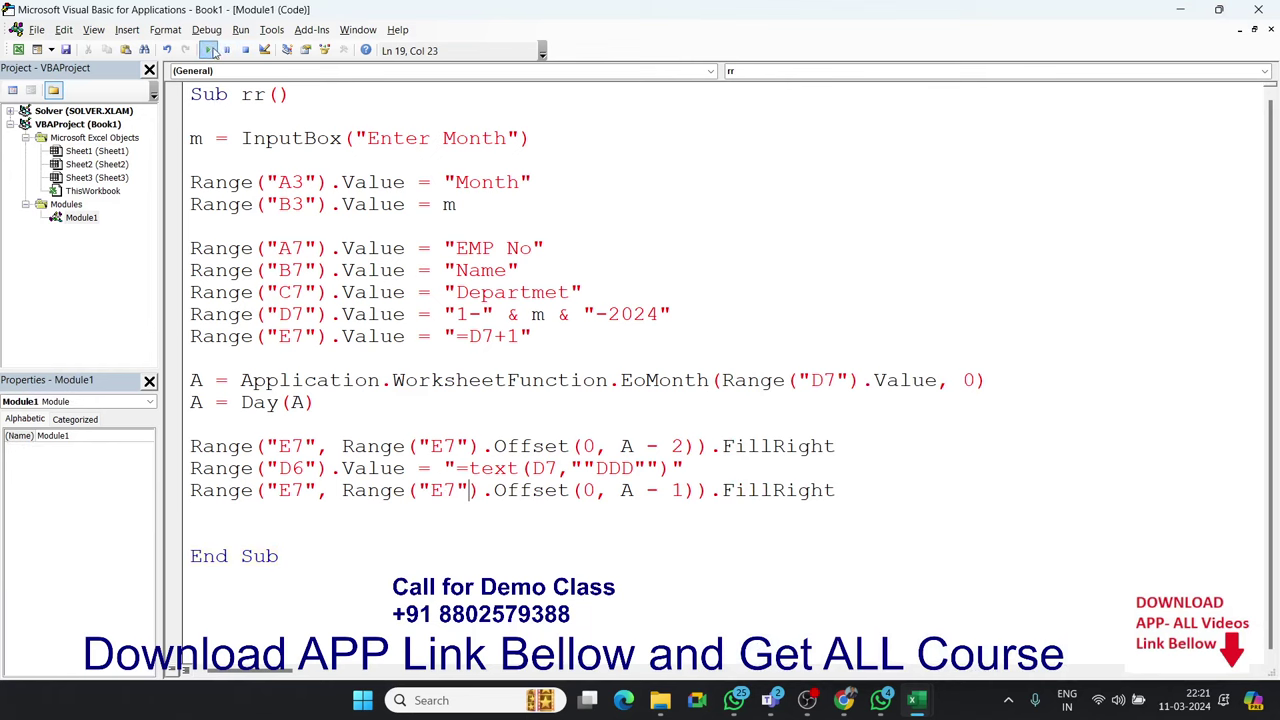
{"action": "left_click", "coordinate": [211, 51]}
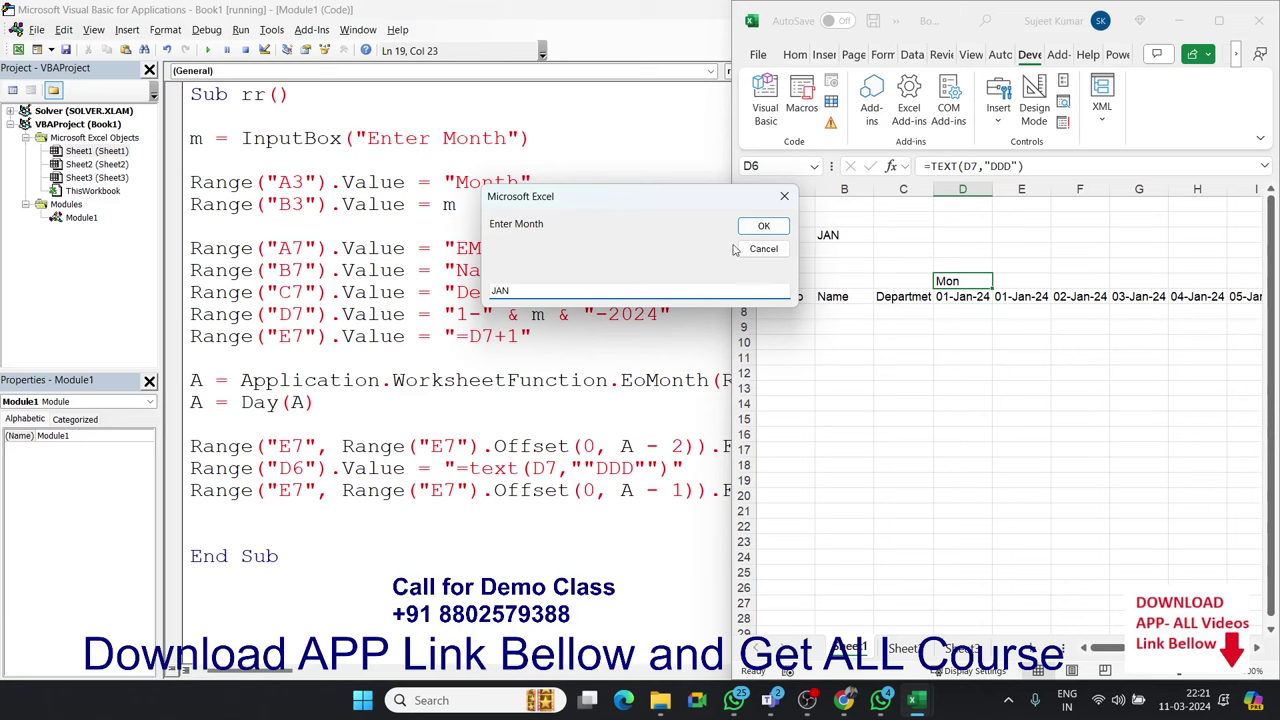
{"action": "left_click", "coordinate": [762, 226]}
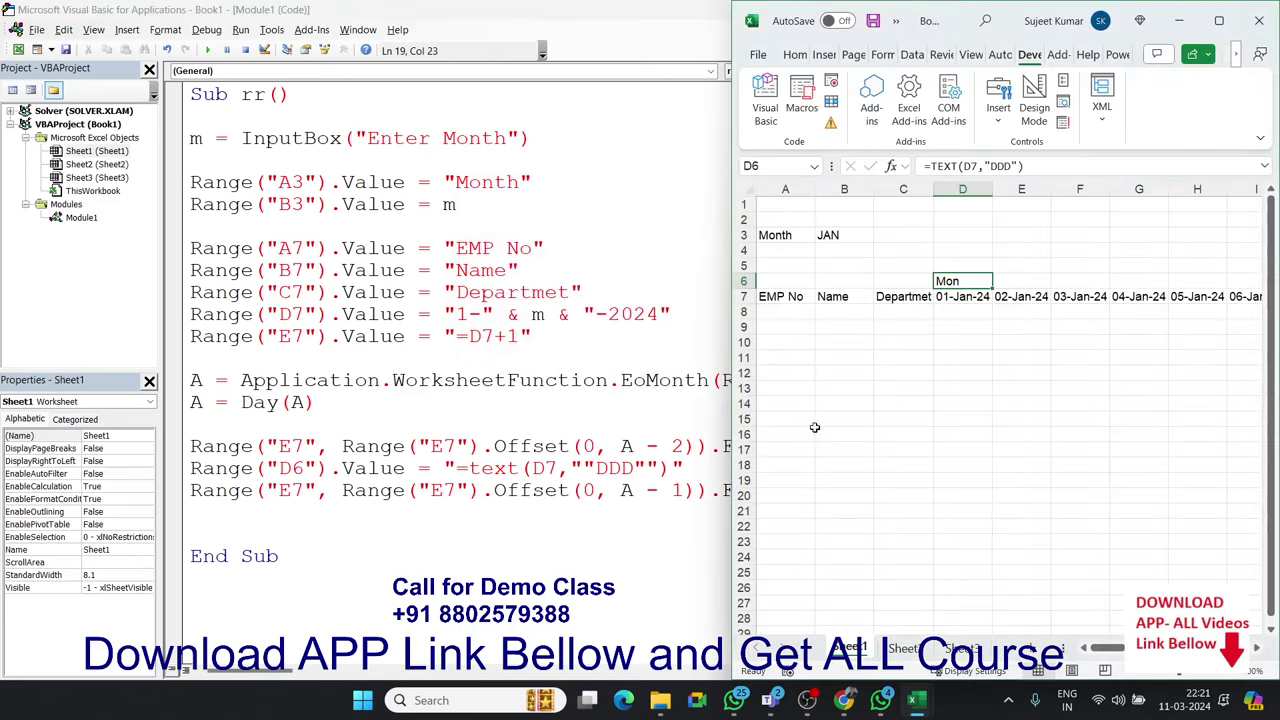
Change both E7 references in the last FillRight line to E6
{"action": "left_click", "coordinate": [437, 507]}
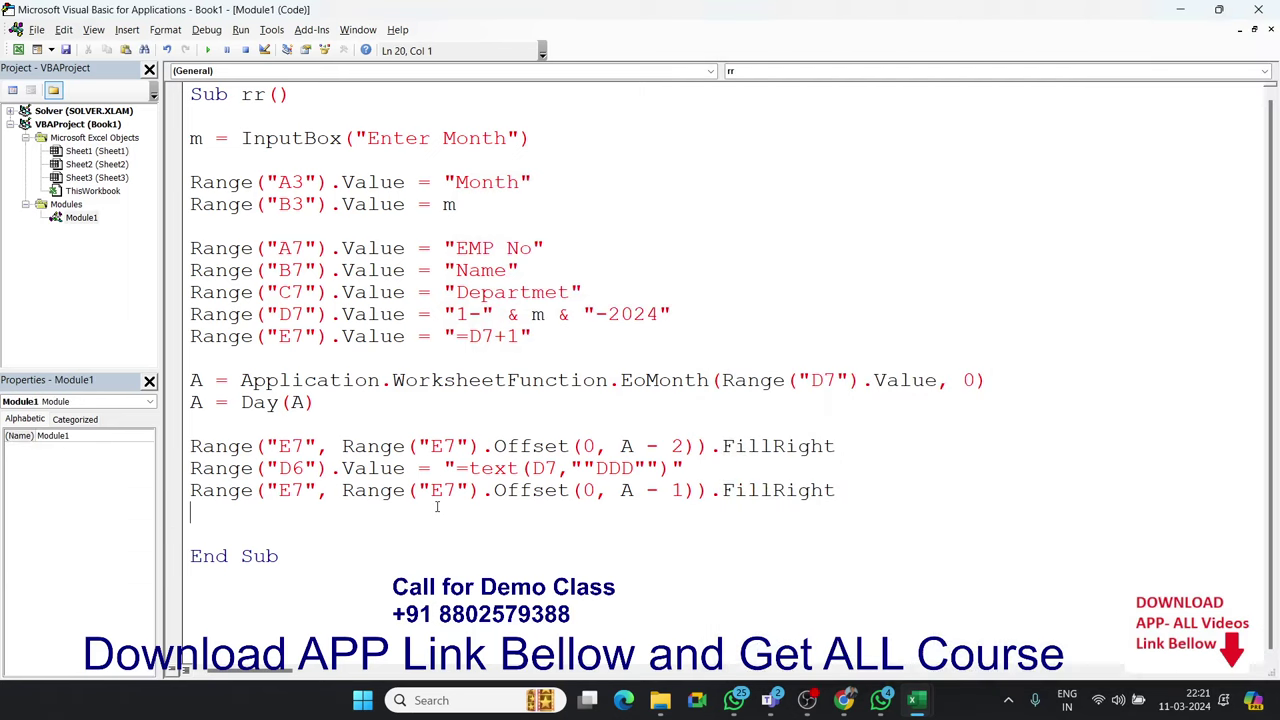
{"action": "left_click", "coordinate": [291, 490]}
{"action": "key", "text": "Delete"}
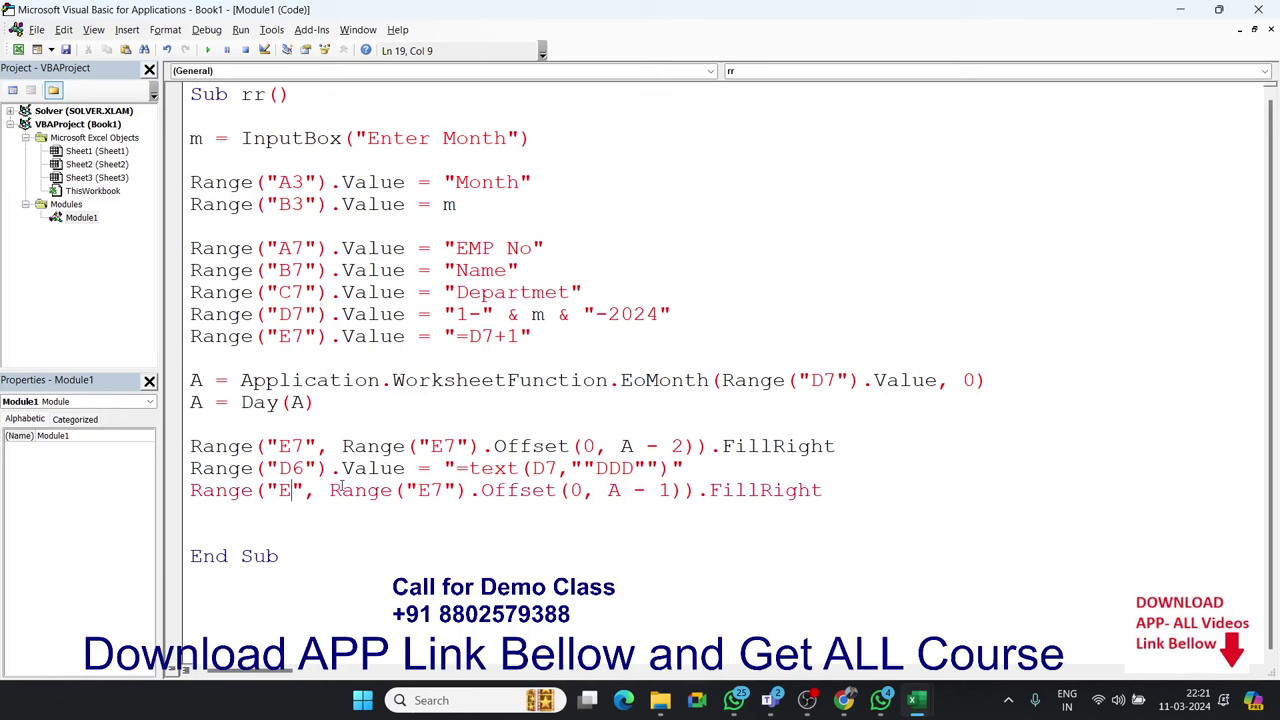
{"action": "type", "text": "6"}
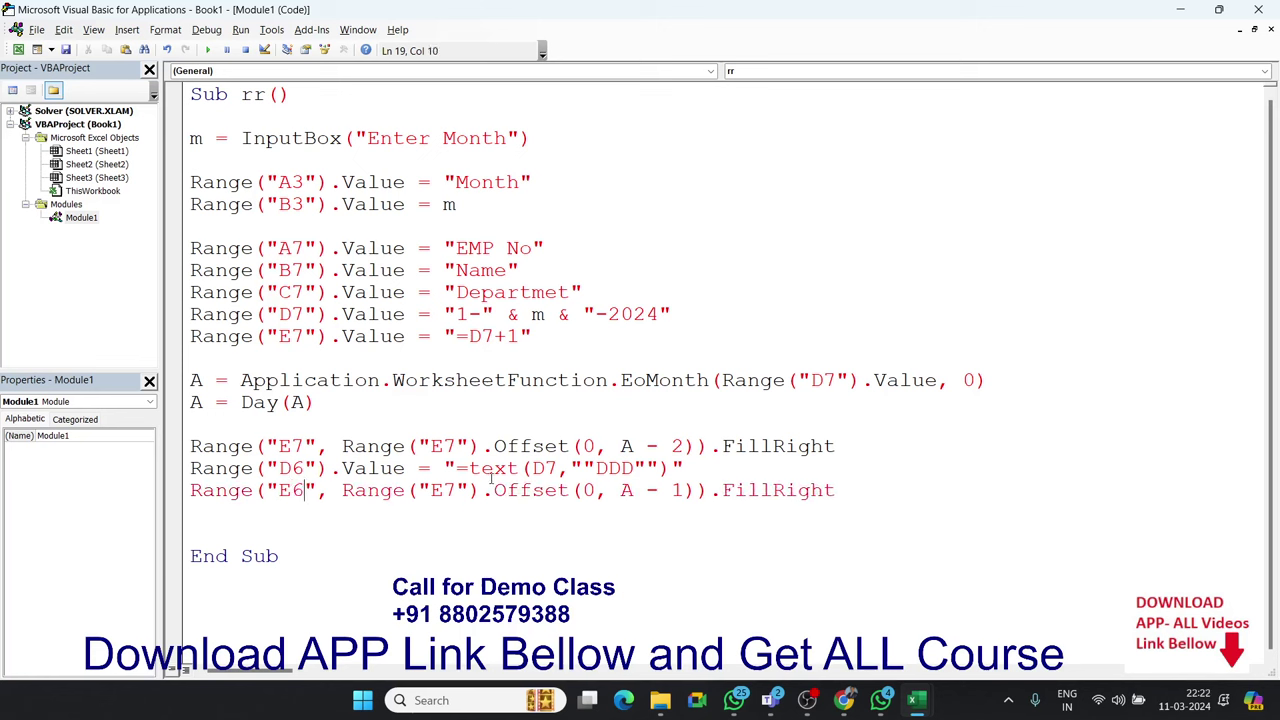
{"action": "left_click", "coordinate": [446, 490]}
{"action": "key", "text": "Delete"}
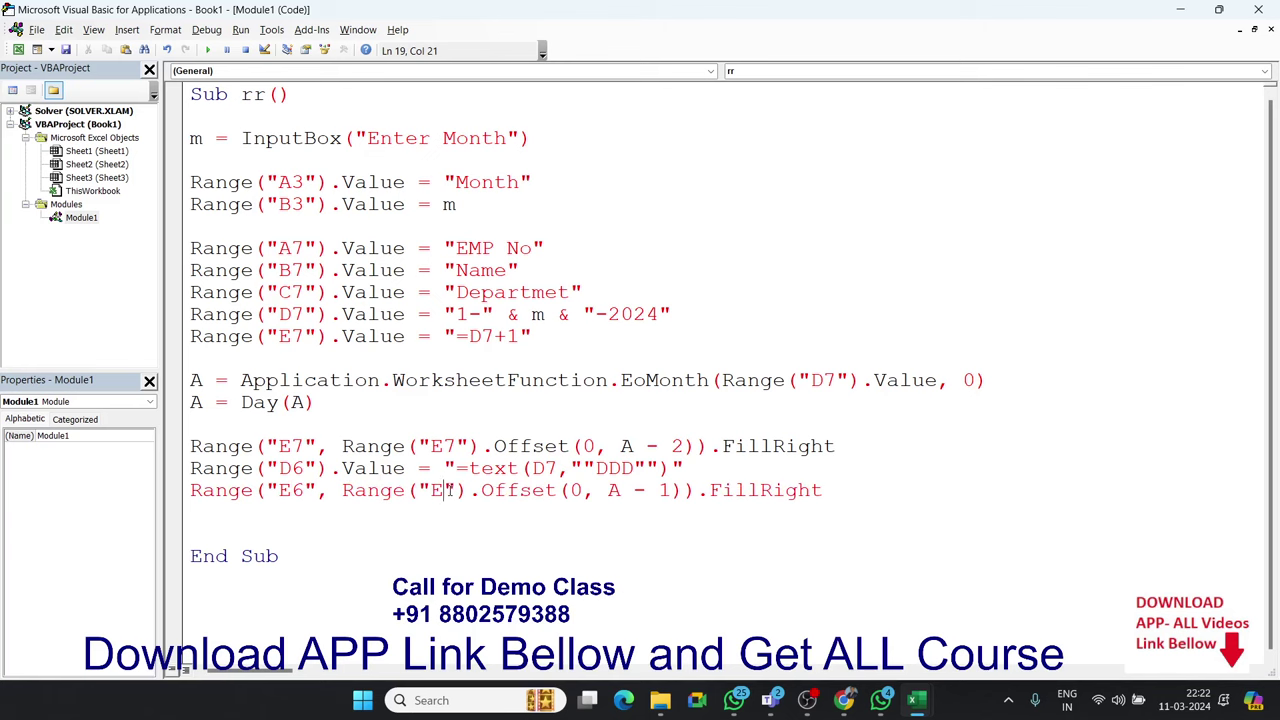
{"action": "type", "text": "6"}
{"action": "key", "text": "Down"}
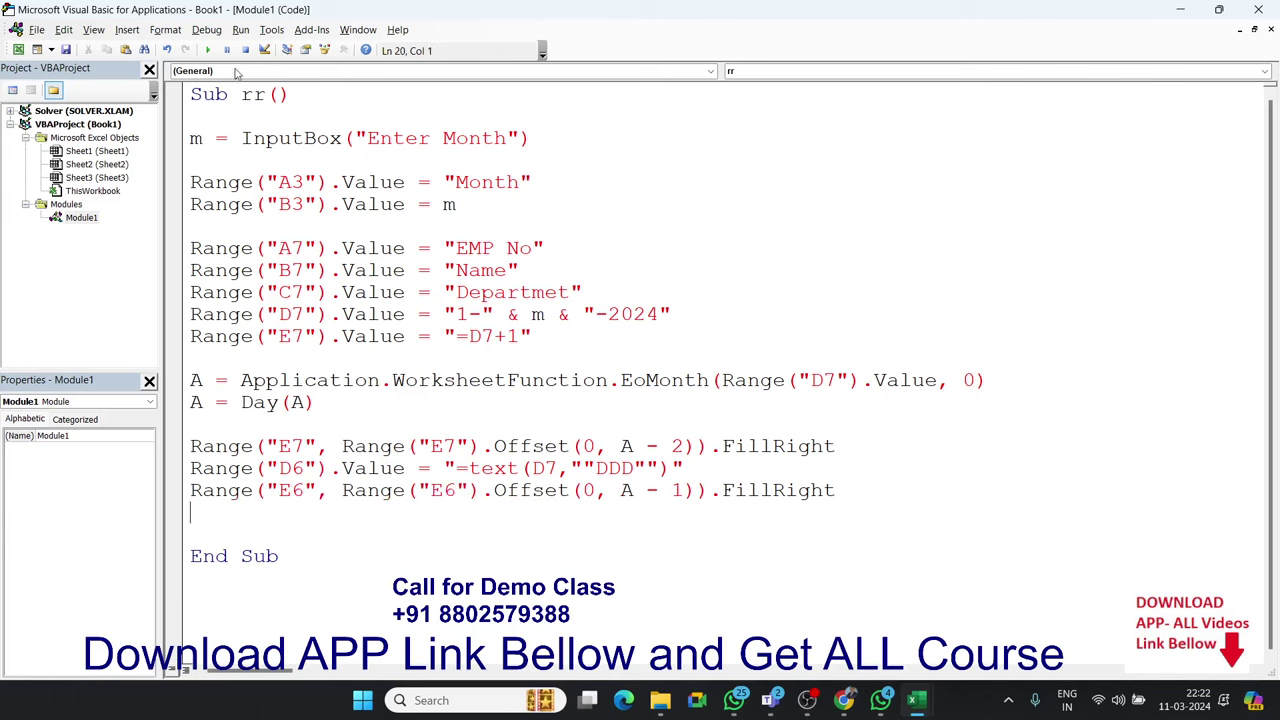
Rerun the edited macro with the month JA
{"action": "left_click", "coordinate": [207, 50]}
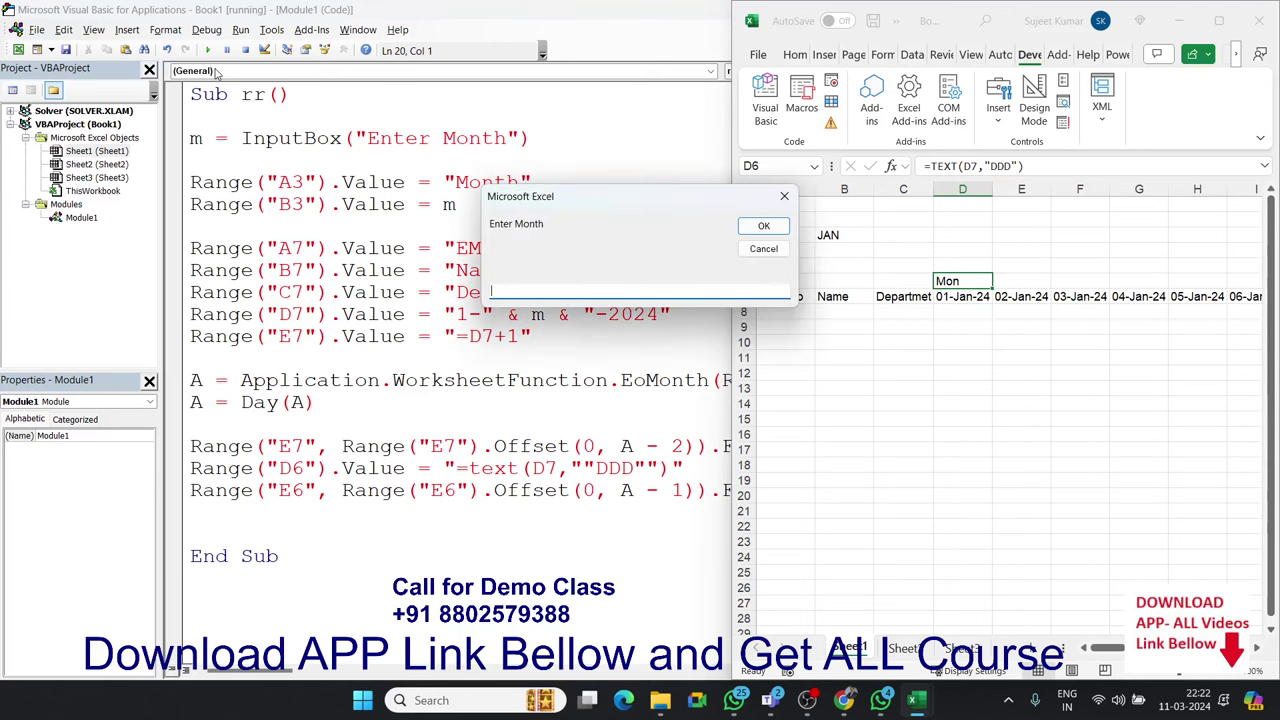
{"action": "type", "text": "JAN"}
{"action": "left_click", "coordinate": [785, 226]}
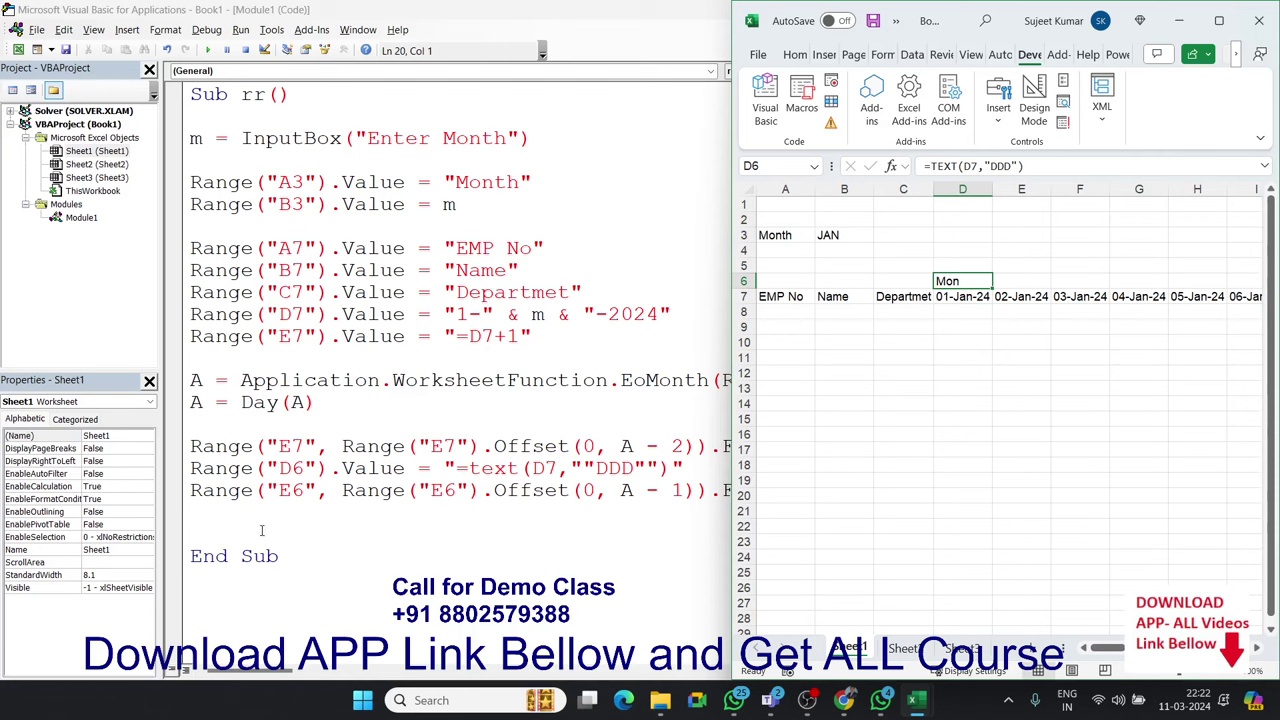
Change both E6 references in the last FillRight line to D6
{"action": "left_click", "coordinate": [290, 490]}
{"action": "double_click", "coordinate": [290, 490]}
{"action": "type", "text": "D6"}
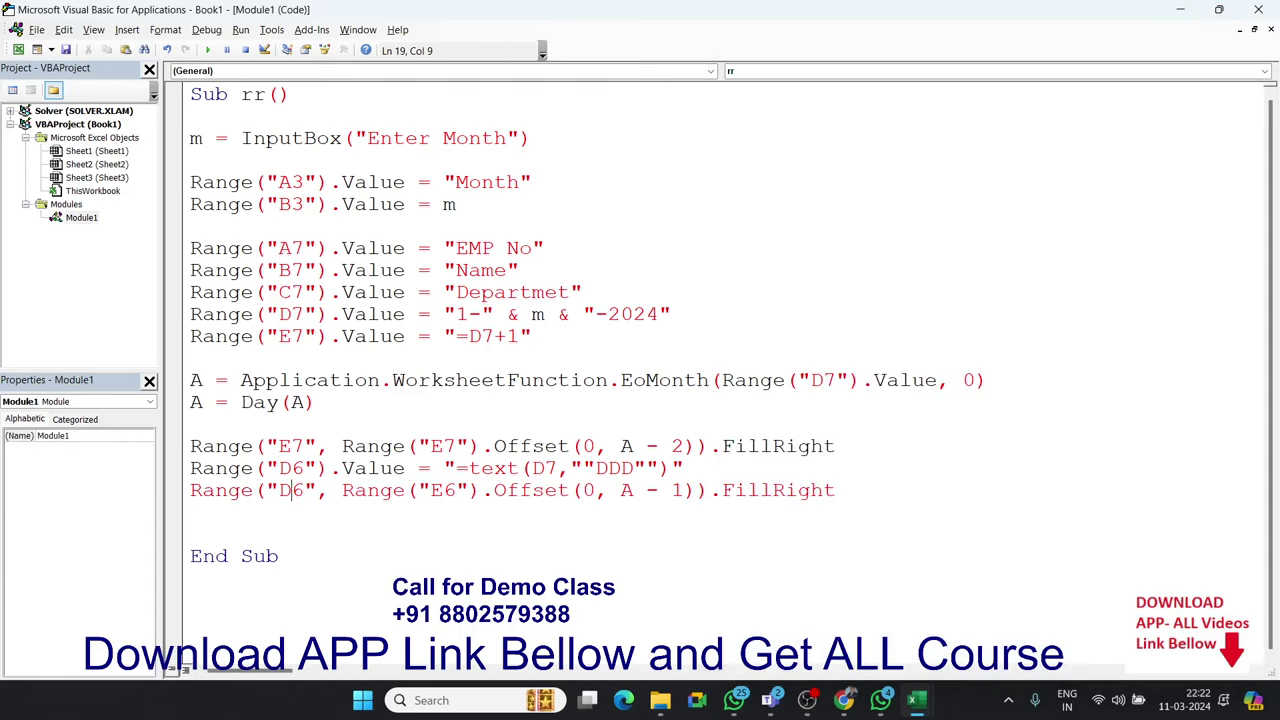
{"action": "key", "text": "Right"}
{"action": "key", "text": "Right"}
{"action": "key", "text": "Right"}
{"action": "key", "text": "Right"}
{"action": "key", "text": "Right"}
{"action": "key", "text": "Right"}
{"action": "key", "text": "Right"}
{"action": "key", "text": "Right"}
{"action": "key", "text": "Left"}
{"action": "key", "text": "BackSpace"}
{"action": "type", "text": "D"}
{"action": "left_click", "coordinate": [480, 398]}
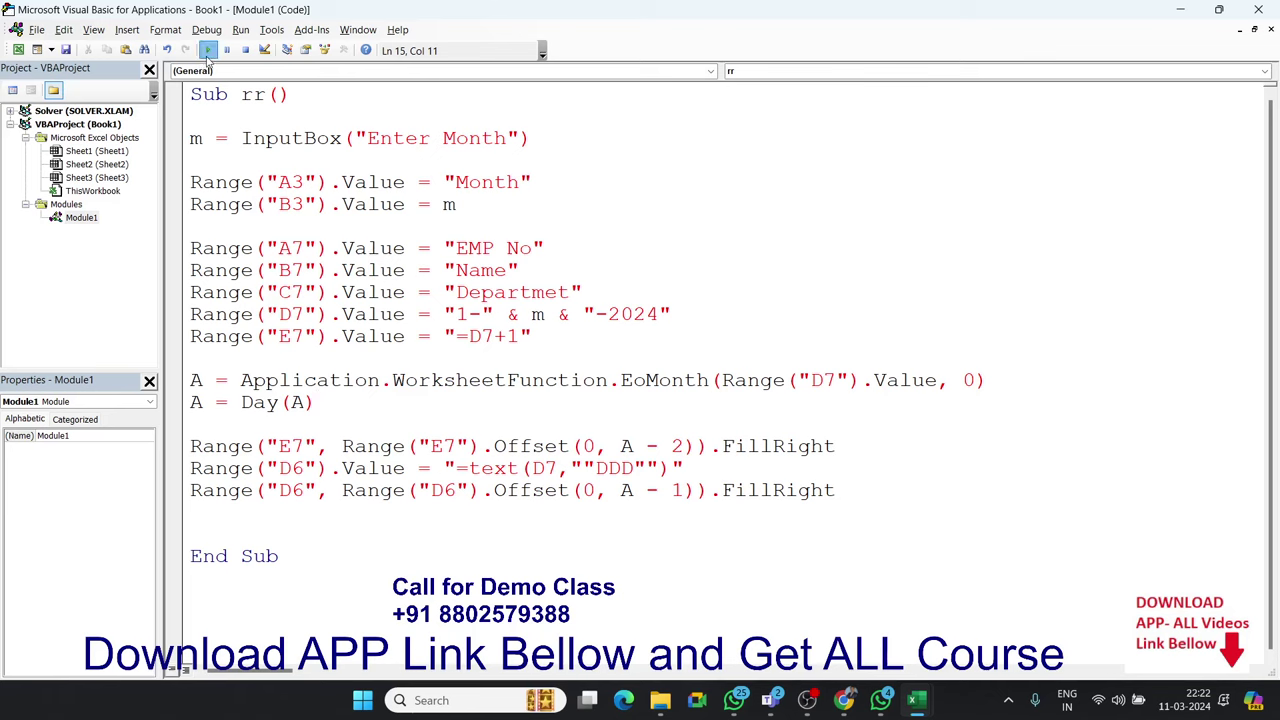
Rerun the macro for JAN and select the new weekday names in row 6
{"action": "left_click", "coordinate": [207, 50]}
{"action": "type", "text": "JAN"}
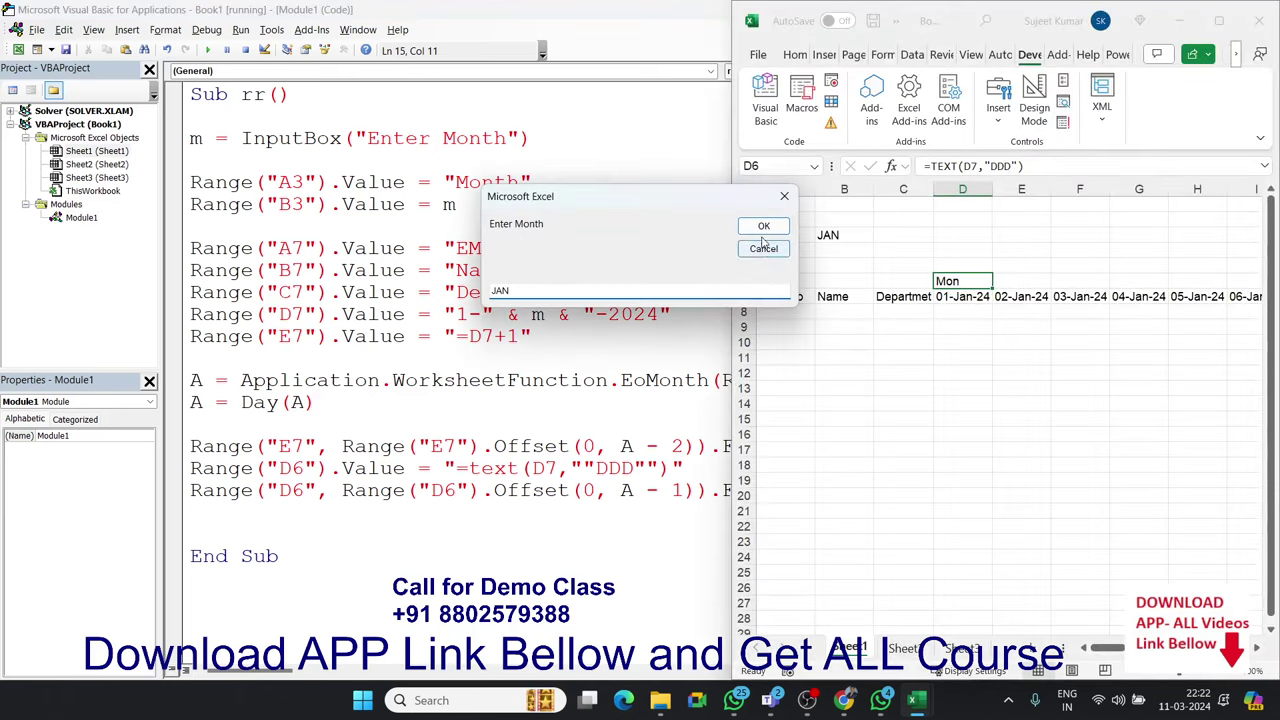
{"action": "left_click", "coordinate": [763, 226]}
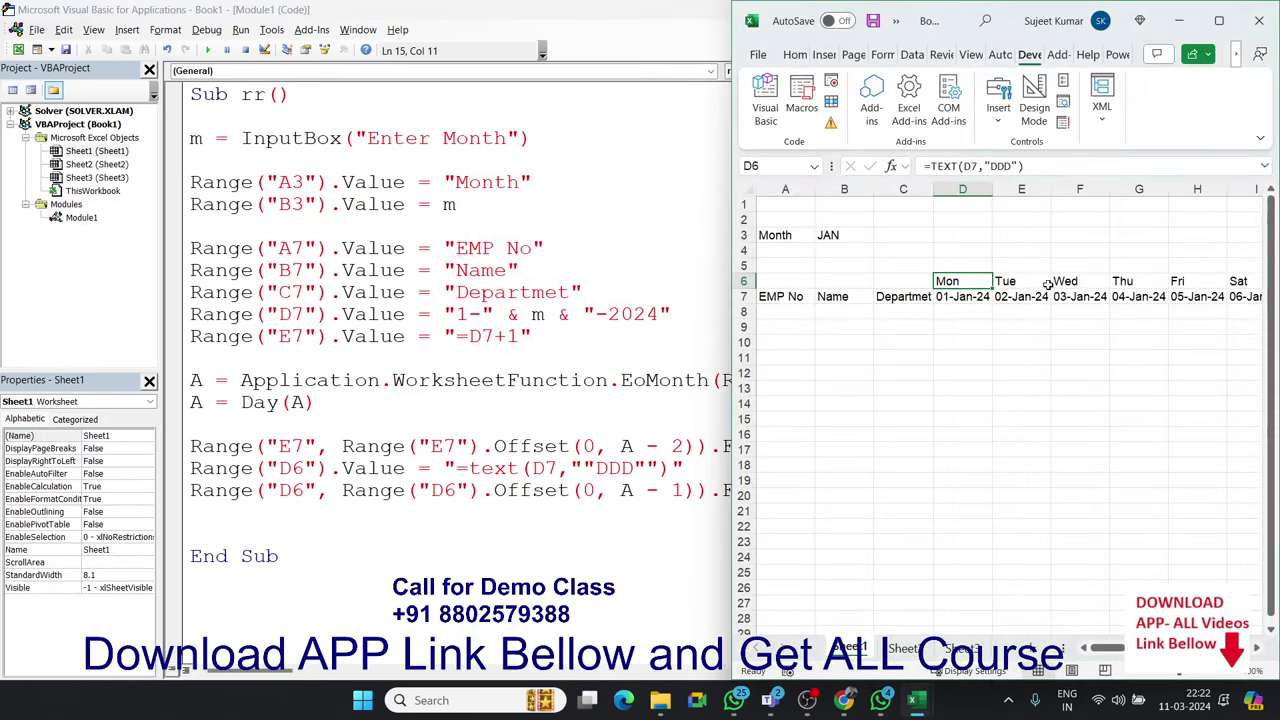
{"action": "mouse_move", "coordinate": [1045, 284]}
{"action": "left_mouse_down"}
{"action": "mouse_move", "coordinate": [1148, 281]}
{"action": "mouse_move", "coordinate": [1188, 300]}
{"action": "left_mouse_up"}
Widen column AI and clear its extra 01-Feb-24 date
{"action": "left_click", "coordinate": [1130, 300]}
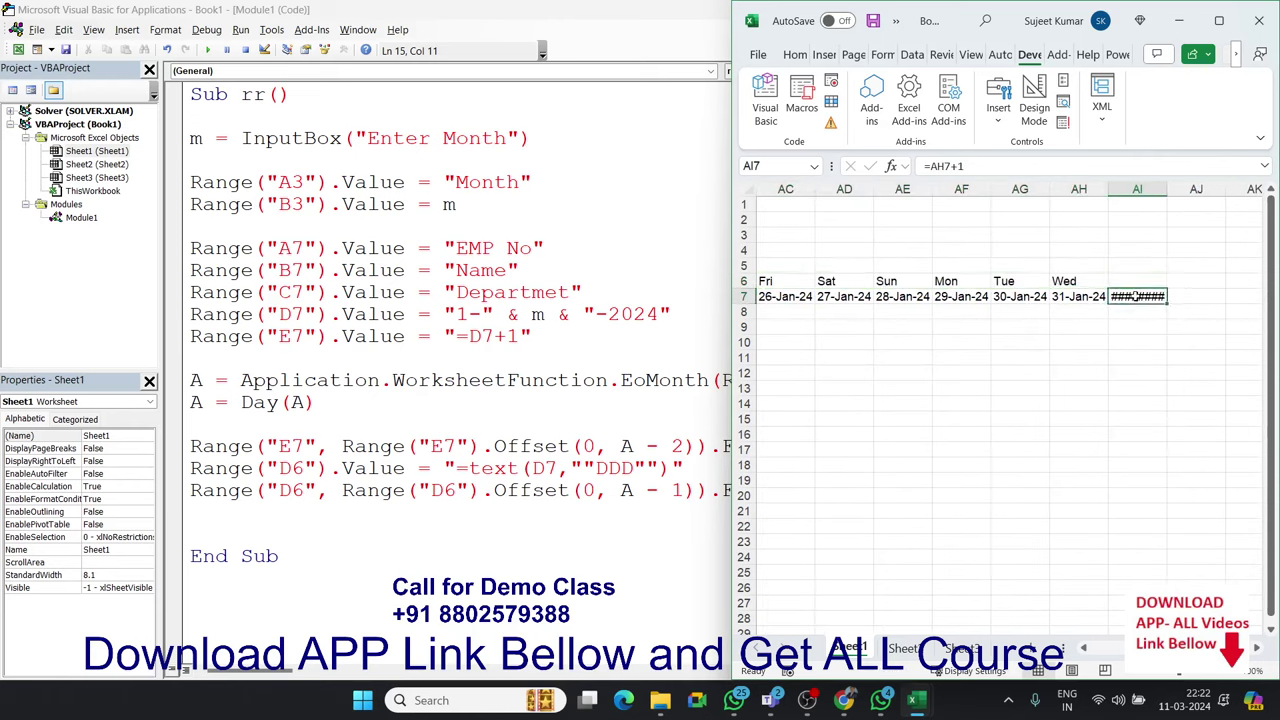
{"action": "double_click", "coordinate": [1167, 189]}
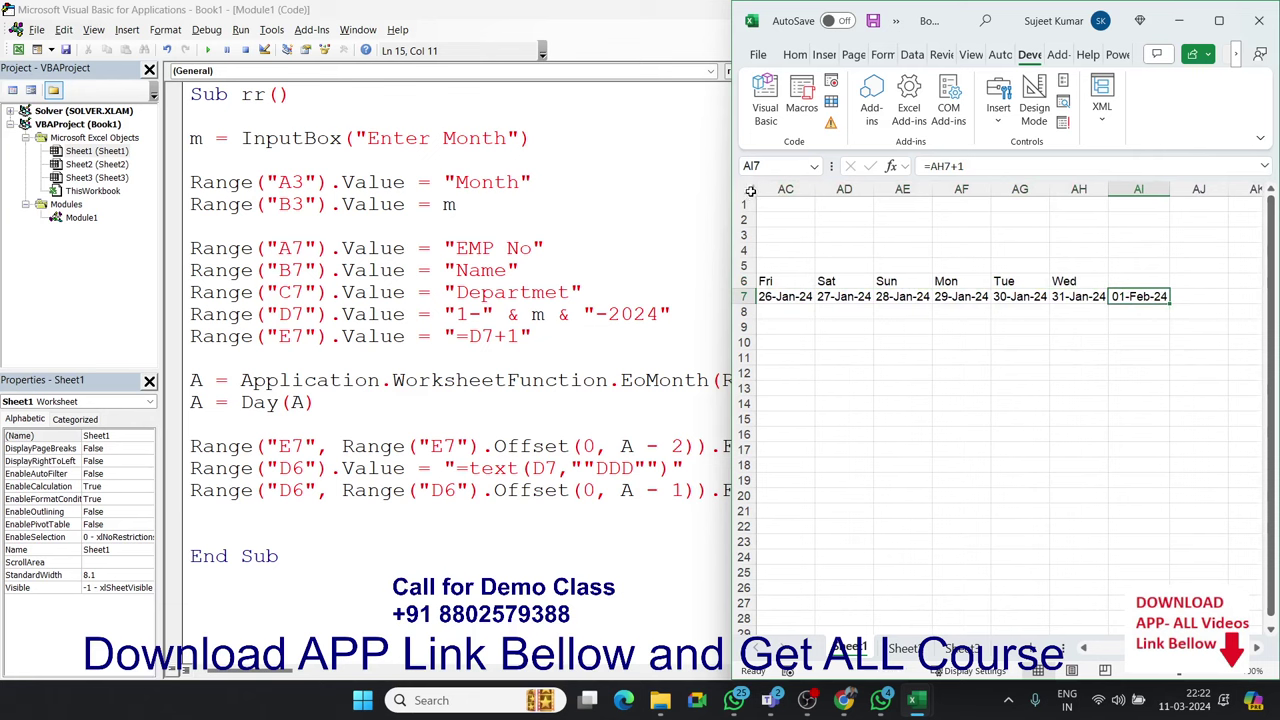
{"action": "left_click", "coordinate": [1138, 203]}
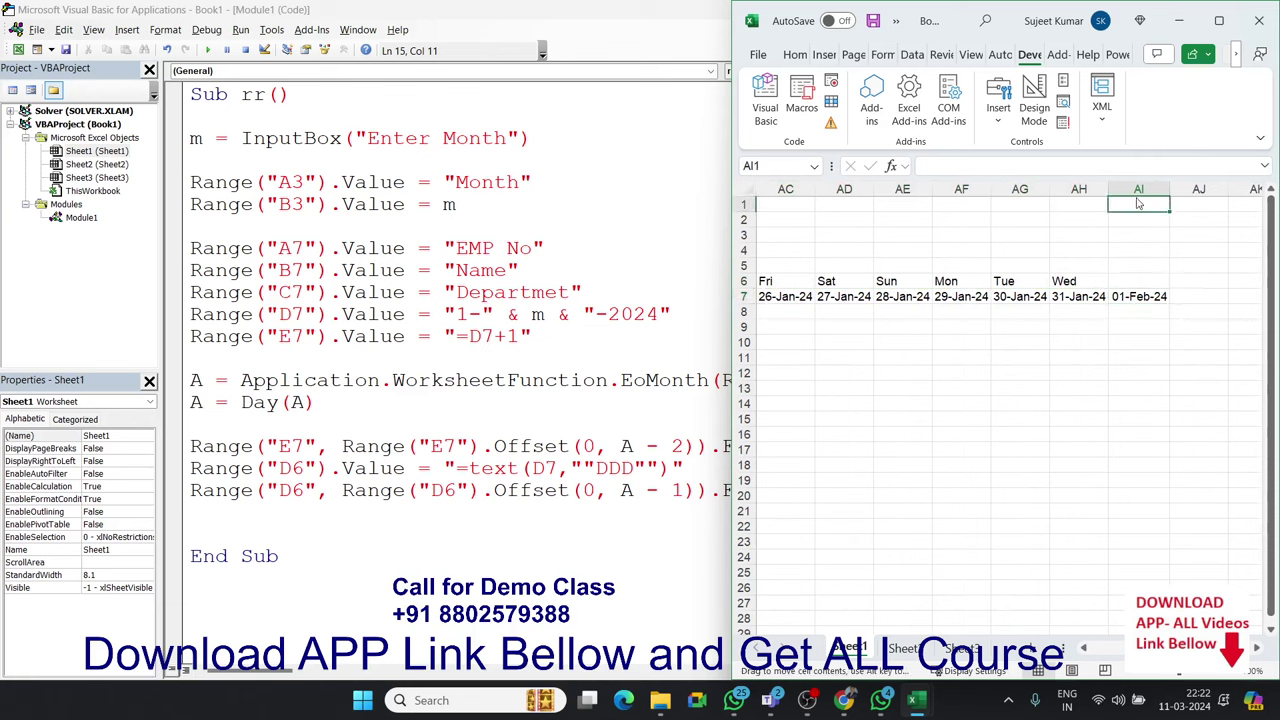
{"action": "left_click", "coordinate": [1138, 189]}
{"action": "key", "text": "Delete"}
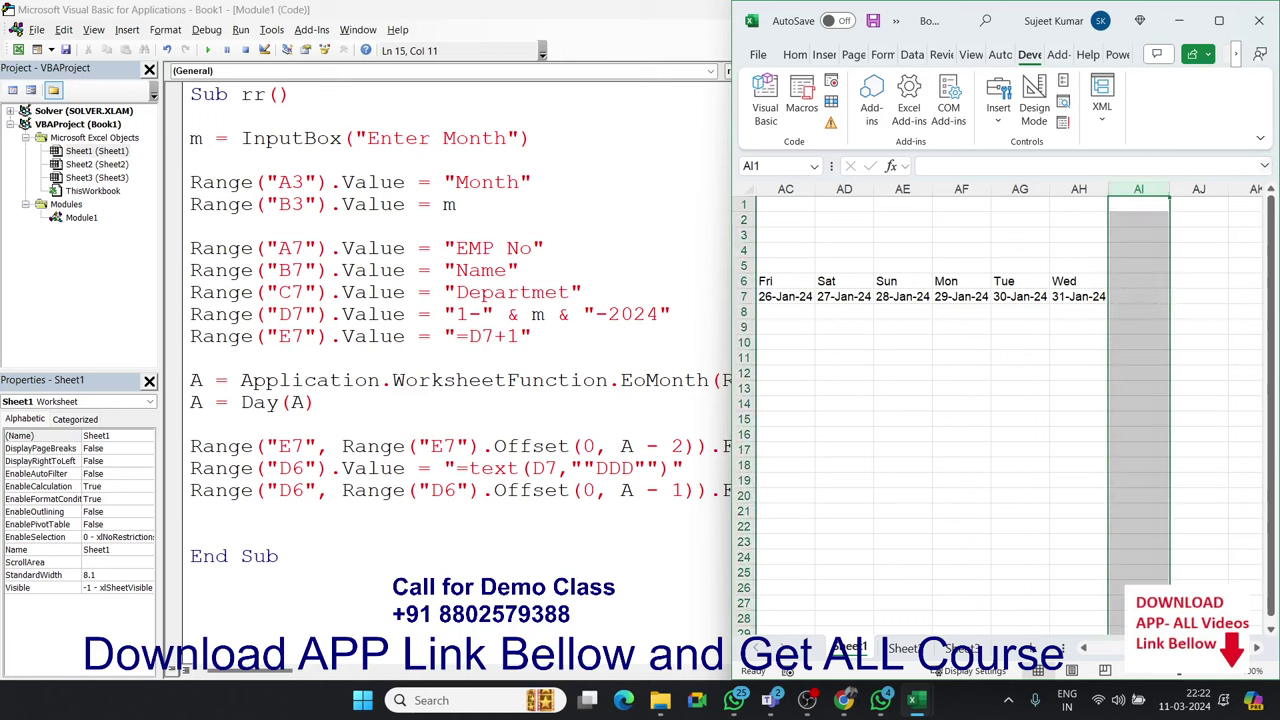
Check the Wed header formula in AH6, look over the table, and return to the code
{"action": "left_click", "coordinate": [1072, 284]}
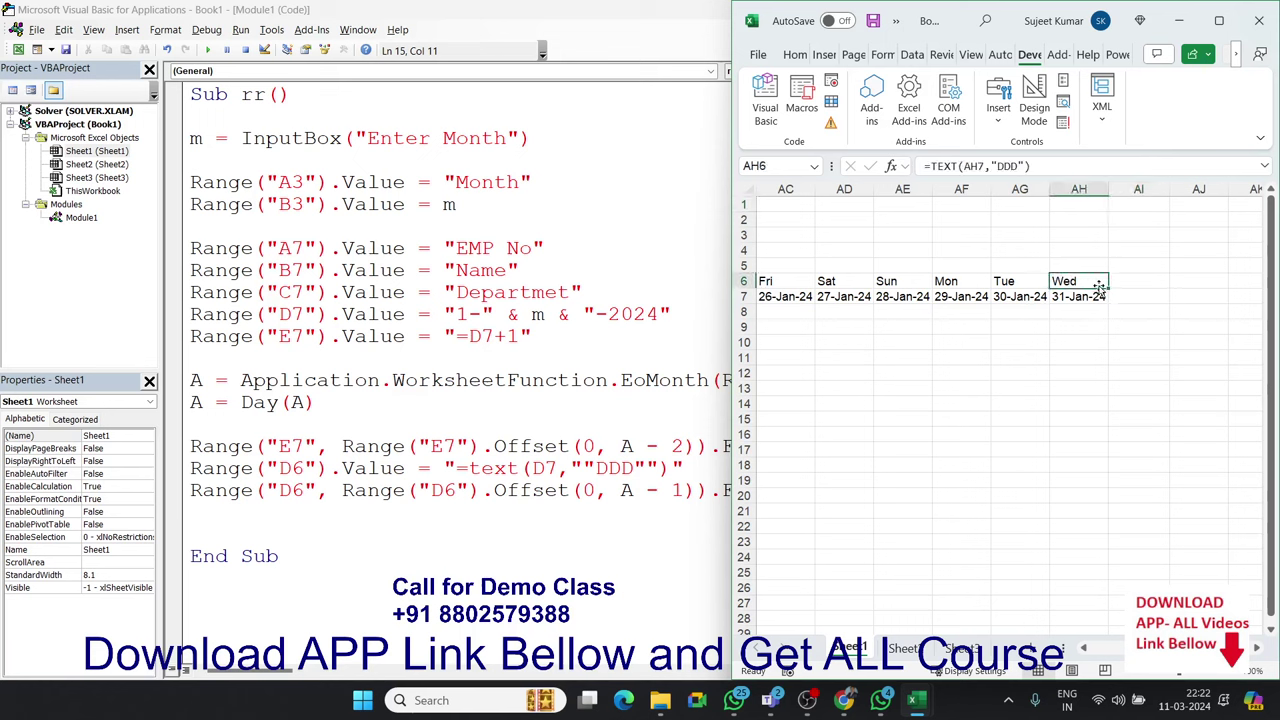
{"action": "mouse_move", "coordinate": [1092, 292]}
{"action": "left_mouse_down"}
{"action": "mouse_move", "coordinate": [627, 298]}
{"action": "mouse_move", "coordinate": [640, 305]}
{"action": "left_mouse_up"}
{"action": "left_click", "coordinate": [843, 342]}
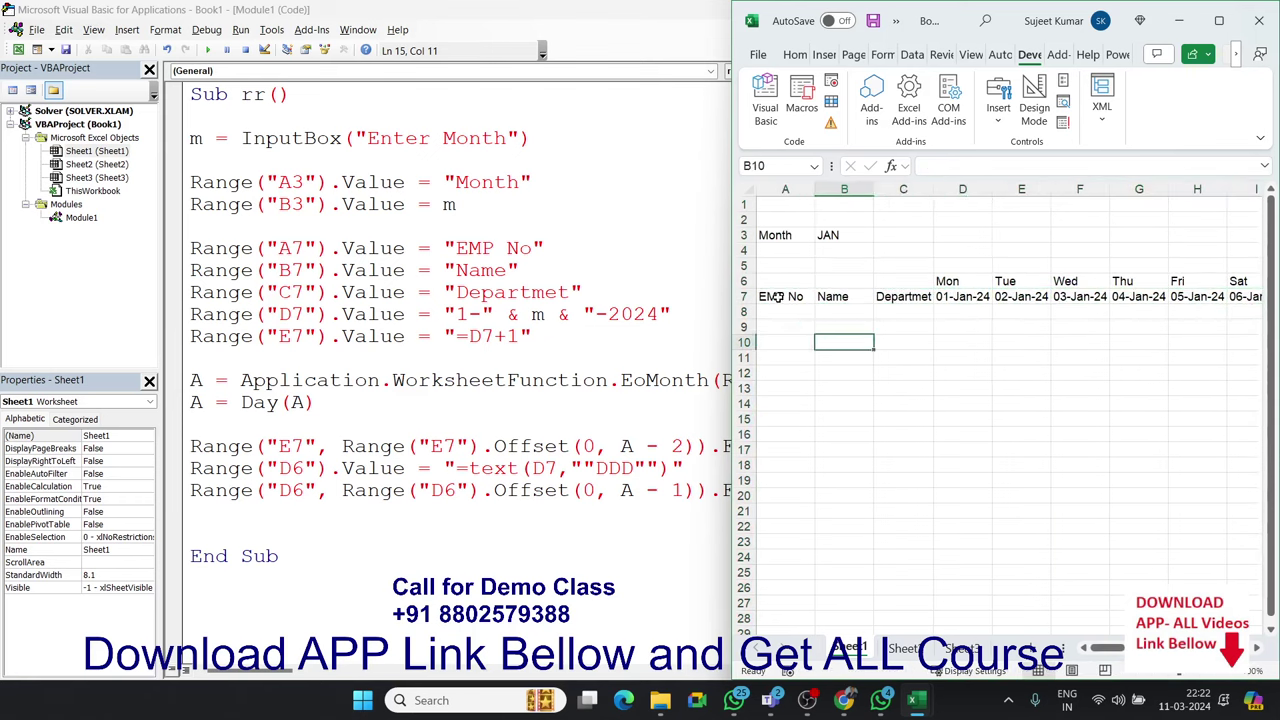
{"action": "left_click", "coordinate": [805, 457]}
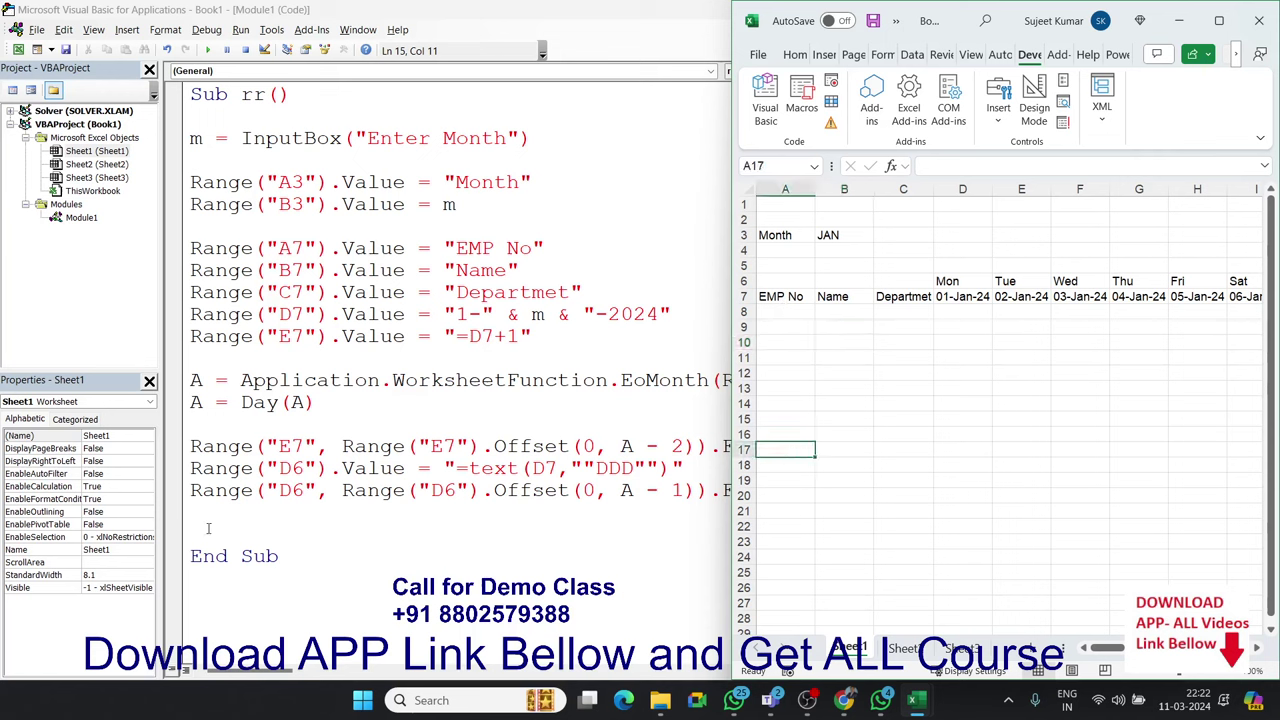
{"action": "left_click", "coordinate": [790, 279]}
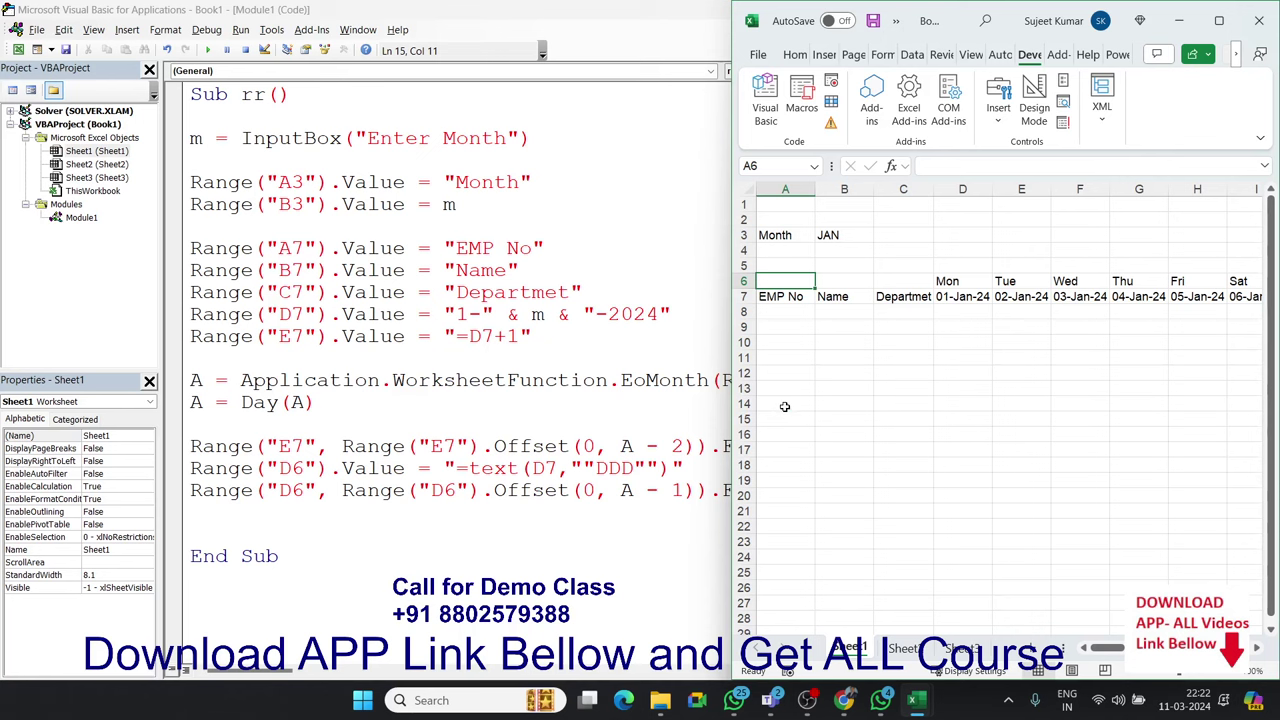
{"action": "left_click", "coordinate": [785, 406]}
{"action": "left_click", "coordinate": [776, 492]}
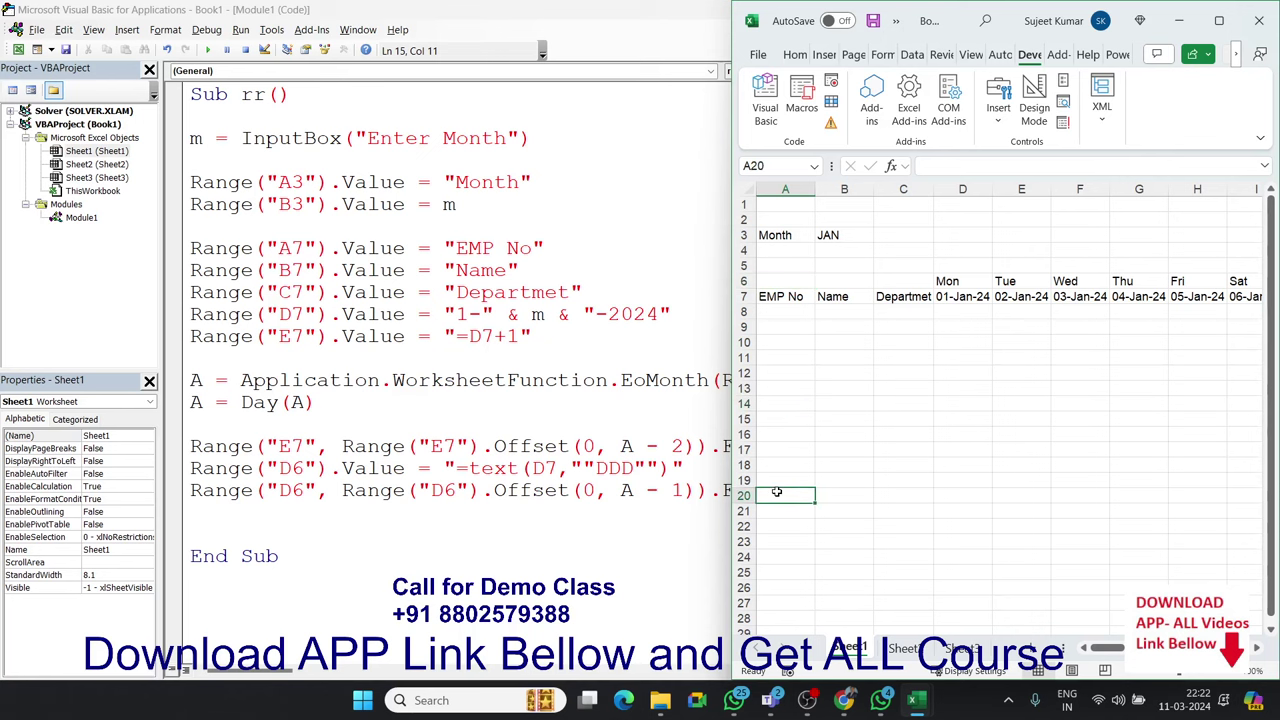
{"action": "left_click", "coordinate": [288, 523]}
Begin the border line as Range("A6", Range("A6").Offset(20, ..
{"action": "type", "text": "ran"}
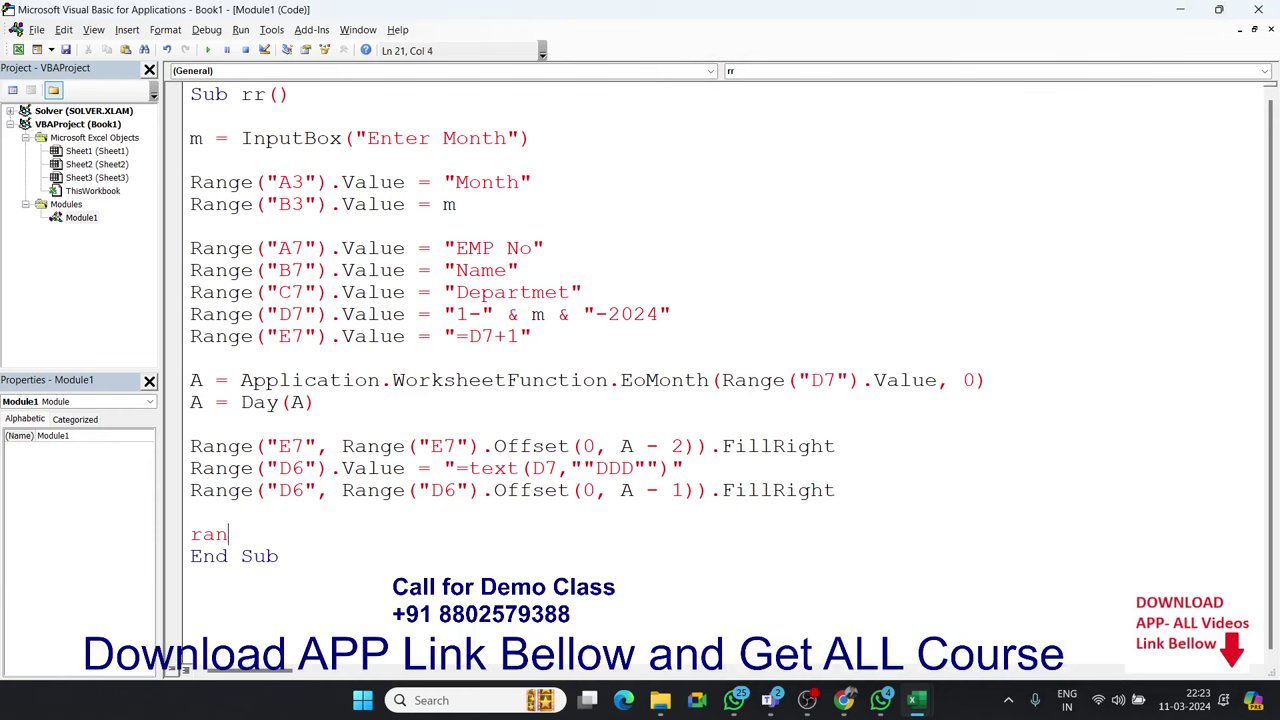
{"action": "type", "text": "ge(\""}
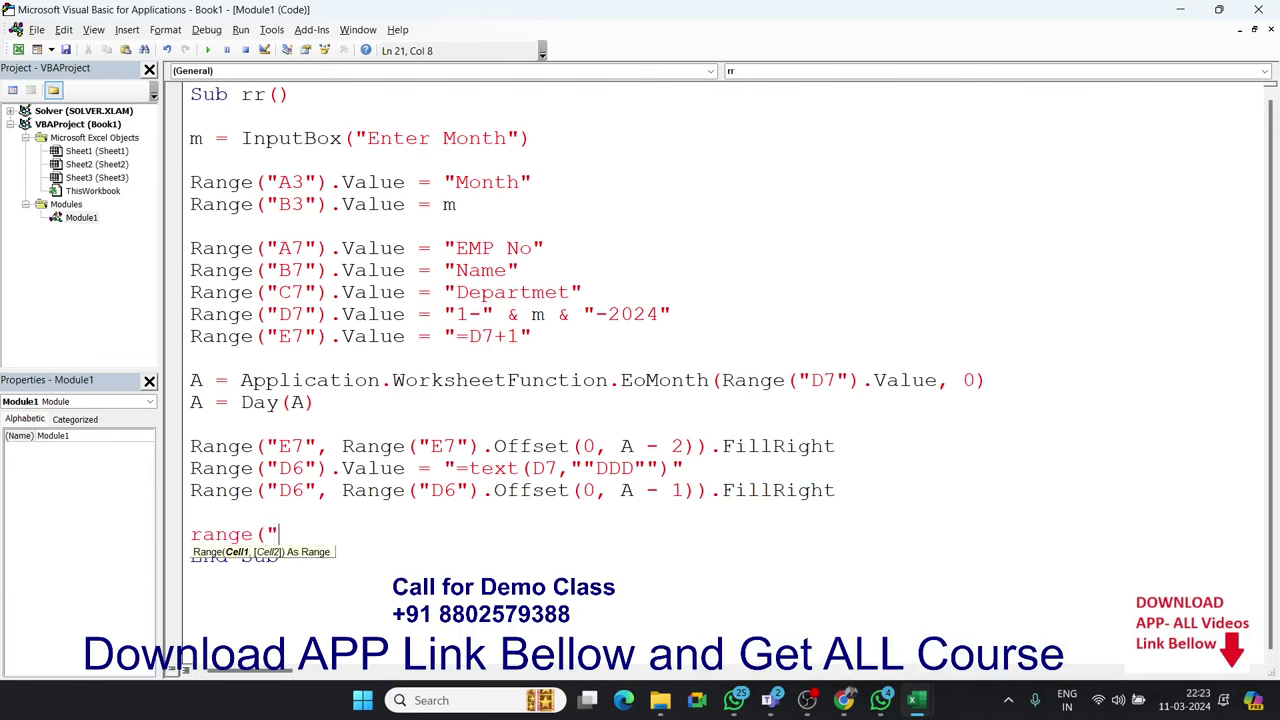
{"action": "type", "text": "A"}
{"action": "key", "text": "alt+F11"}
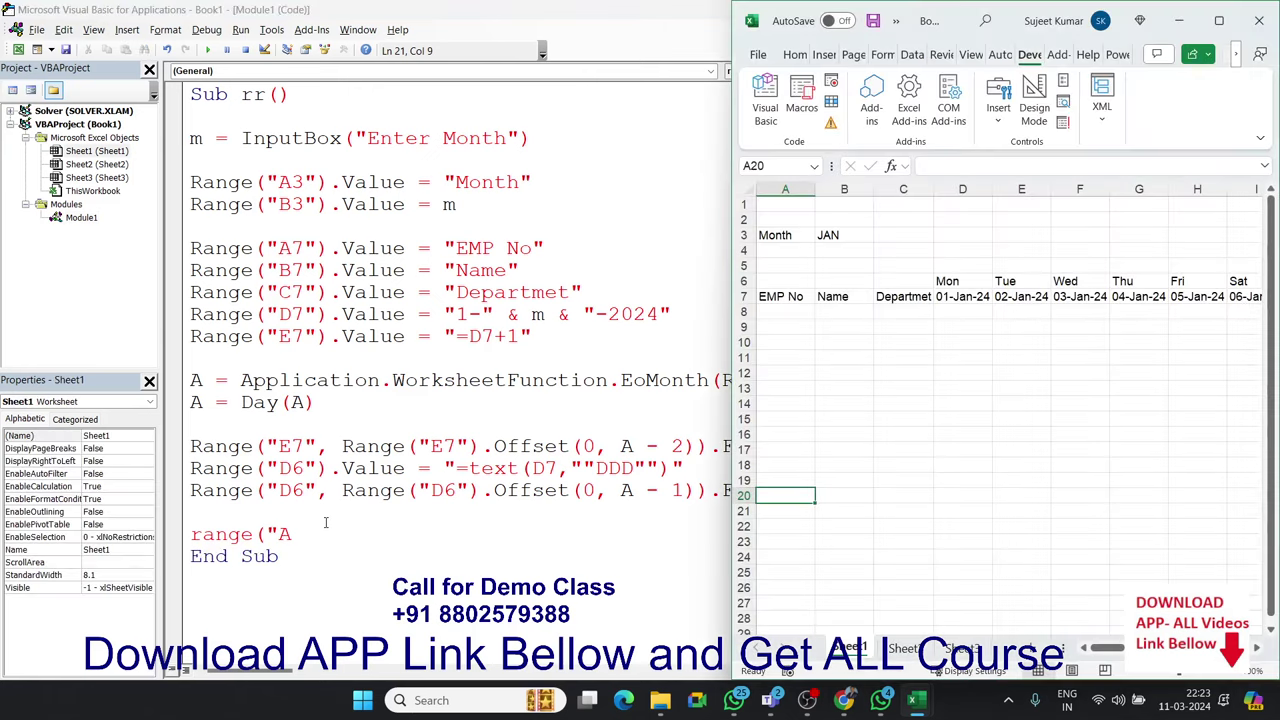
{"action": "left_click", "coordinate": [325, 522]}
{"action": "type", "text": "6:"}
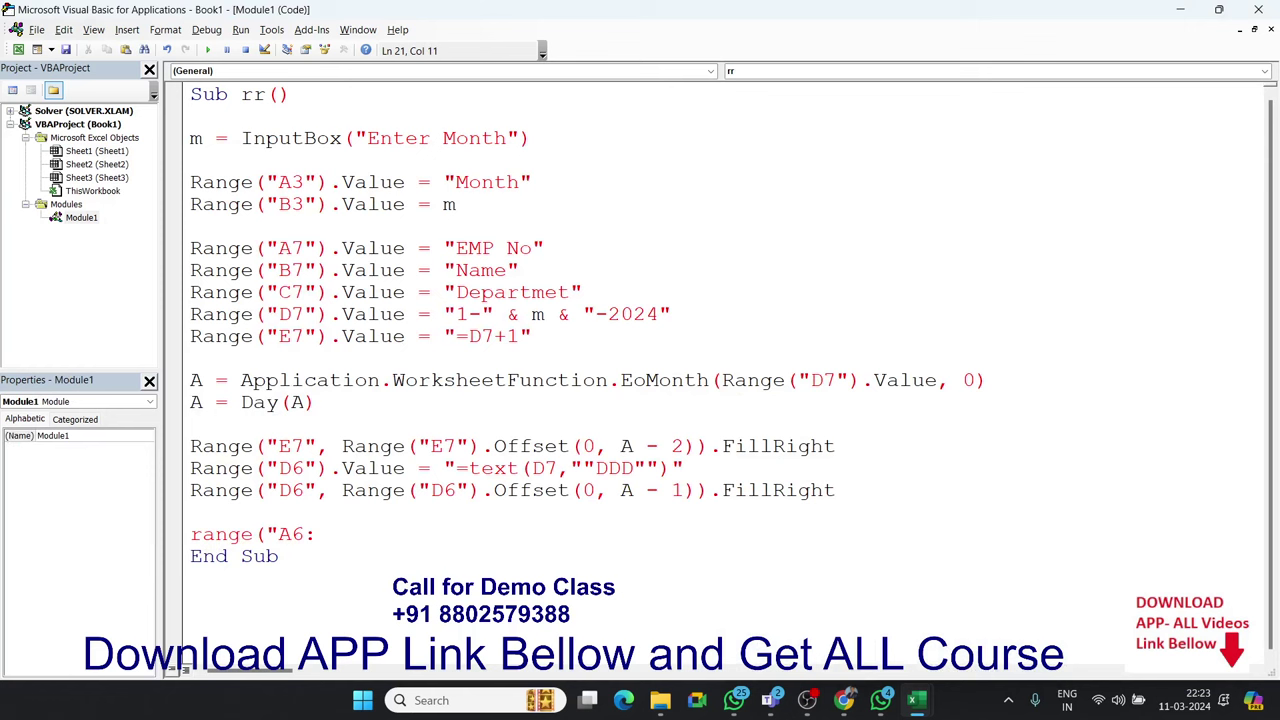
{"action": "type", "text": "\""}
{"action": "key", "text": "BackSpace"}
{"action": "key", "text": "BackSpace"}
{"action": "type", "text": "\""}
{"action": "type", "text": ")"}
{"action": "key", "text": "BackSpace"}
{"action": "type", "text": ","}
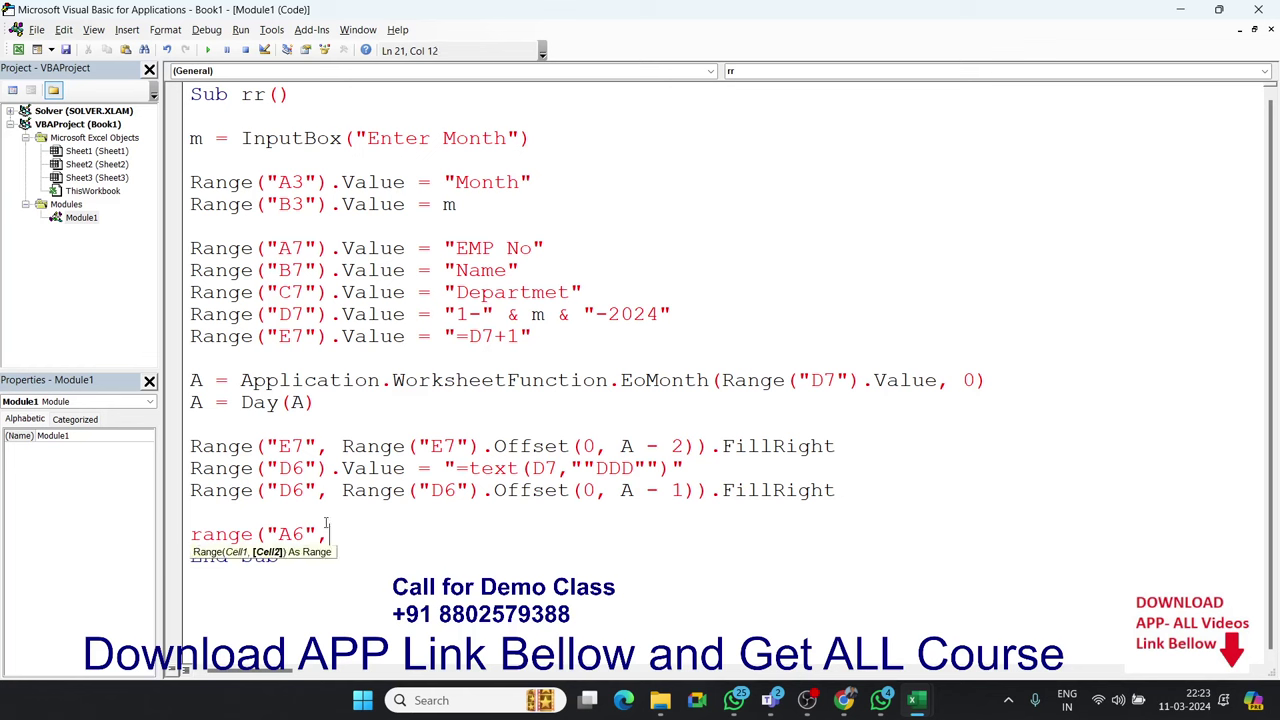
{"action": "type", "text": "range"}
{"action": "type", "text": "(\"A"}
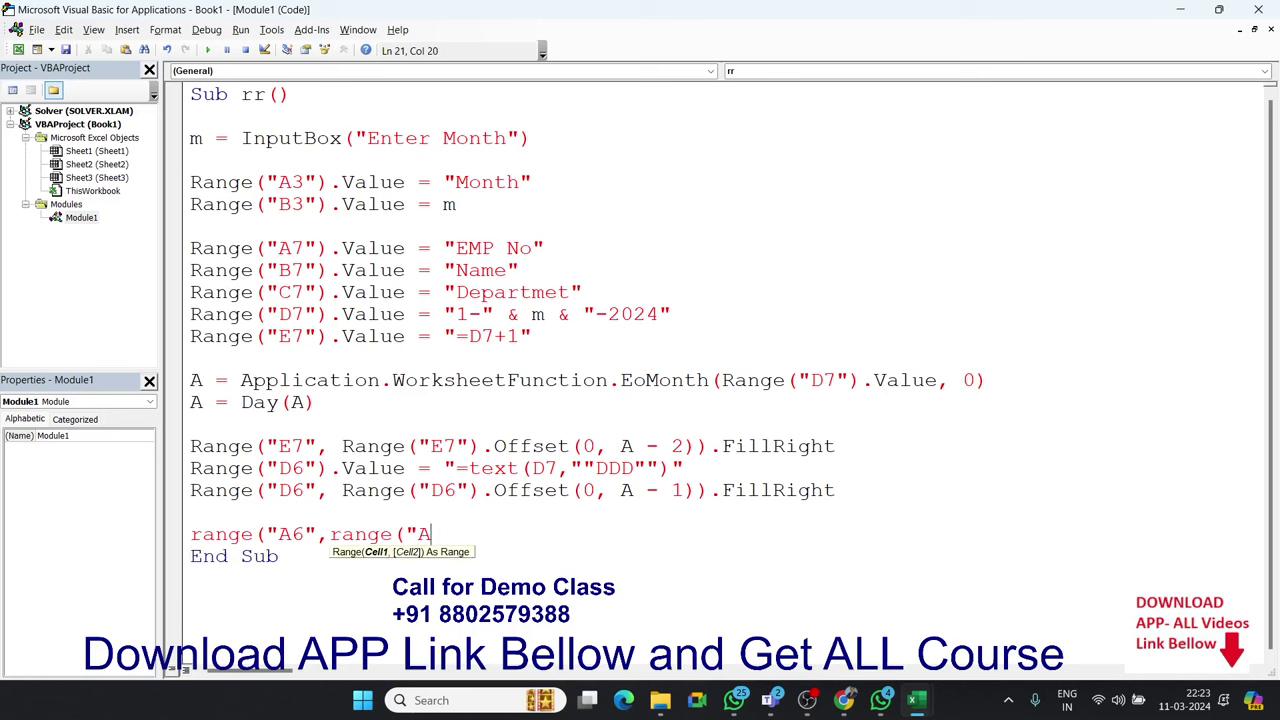
{"action": "type", "text": "6\")"}
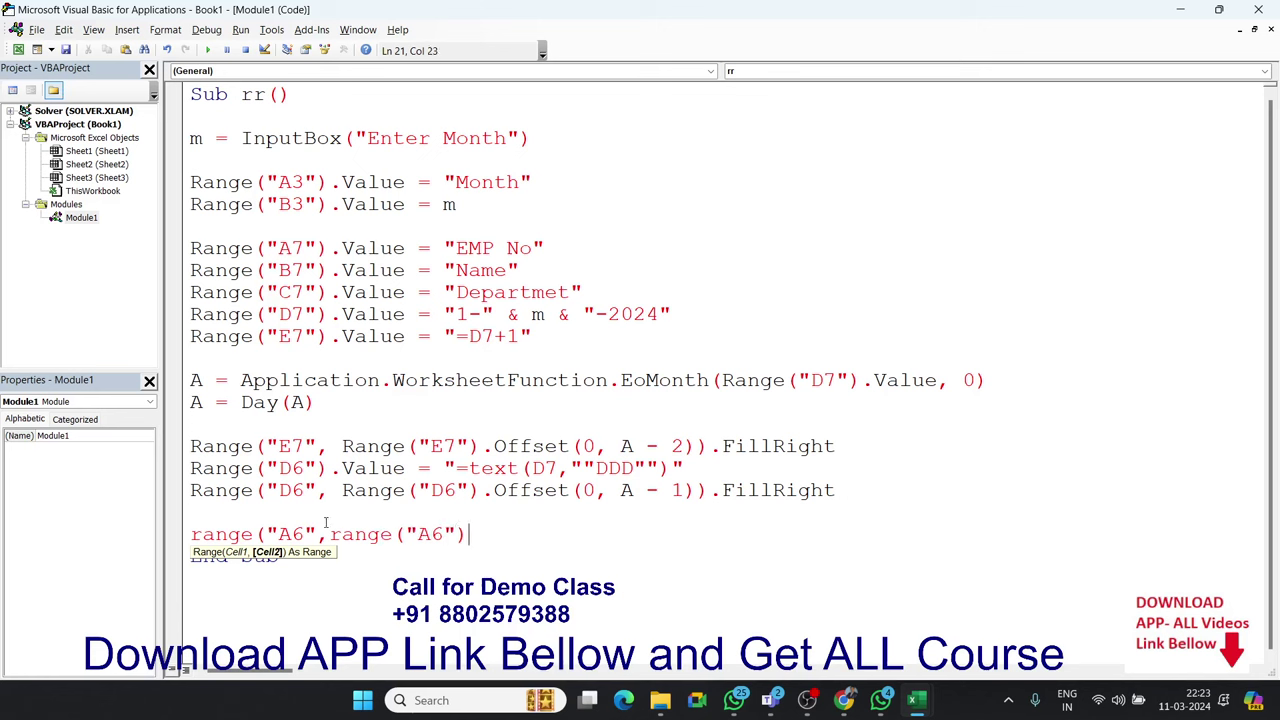
{"action": "type", "text": ".off"}
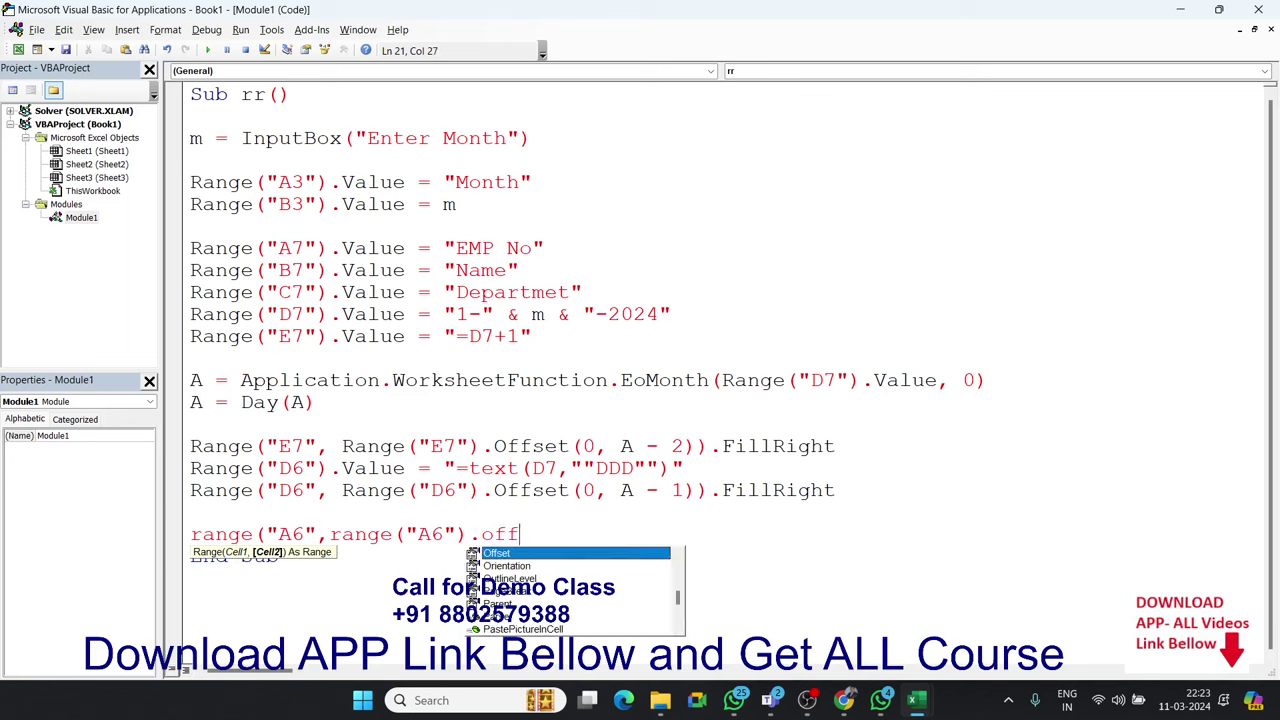
{"action": "key", "text": "Tab"}
{"action": "type", "text": "(20"}
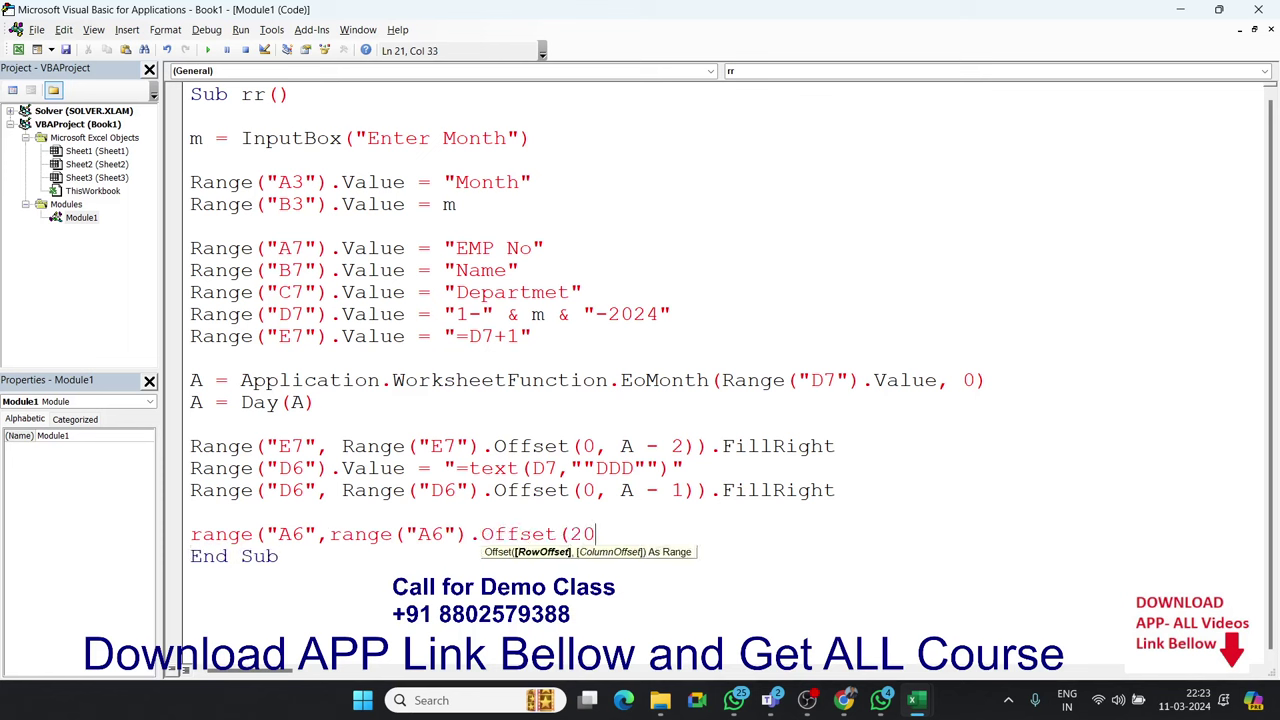
{"action": "type", "text": ","}
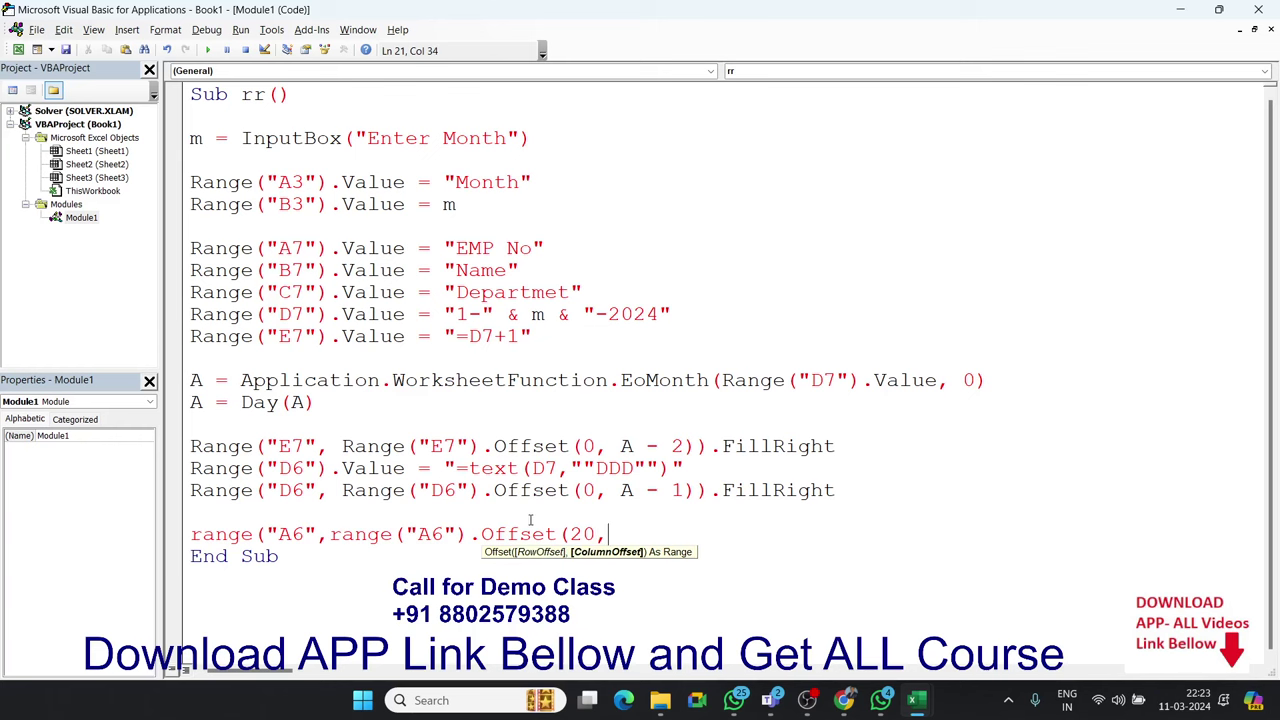
Change the row offset to 15 and start the column offset with a+
{"action": "key", "text": "alt+F11"}
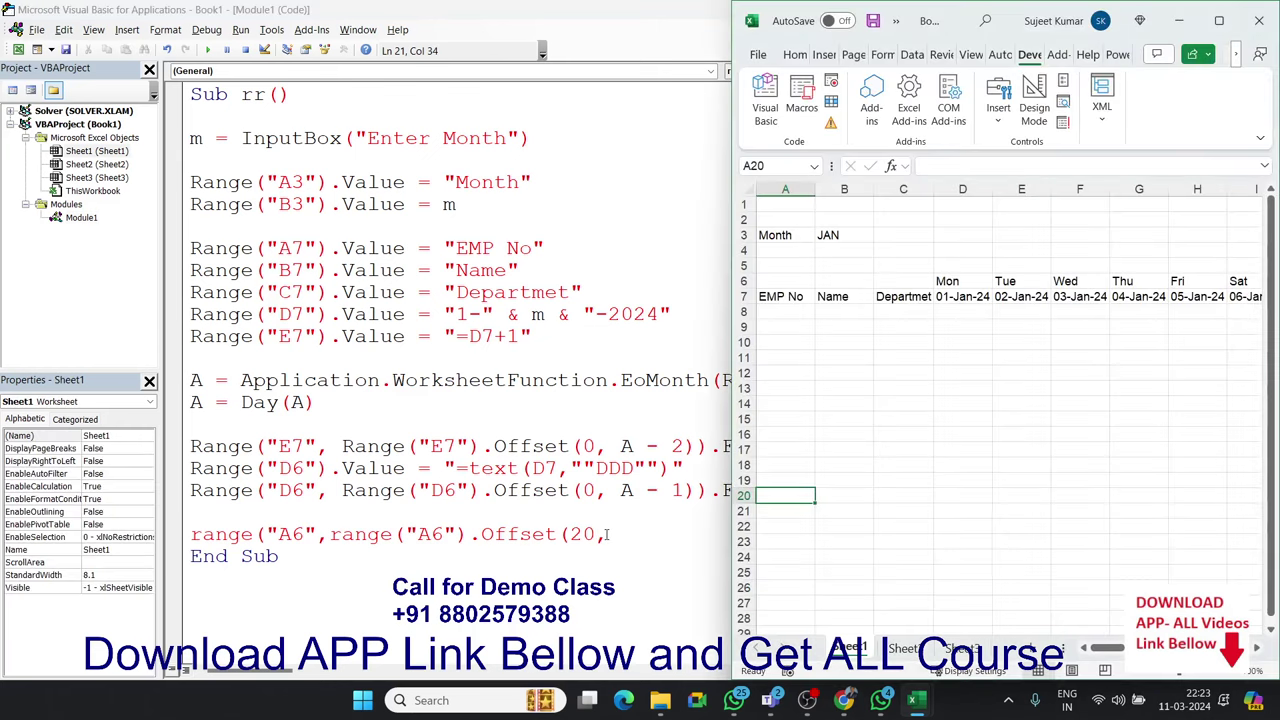
{"action": "key", "text": "alt+F11"}
{"action": "double_click", "coordinate": [580, 537]}
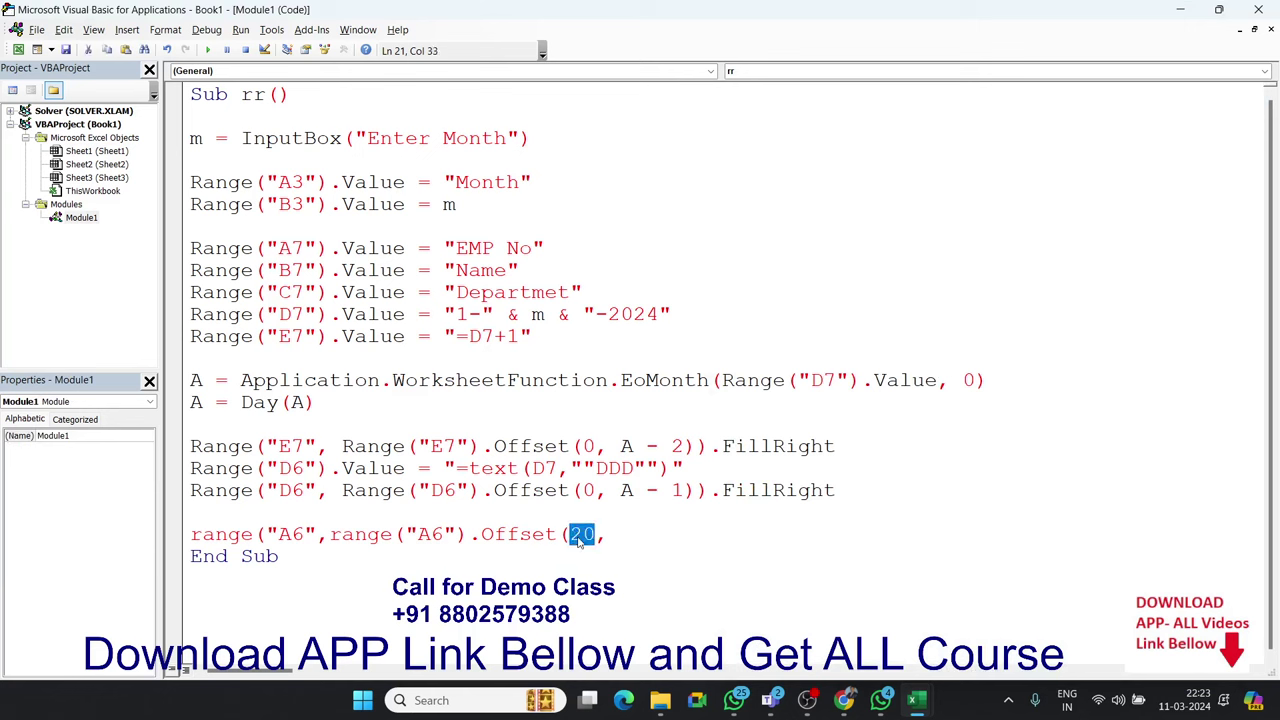
{"action": "type", "text": "15"}
{"action": "left_click", "coordinate": [619, 534]}
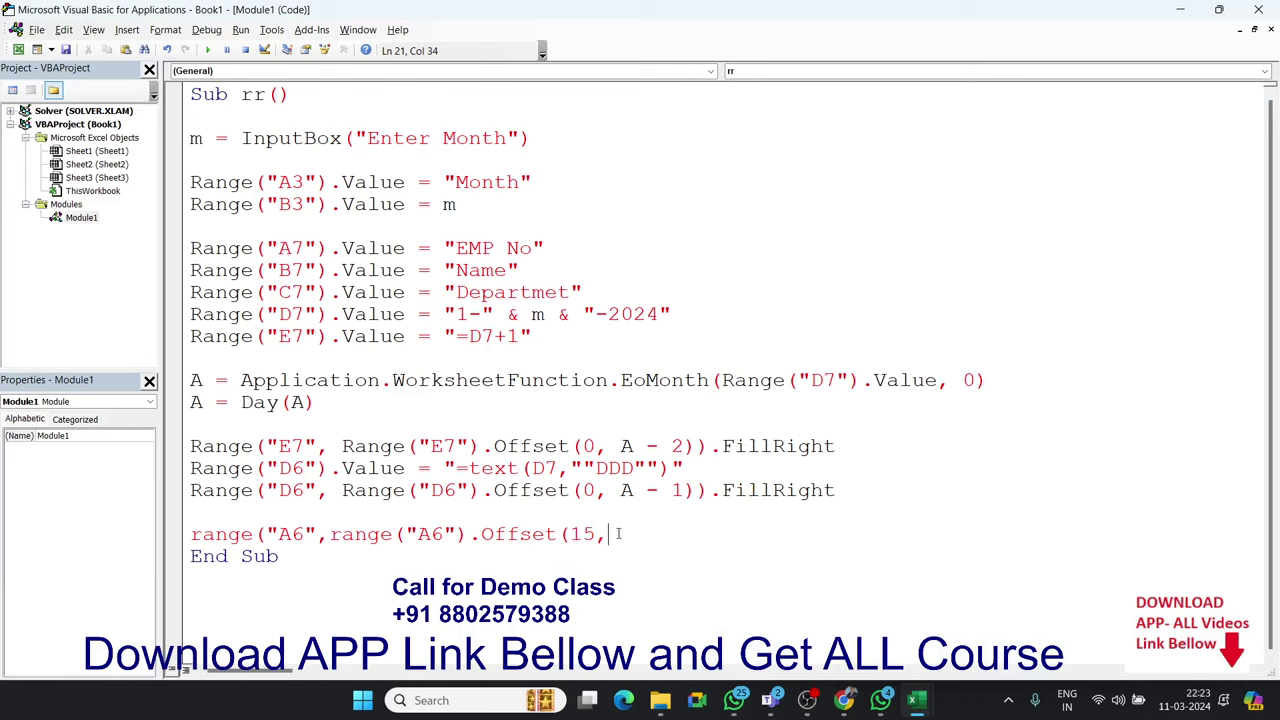
{"action": "key", "text": "alt+F11"}
{"action": "key", "text": "alt+F11"}
{"action": "type", "text": "a+"}
{"action": "key", "text": "alt+F11"}
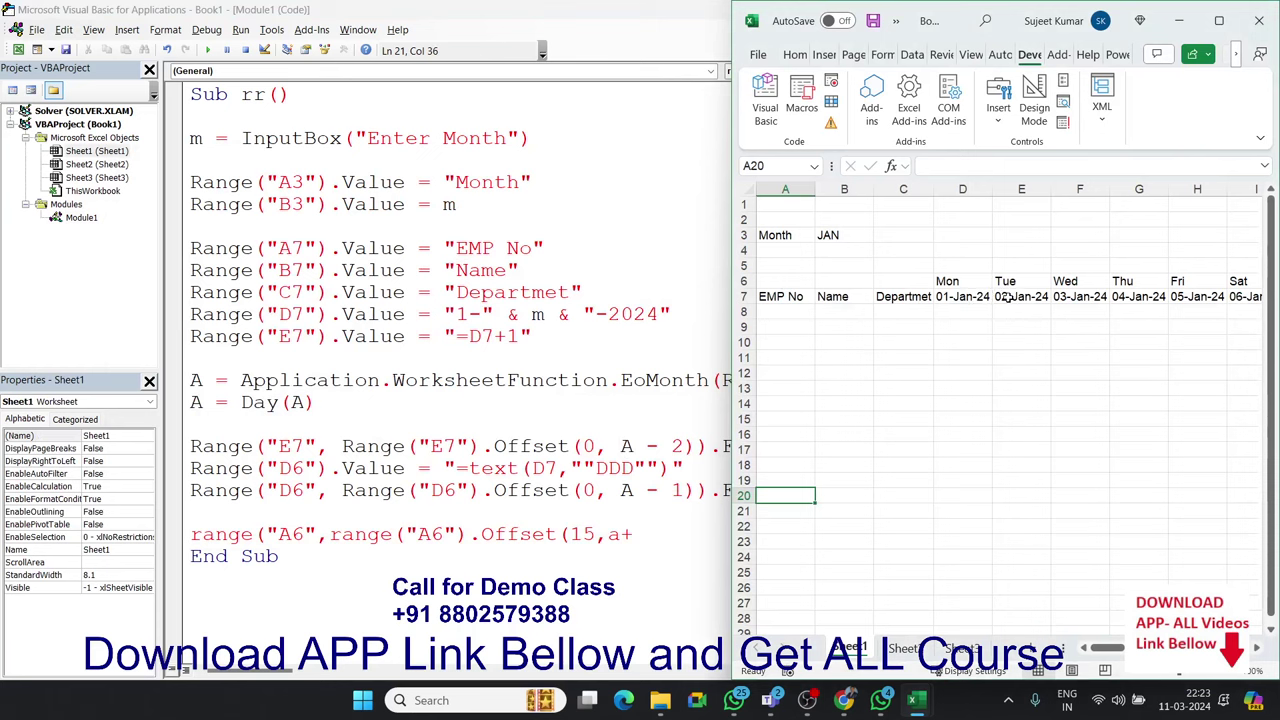
Check the A7–E7 headers, then finish the offset as a + 3 and add .Borders
{"action": "left_click", "coordinate": [1000, 297]}
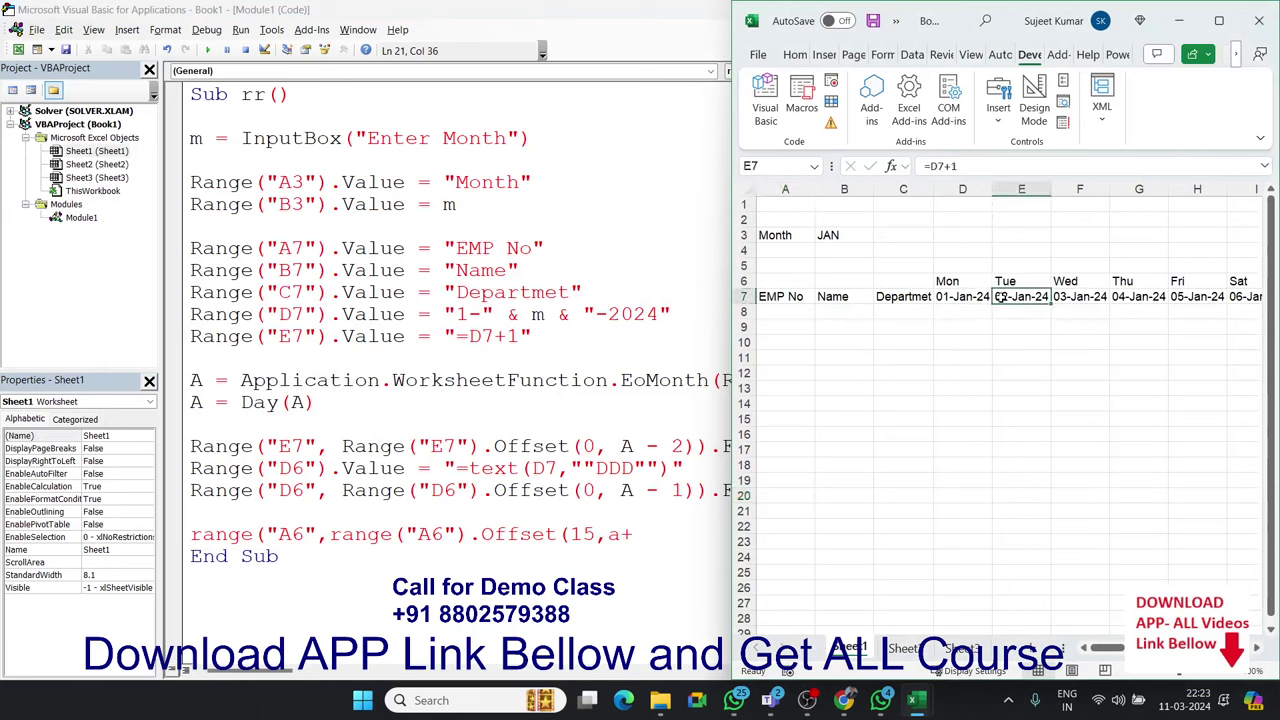
{"action": "left_click", "coordinate": [914, 297]}
{"action": "left_click", "coordinate": [966, 297]}
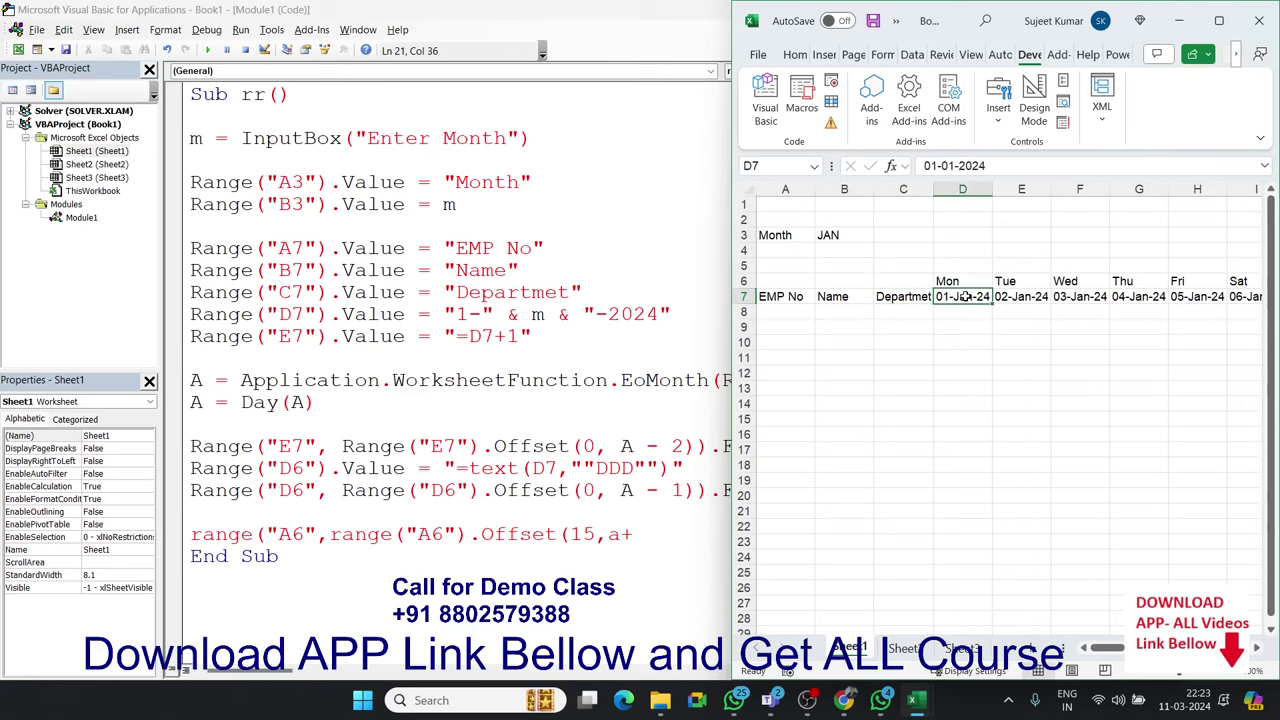
{"action": "left_click", "coordinate": [903, 298]}
{"action": "left_click", "coordinate": [817, 300]}
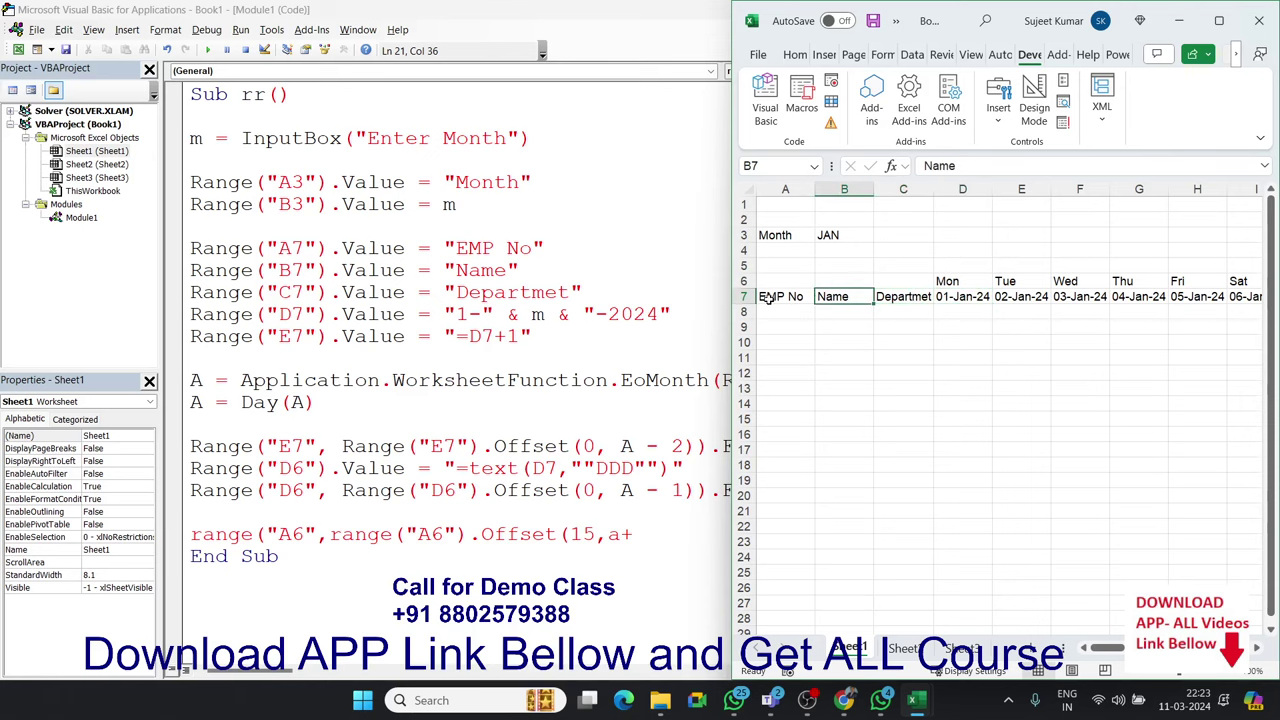
{"action": "left_click", "coordinate": [770, 298]}
{"action": "key", "text": "alt+F11"}
{"action": "type", "text": "3"}
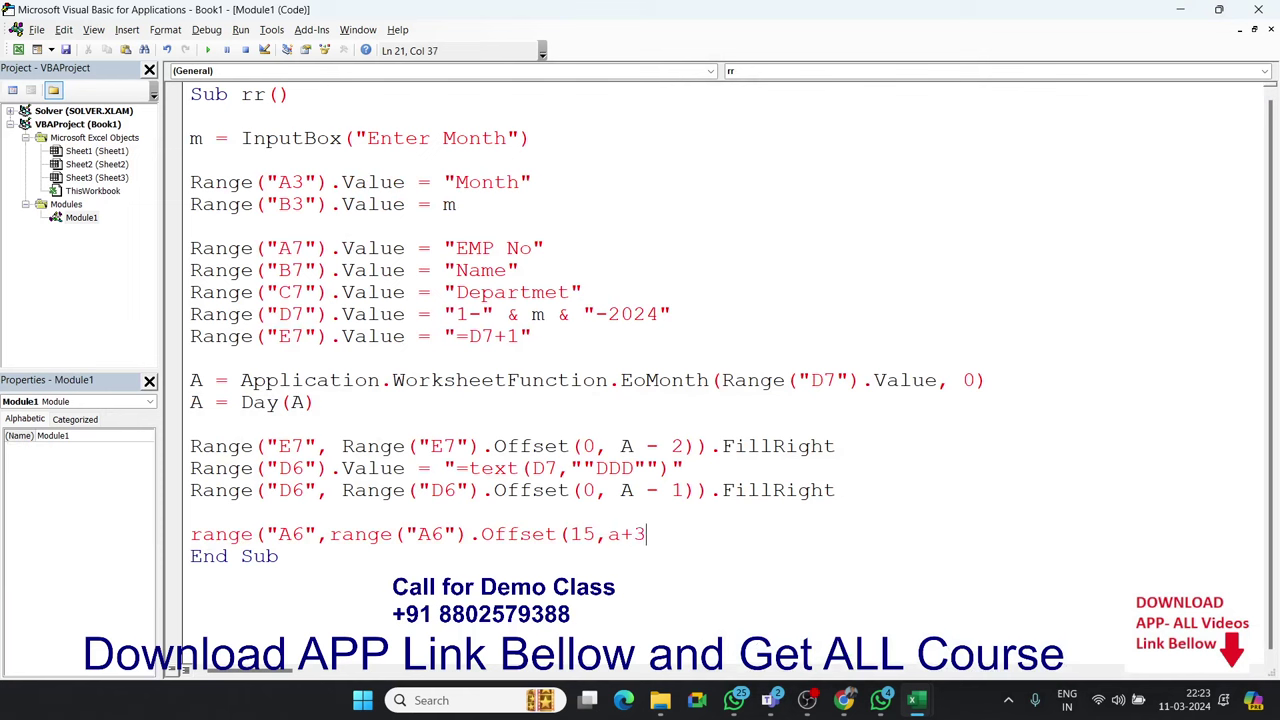
{"action": "type", "text": ")"}
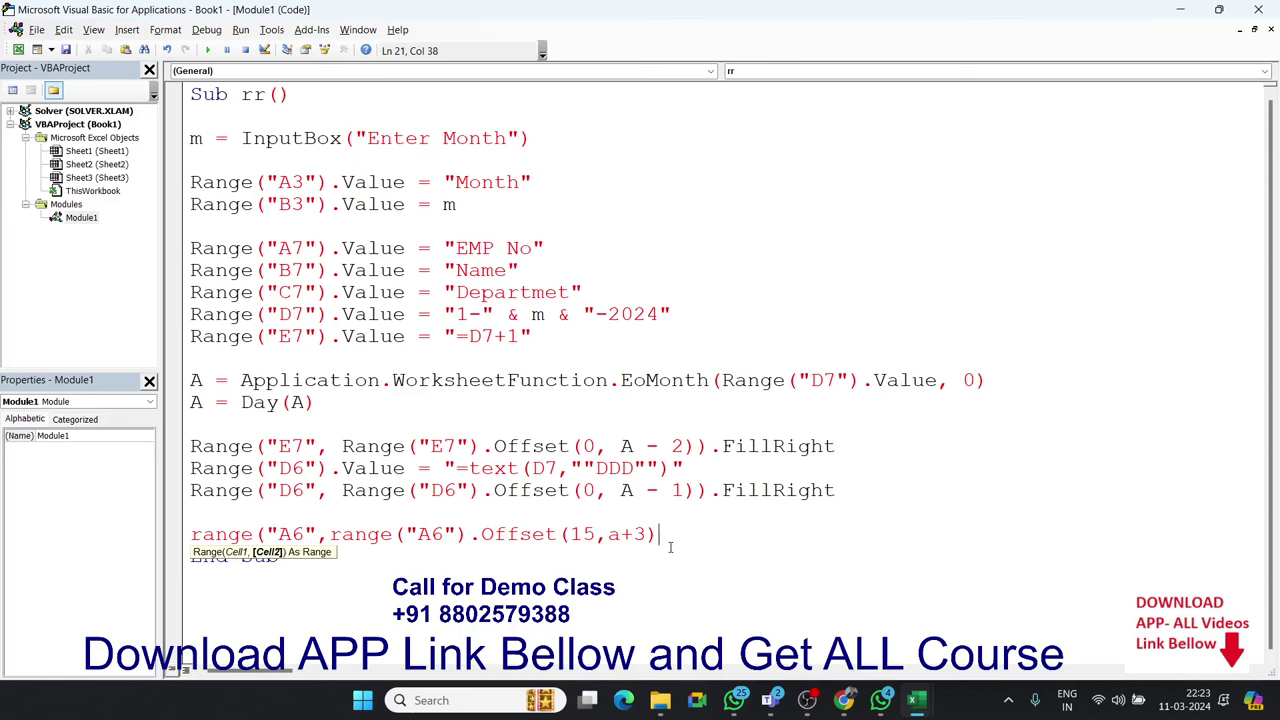
{"action": "type", "text": ")"}
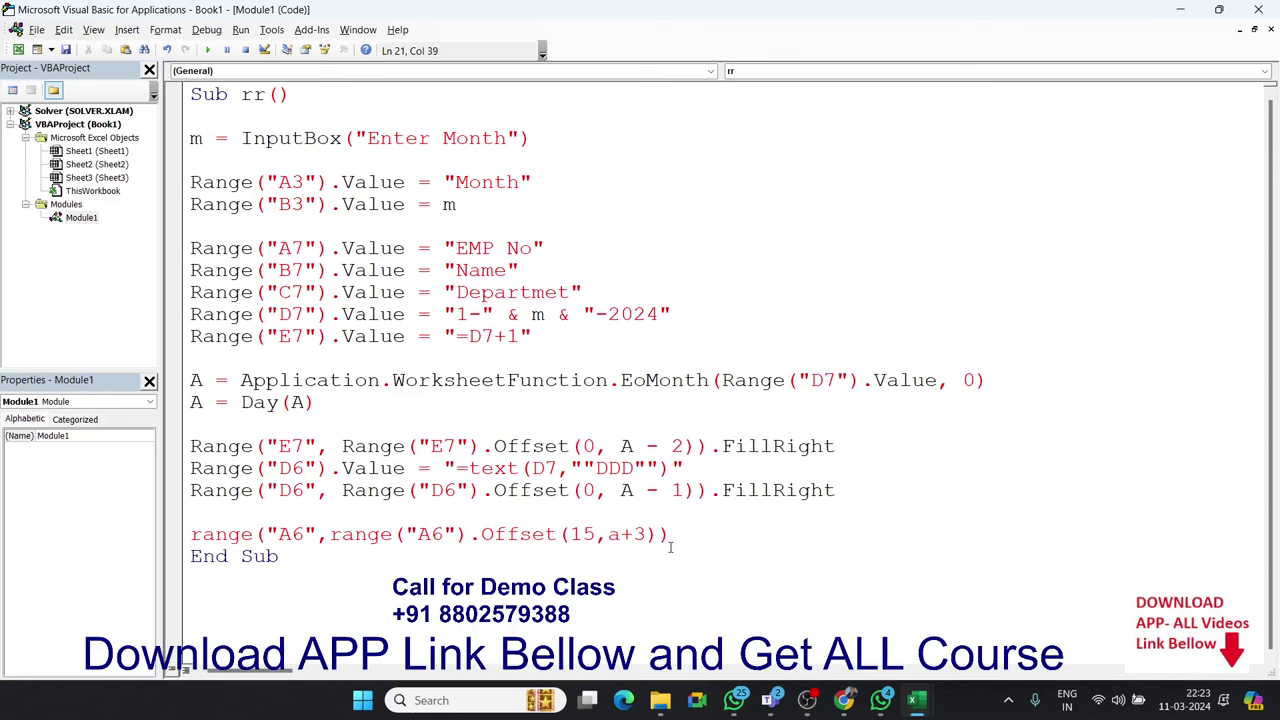
{"action": "type", "text": "."}
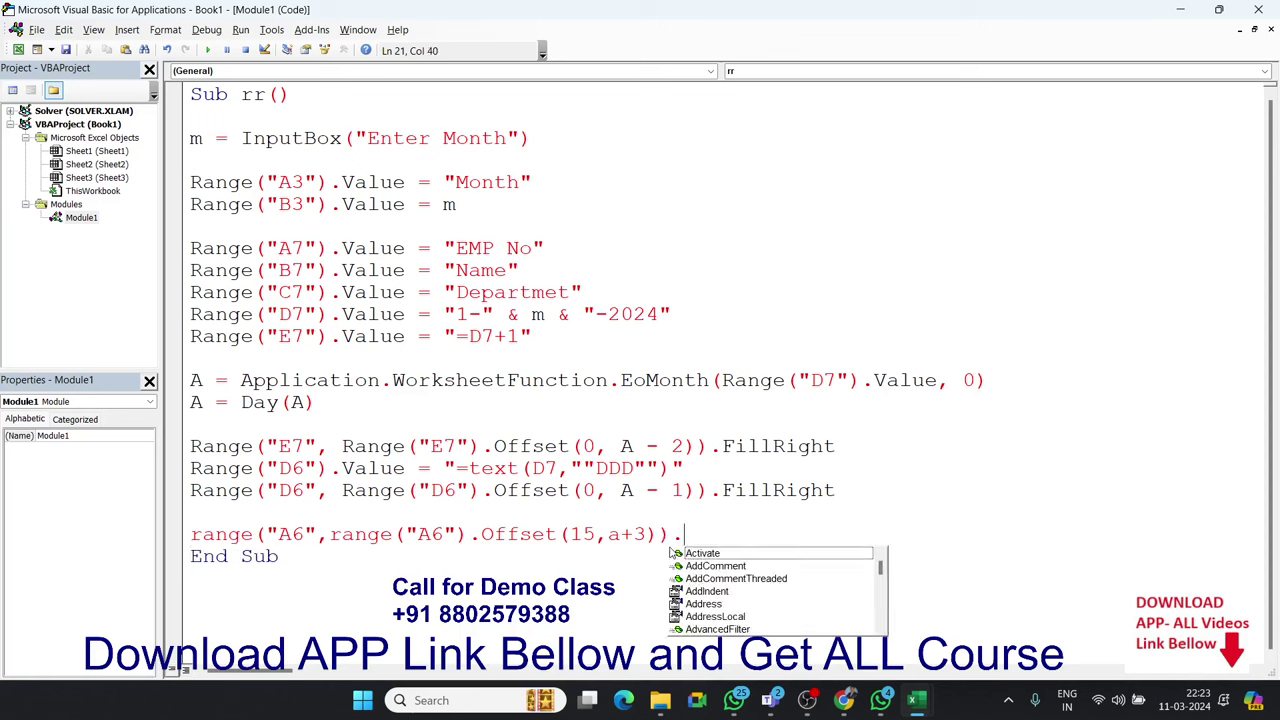
{"action": "type", "text": "bo"}
{"action": "key", "text": "Down"}
{"action": "key", "text": "Tab"}
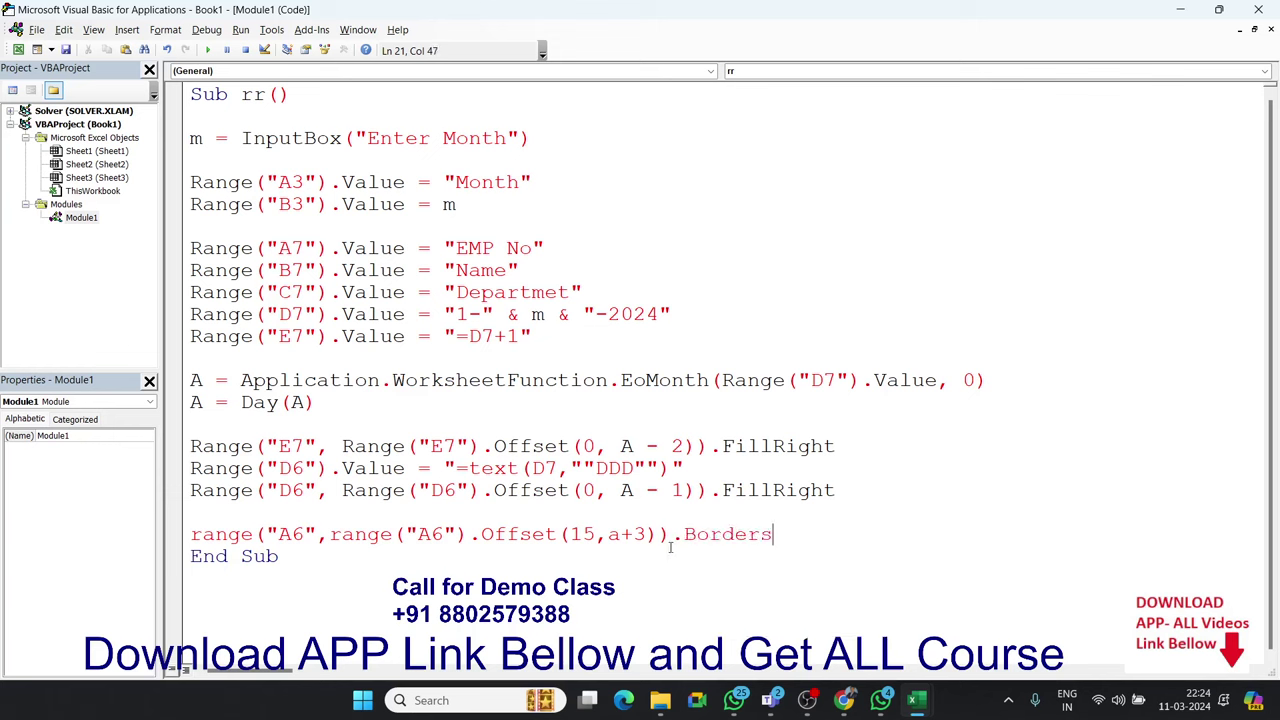
Append .LineStyle, remove the blank line above, and set LineStyle to 1
{"action": "type", "text": ".li"}
{"action": "key", "text": "Tab"}
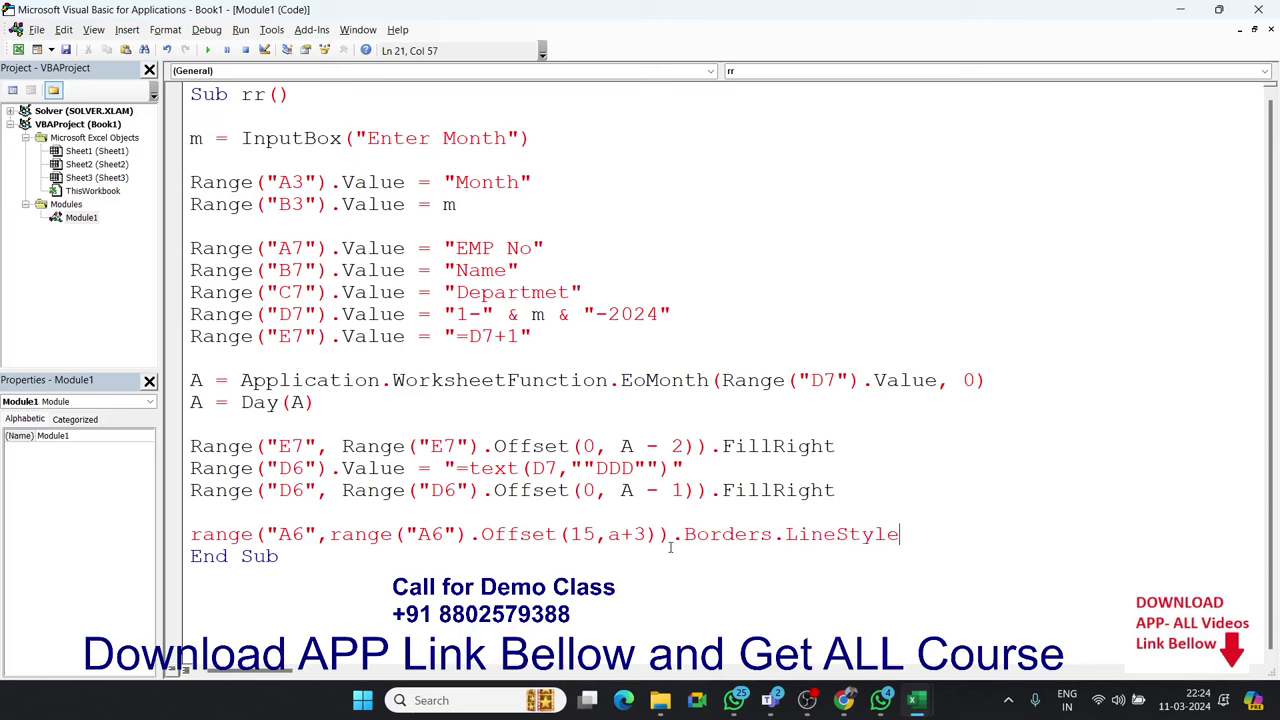
{"action": "type", "text": "=tru"}
{"action": "type", "text": "e"}
{"action": "left_click", "coordinate": [190, 512]}
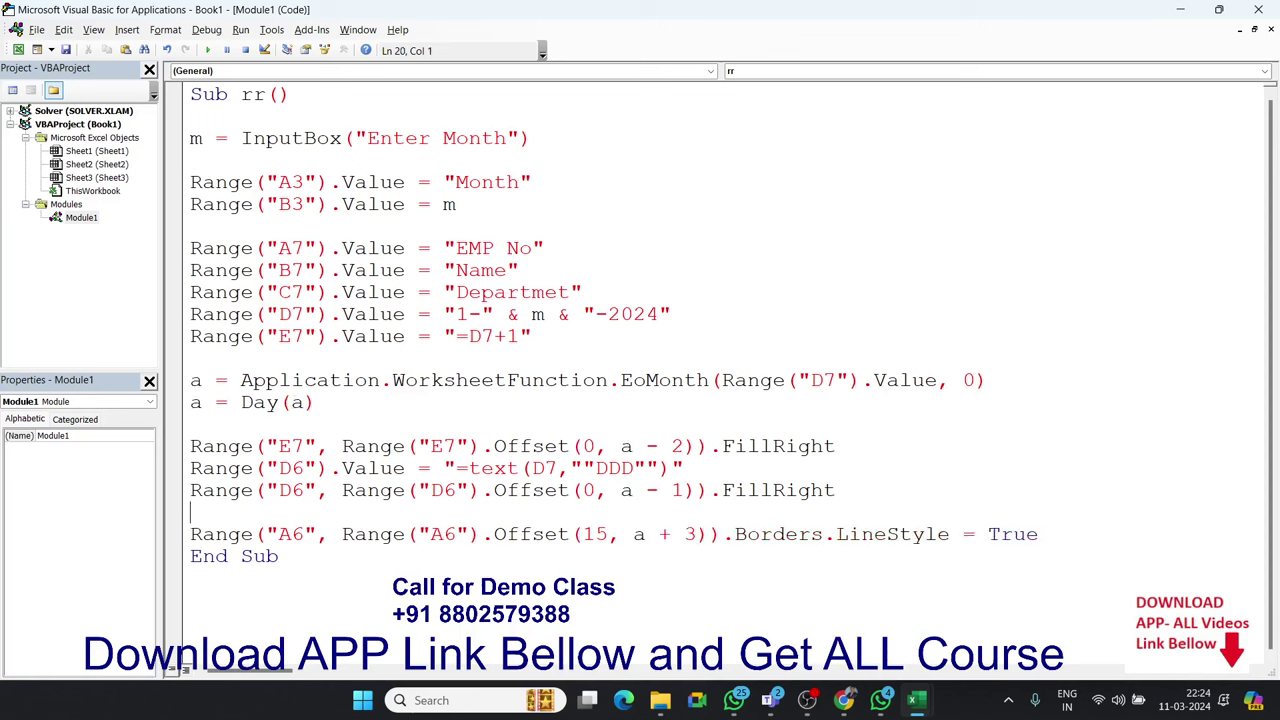
{"action": "key", "text": "BackSpace"}
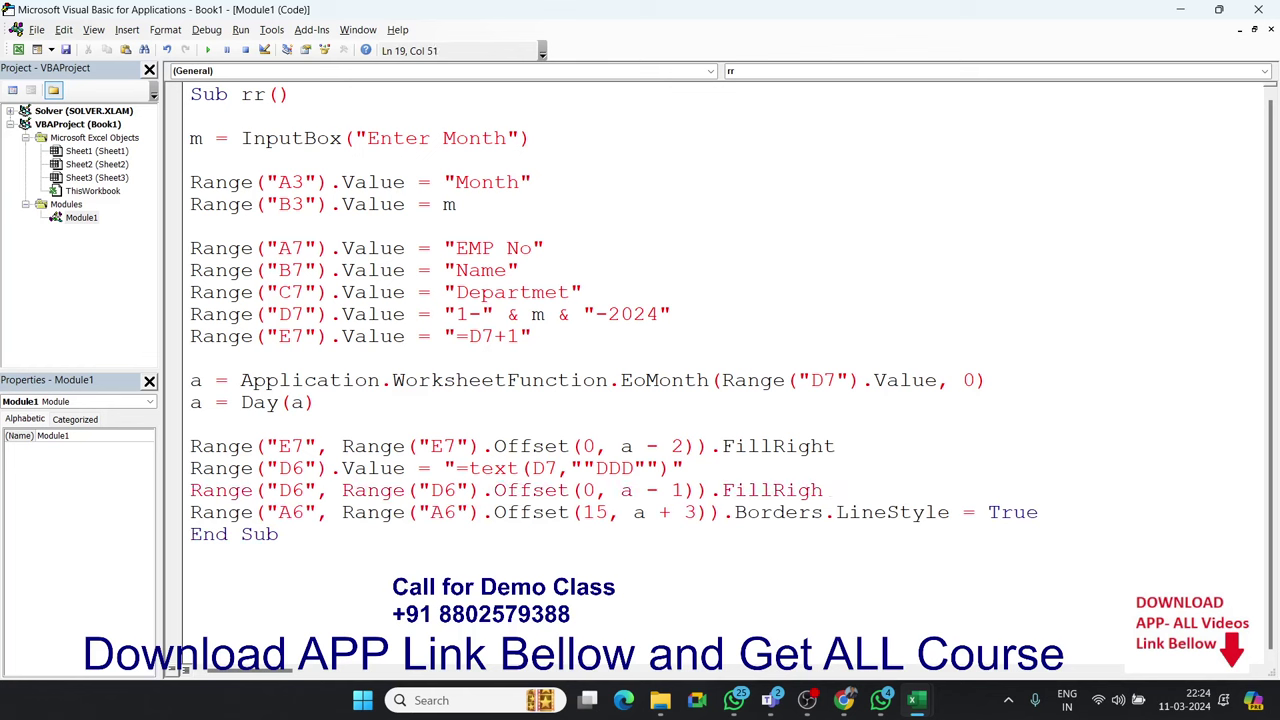
{"action": "left_click", "coordinate": [1046, 514]}
{"action": "double_click", "coordinate": [1046, 514]}
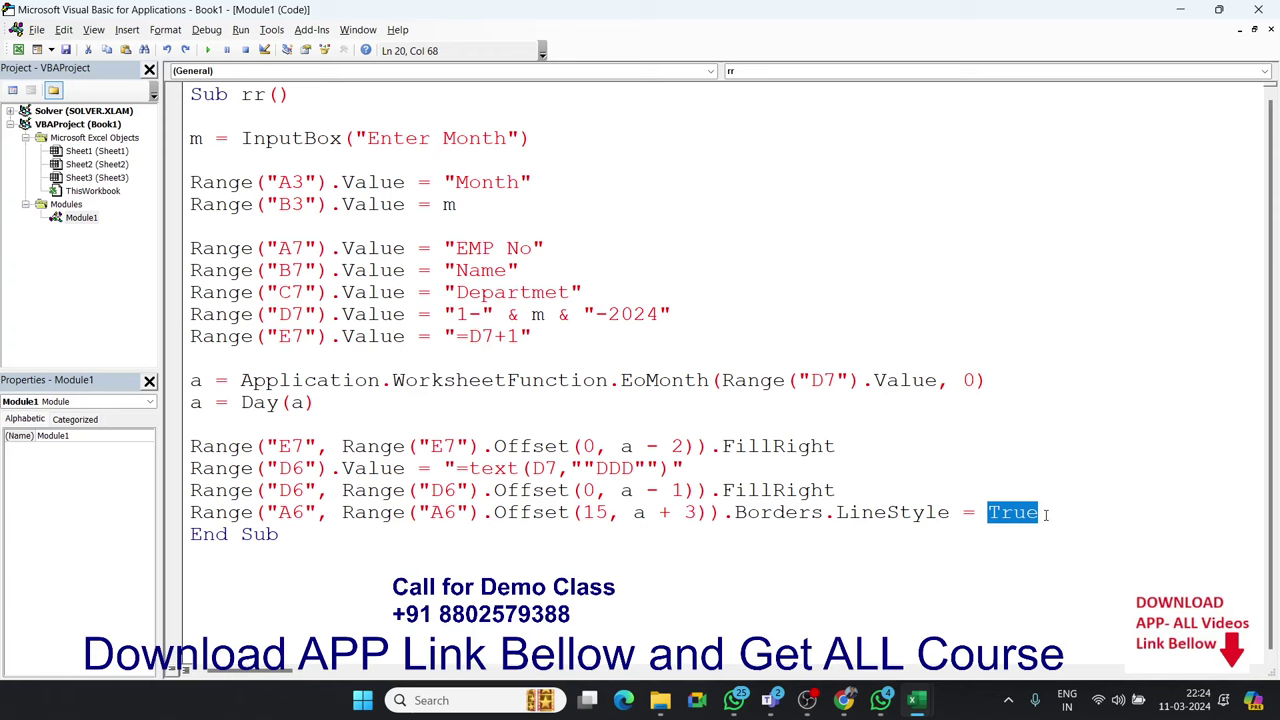
{"action": "type", "text": "1"}
{"action": "left_click", "coordinate": [981, 455]}
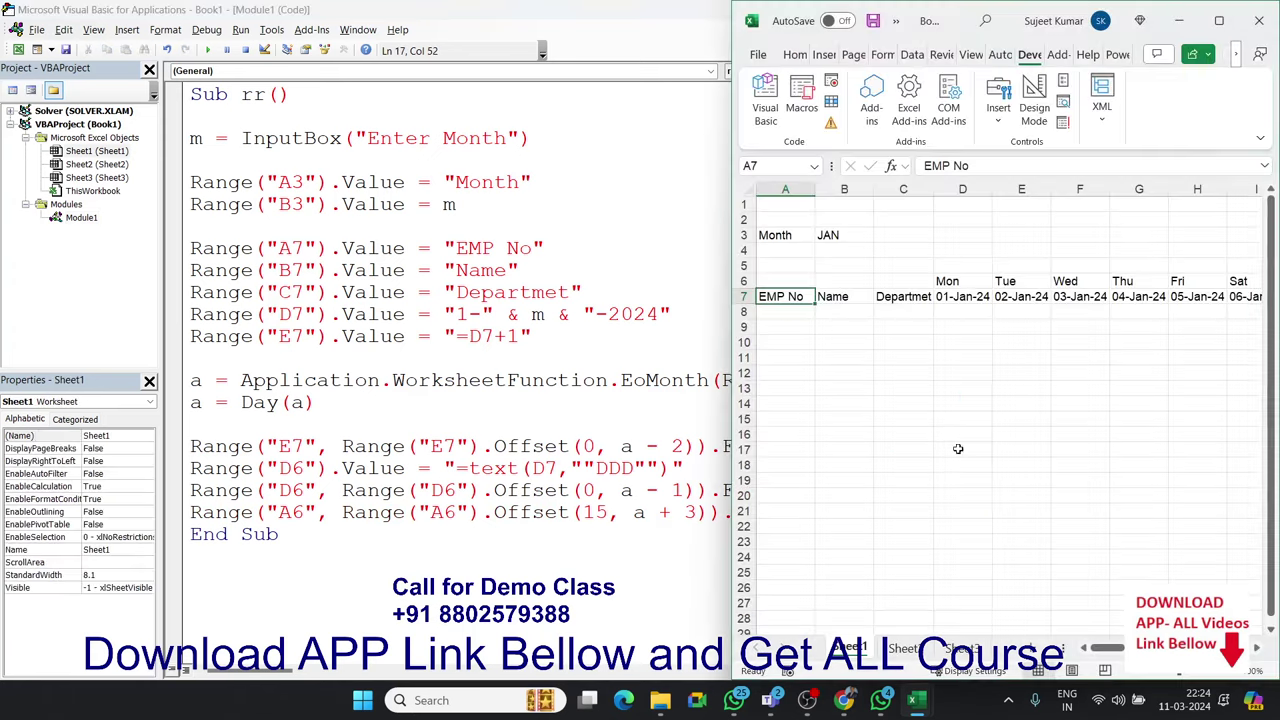
Maximize Excel and run the rr macro for month JA
{"action": "key", "text": "alt+F11"}
{"action": "left_click", "coordinate": [1218, 21]}
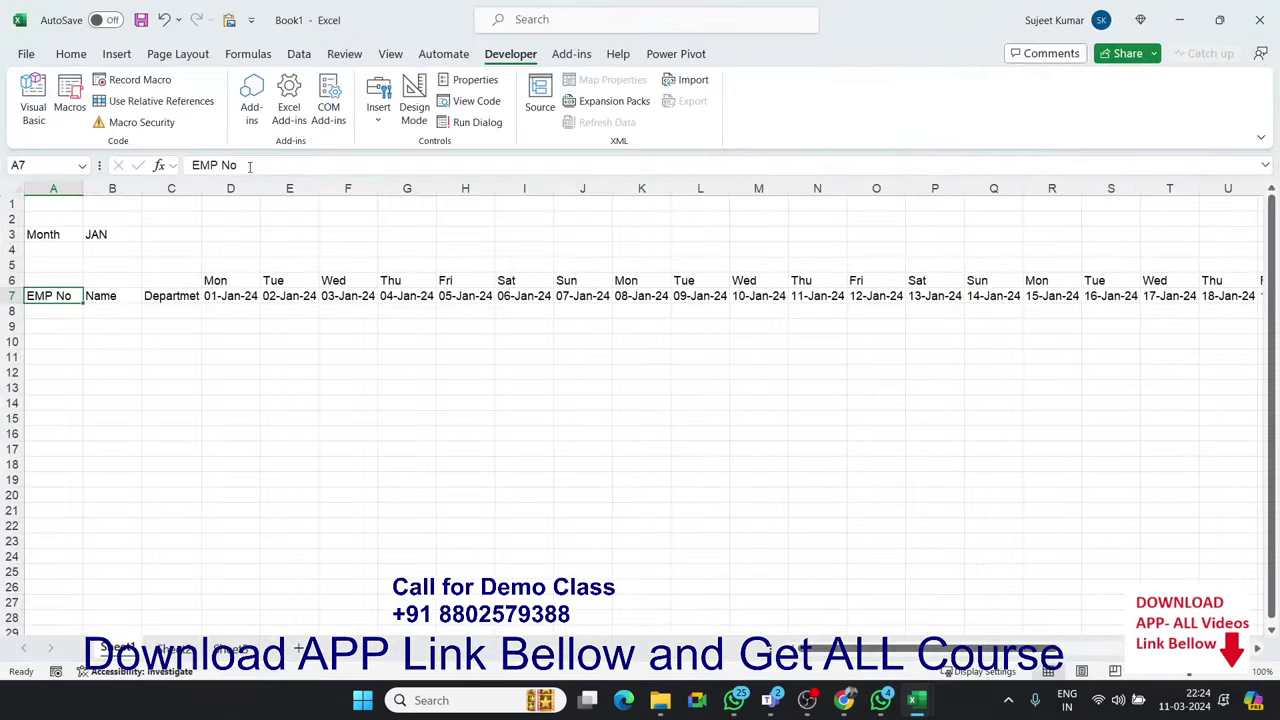
{"action": "left_click", "coordinate": [76, 96]}
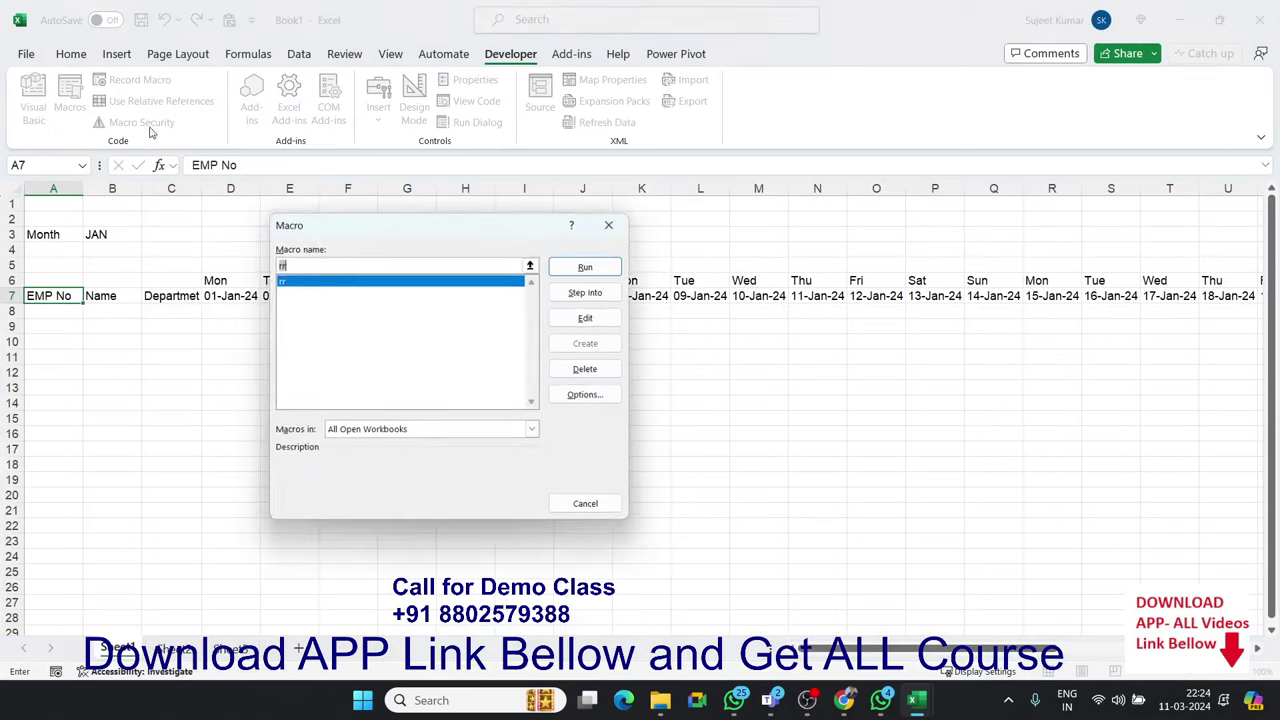
{"action": "left_click", "coordinate": [571, 266]}
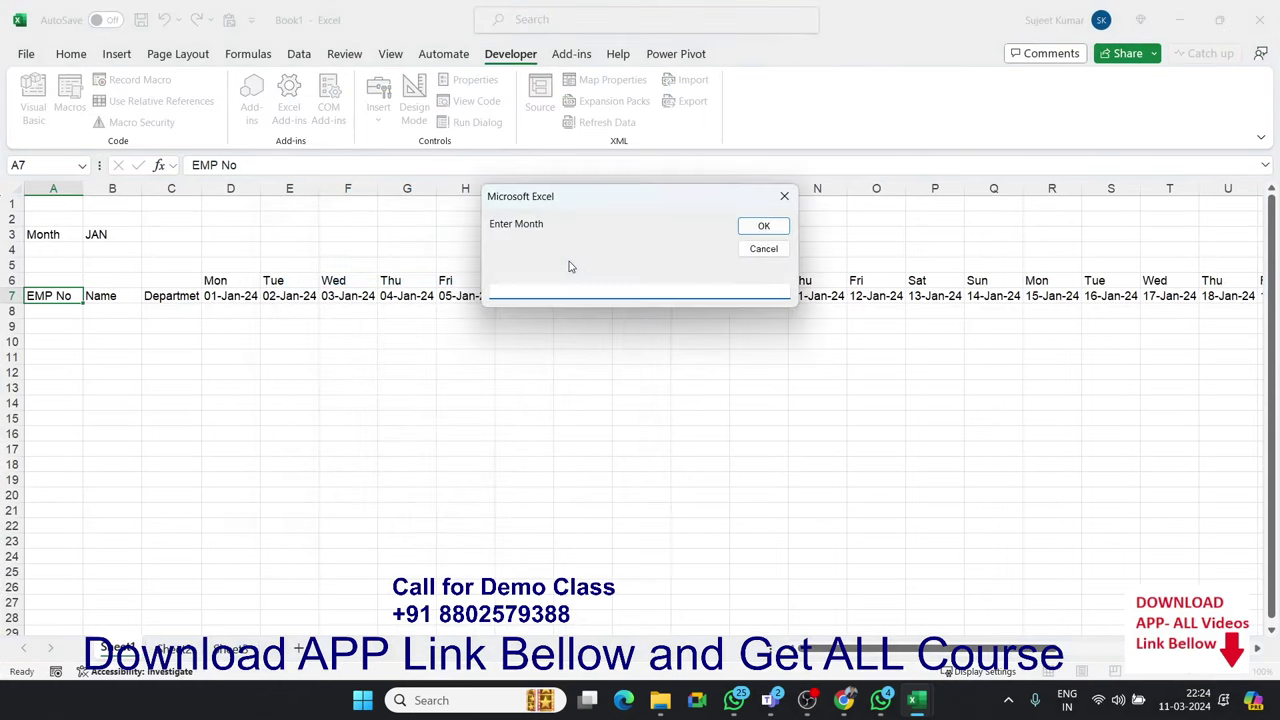
{"action": "type", "text": "JAN"}
{"action": "left_click", "coordinate": [750, 227]}
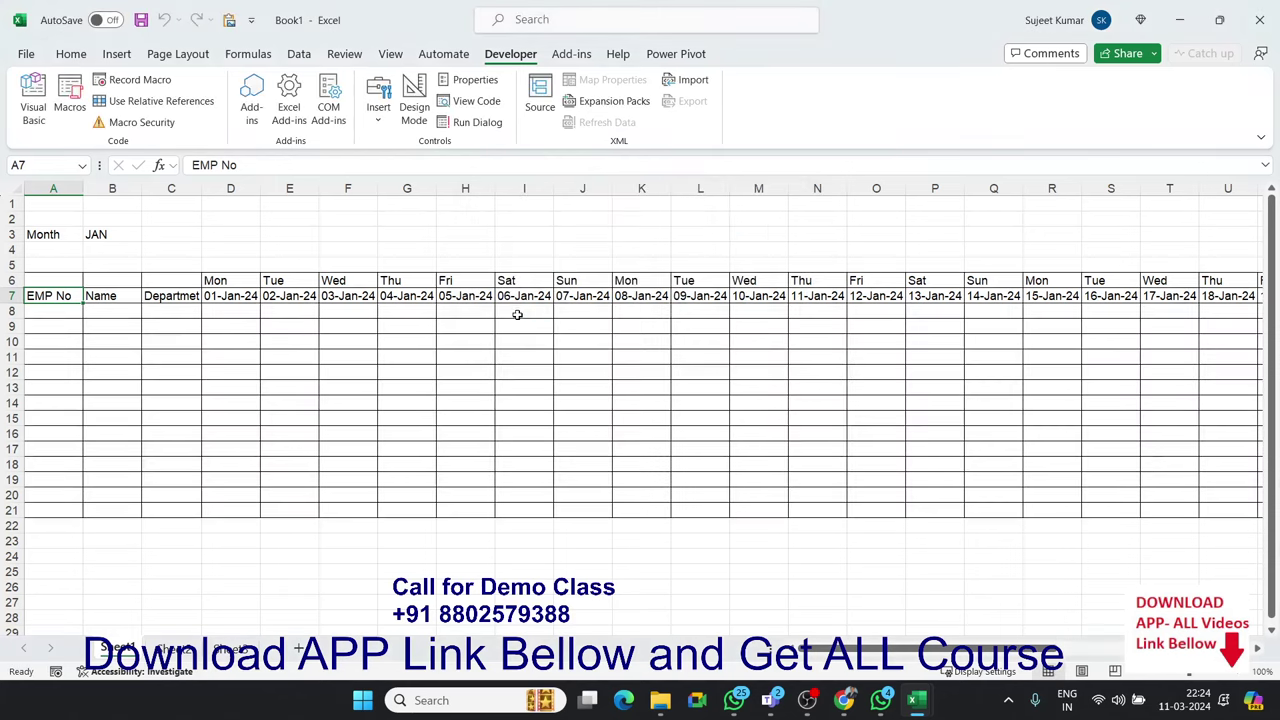
Select the grid through AH and the surplus bordered cells in column AI
{"action": "left_click_drag", "start_coordinate": [520, 316], "coordinate": [1203, 470]}
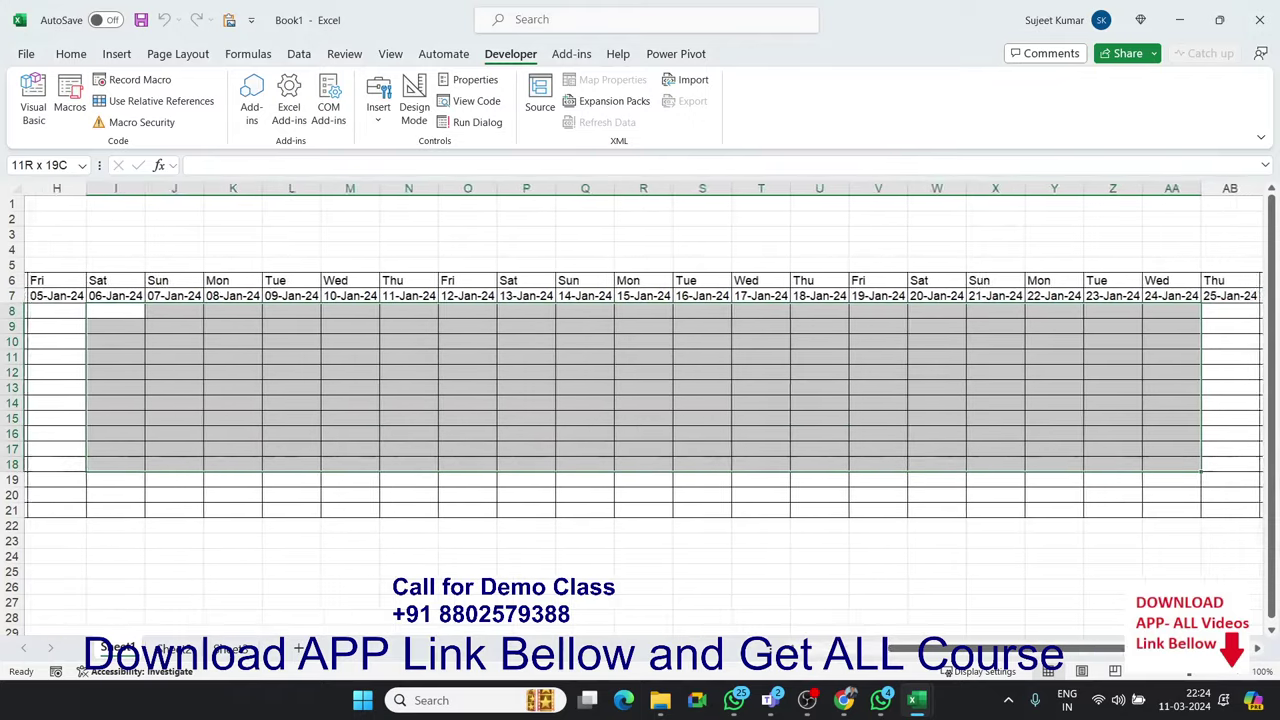
{"action": "left_click_drag", "start_coordinate": [1203, 470], "coordinate": [1197, 470]}
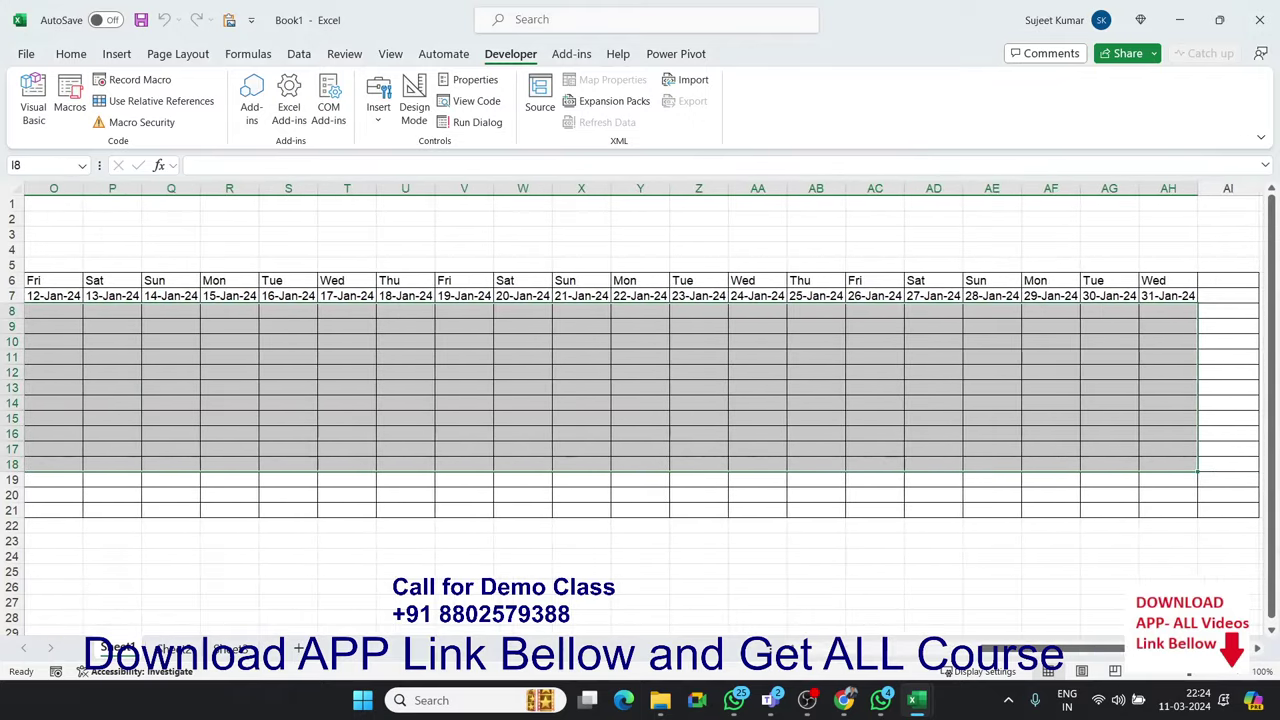
{"action": "left_click", "coordinate": [1214, 351]}
{"action": "left_click", "coordinate": [1218, 313]}
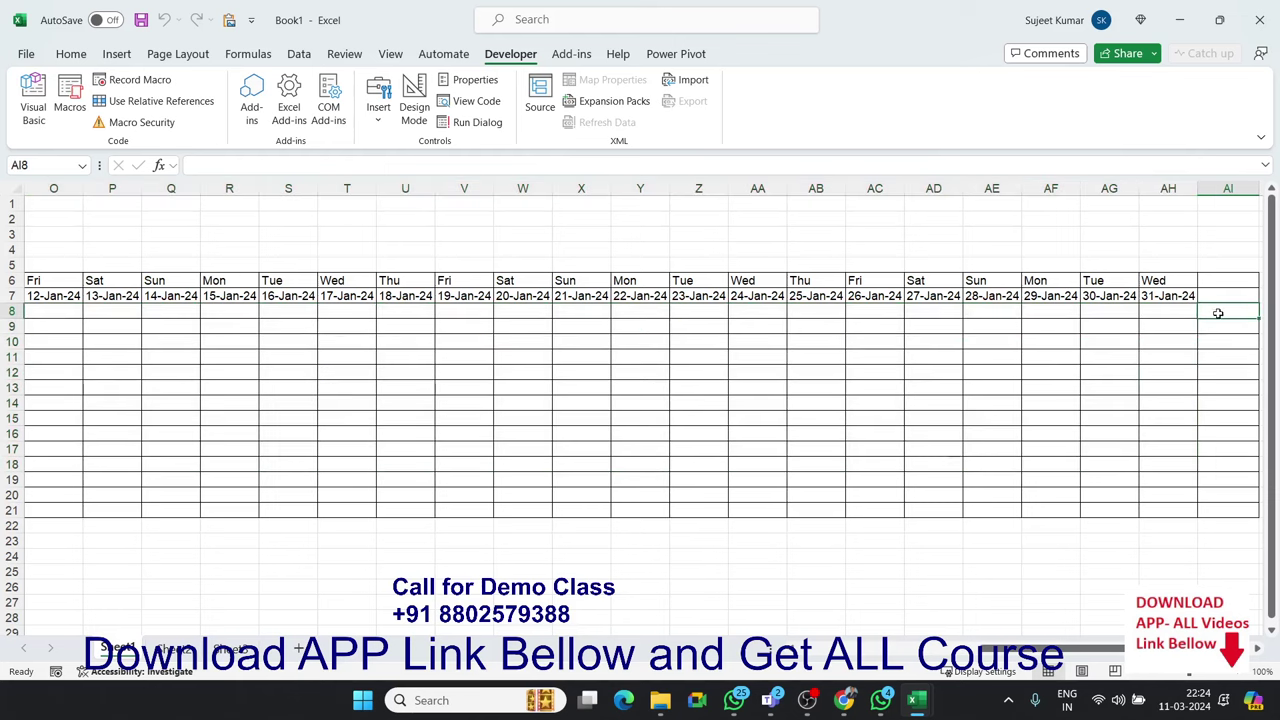
{"action": "left_click_drag", "start_coordinate": [1217, 283], "coordinate": [1240, 465]}
{"action": "key", "text": "alt+F11"}
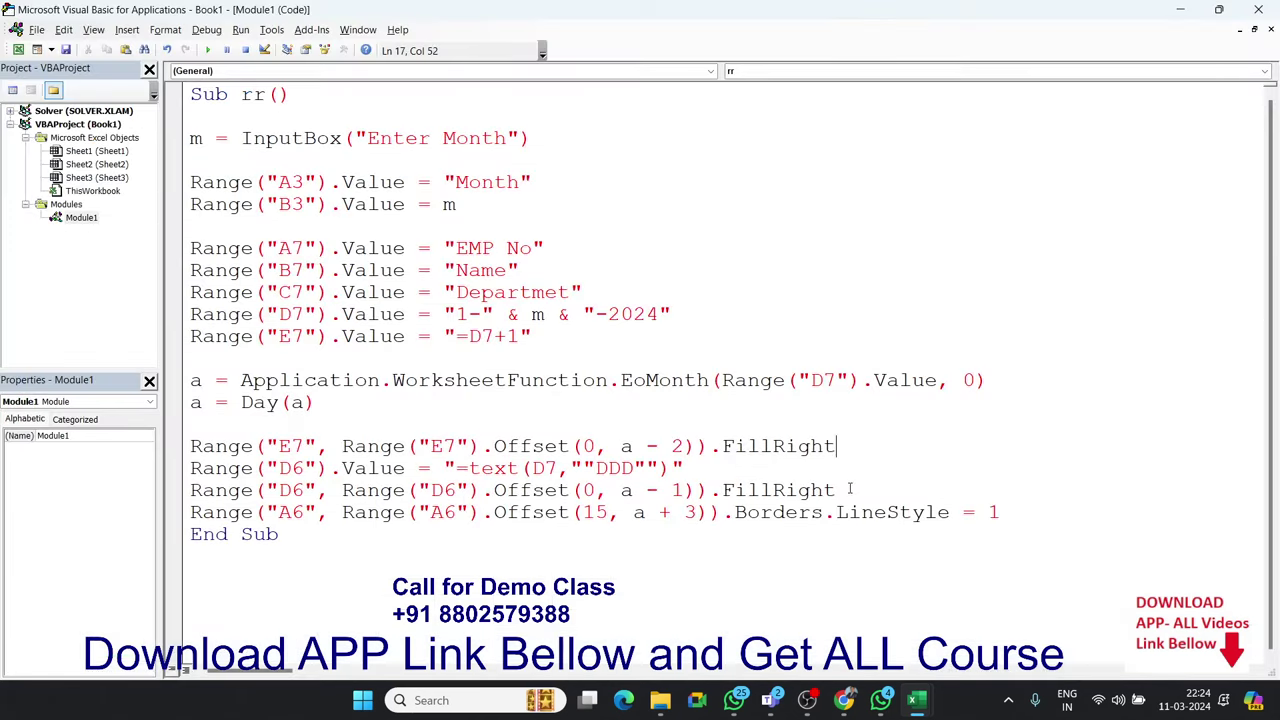
Change the border column offset from a + 3 to a + 2 and recheck the date row
{"action": "double_click", "coordinate": [689, 512]}
{"action": "type", "text": "2"}
{"action": "key", "text": "Up"}
{"action": "key", "text": "Up"}
{"action": "key", "text": "alt+Tab"}
{"action": "left_click", "coordinate": [1004, 311]}
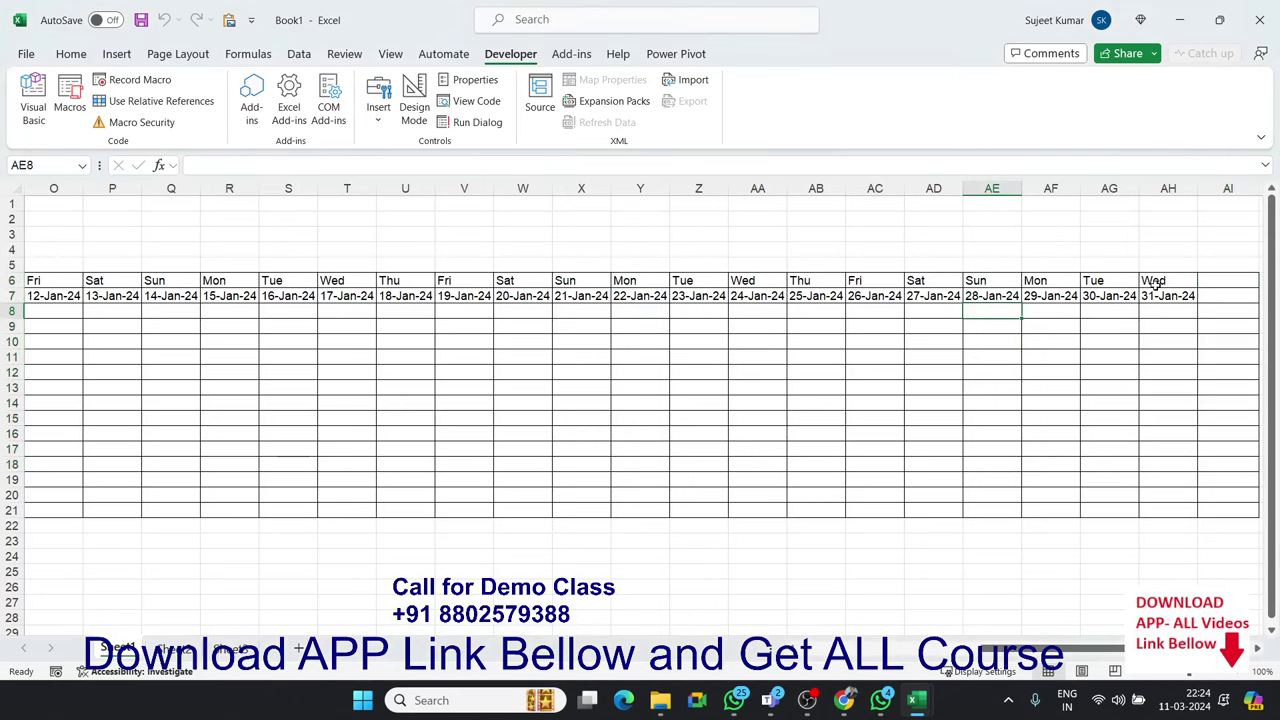
{"action": "left_click_drag", "start_coordinate": [1160, 293], "coordinate": [90, 292]}
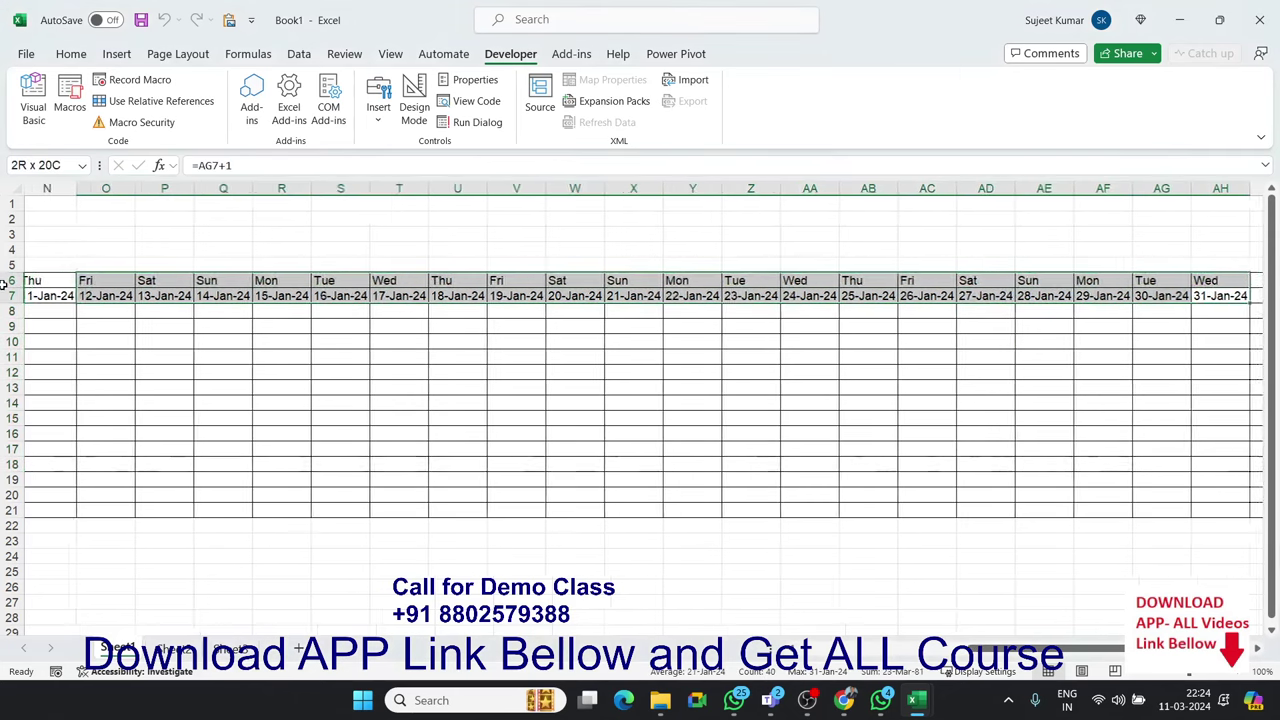
{"action": "mouse_move", "coordinate": [90, 292]}
{"action": "left_mouse_down"}
{"action": "mouse_move", "coordinate": [195, 313]}
{"action": "mouse_move", "coordinate": [212, 298]}
{"action": "left_mouse_up"}
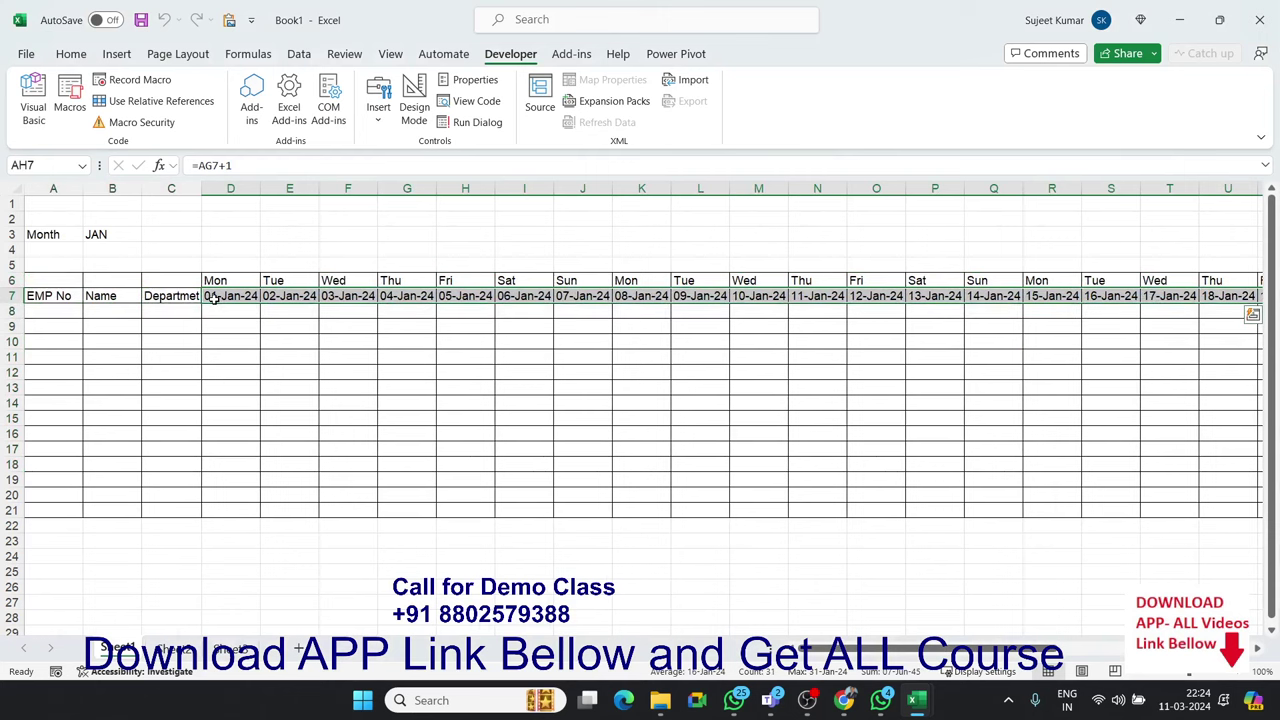
{"action": "key", "text": "alt+F11"}
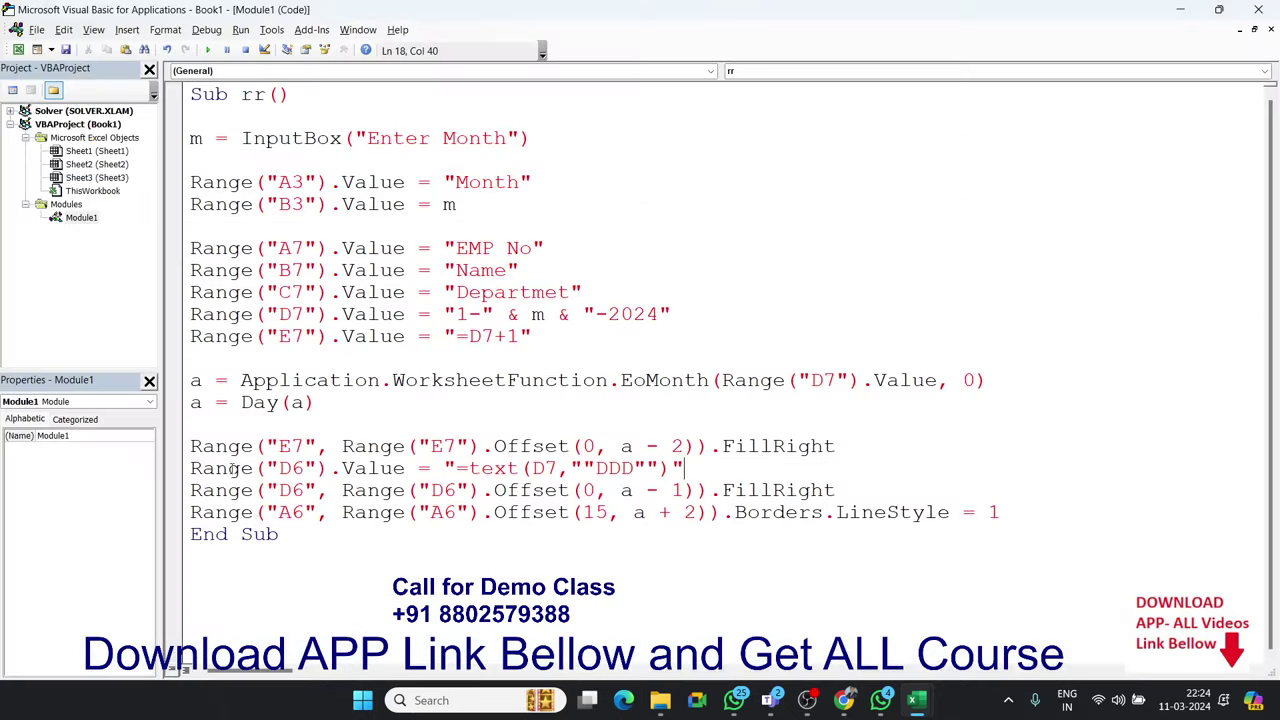
Copy the D6 Range expression from the fill line for reuse
{"action": "left_click", "coordinate": [1049, 530]}
{"action": "left_click", "coordinate": [1043, 518]}
{"action": "key", "text": "Return"}
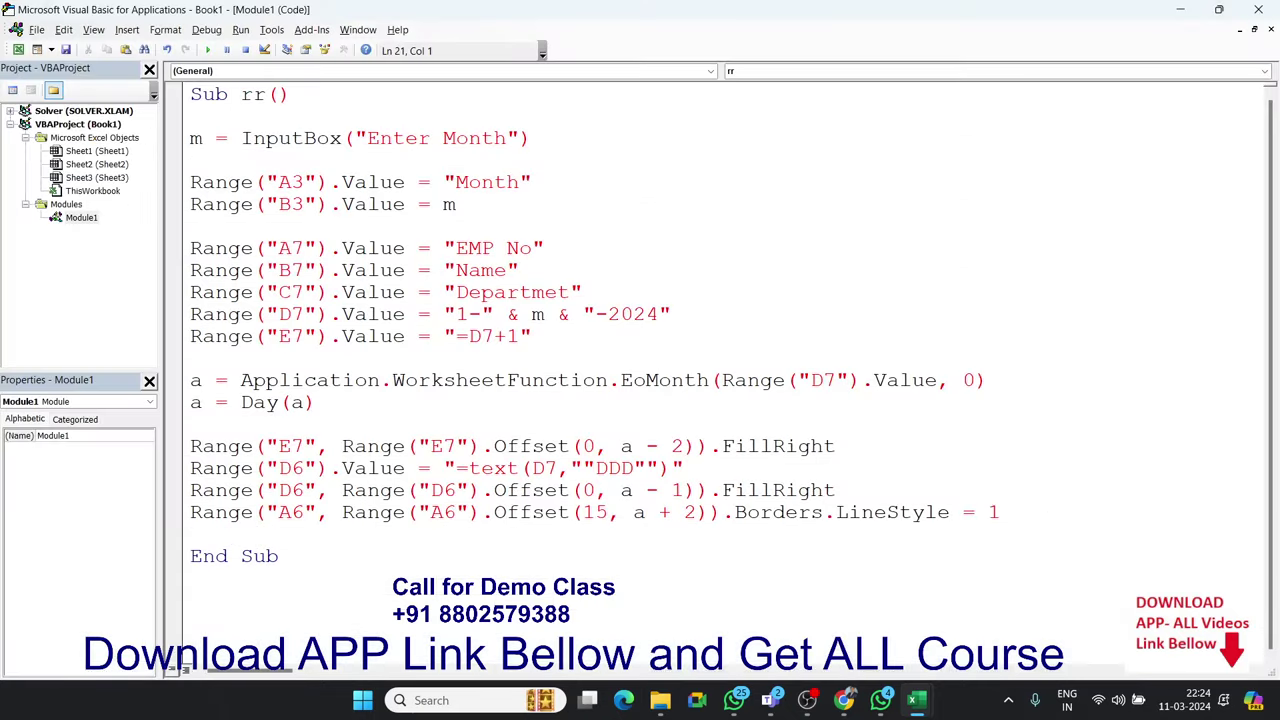
{"action": "type", "text": "range"}
{"action": "key", "text": "BackSpace"}
{"action": "key", "text": "BackSpace"}
{"action": "key", "text": "BackSpace"}
{"action": "key", "text": "BackSpace"}
{"action": "key", "text": "BackSpace"}
{"action": "key", "text": "BackSpace"}
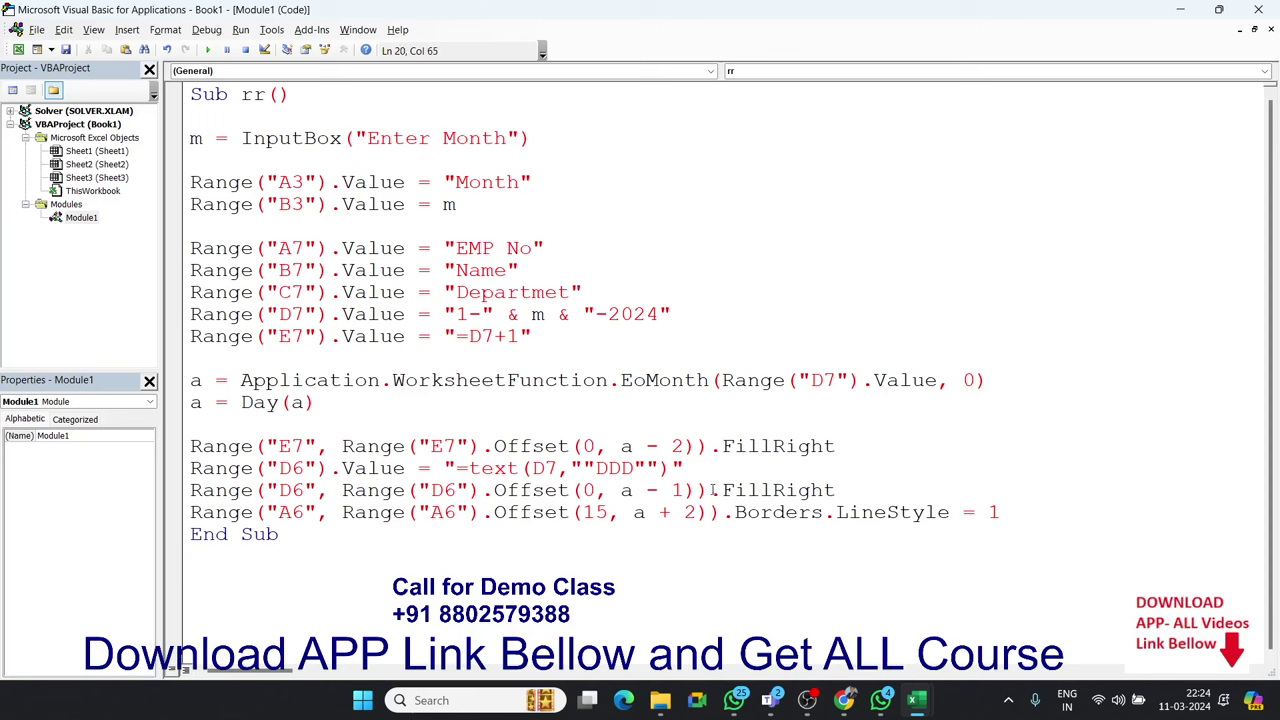
{"action": "left_click_drag", "start_coordinate": [713, 490], "coordinate": [187, 490]}
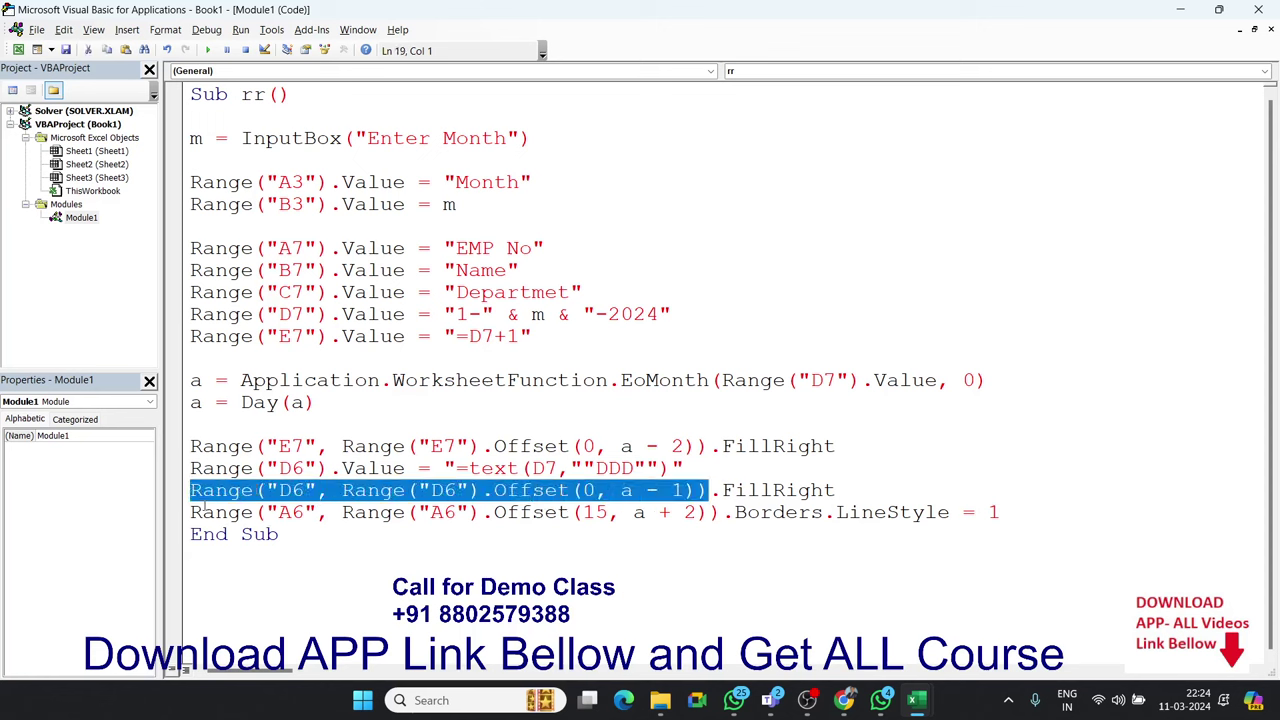
{"action": "key", "text": "ctrl+c"}
Paste the Range expression below the border line and change both D6 to D7
{"action": "left_click", "coordinate": [1068, 512]}
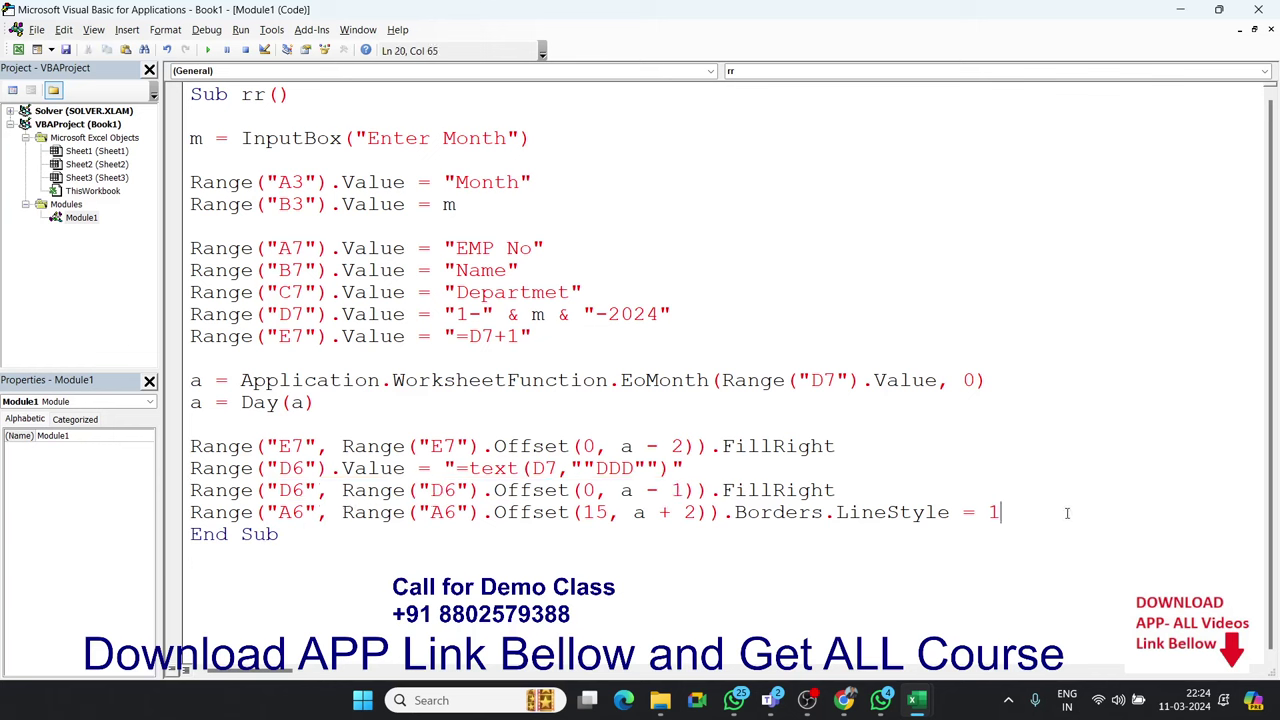
{"action": "key", "text": "Return"}
{"action": "key", "text": "ctrl+v"}
{"action": "left_click", "coordinate": [293, 534]}
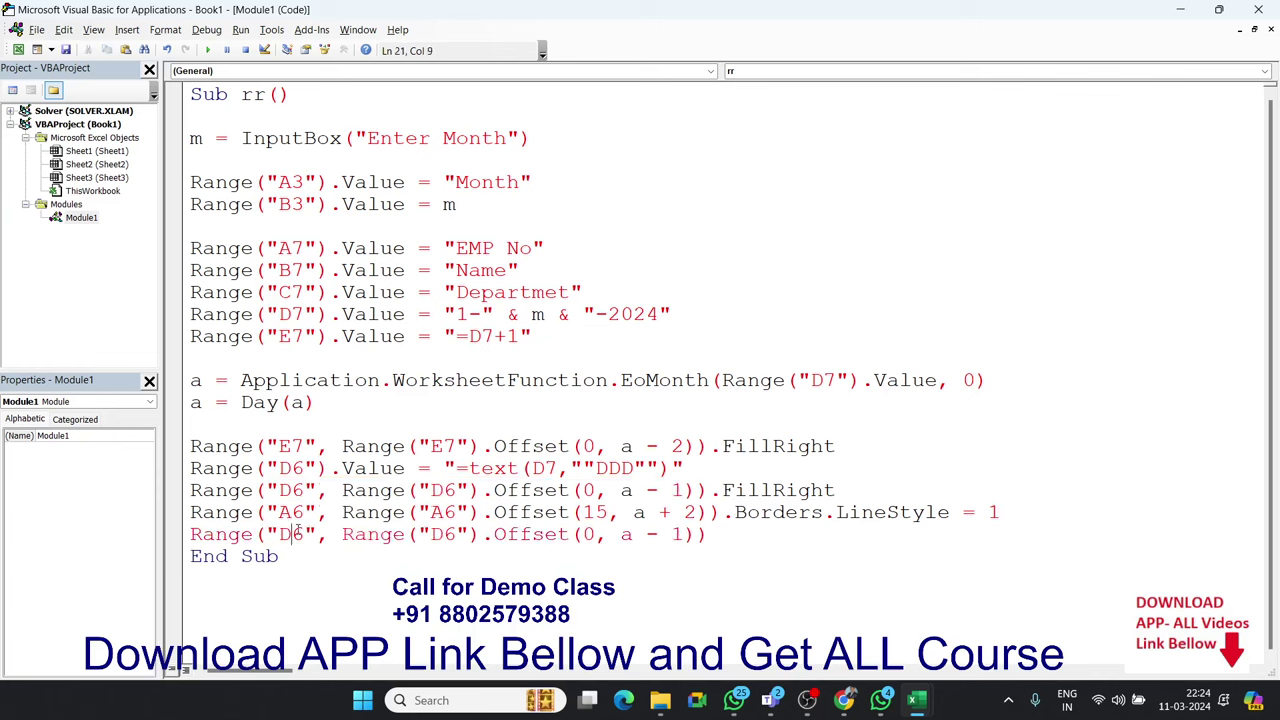
{"action": "key", "text": "Delete"}
{"action": "type", "text": "7"}
{"action": "left_click", "coordinate": [458, 530]}
{"action": "key", "text": "BackSpace"}
{"action": "type", "text": "7"}
Append .NumberFormat = "DD" to the D7 line
{"action": "left_click", "coordinate": [714, 538]}
{"action": "type", "text": "."}
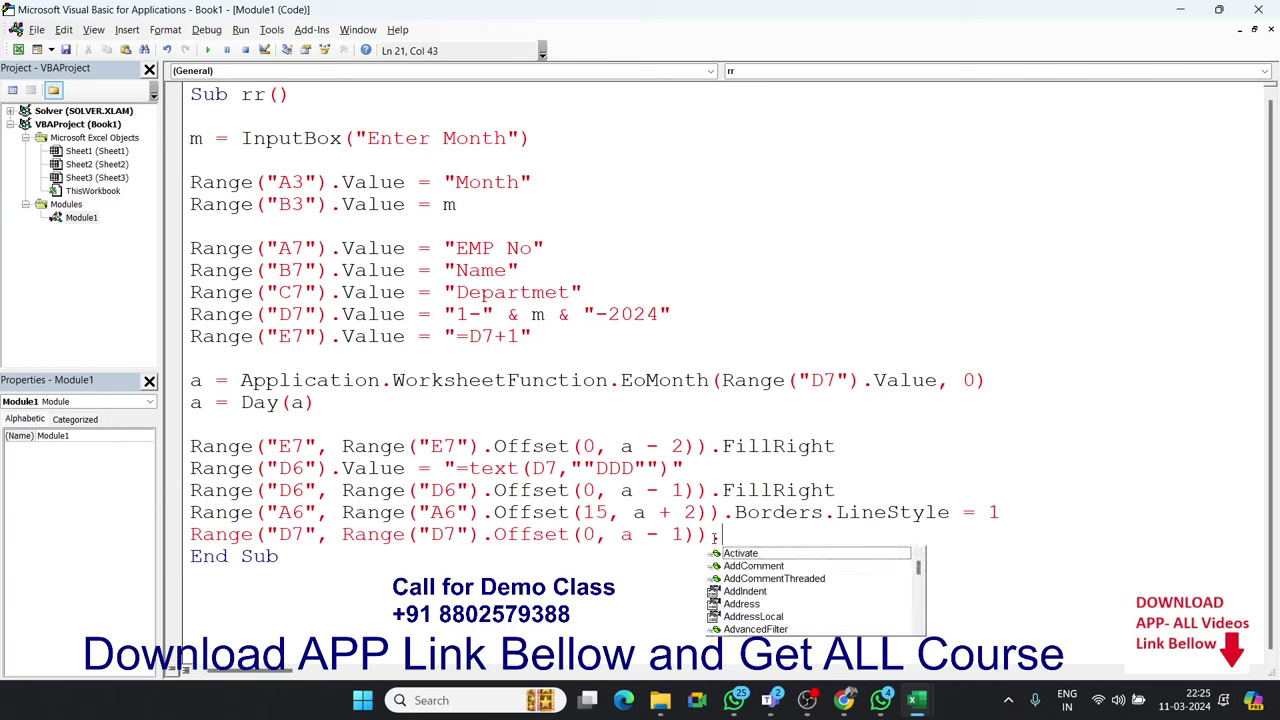
{"action": "type", "text": "nu"}
{"action": "key", "text": "Tab"}
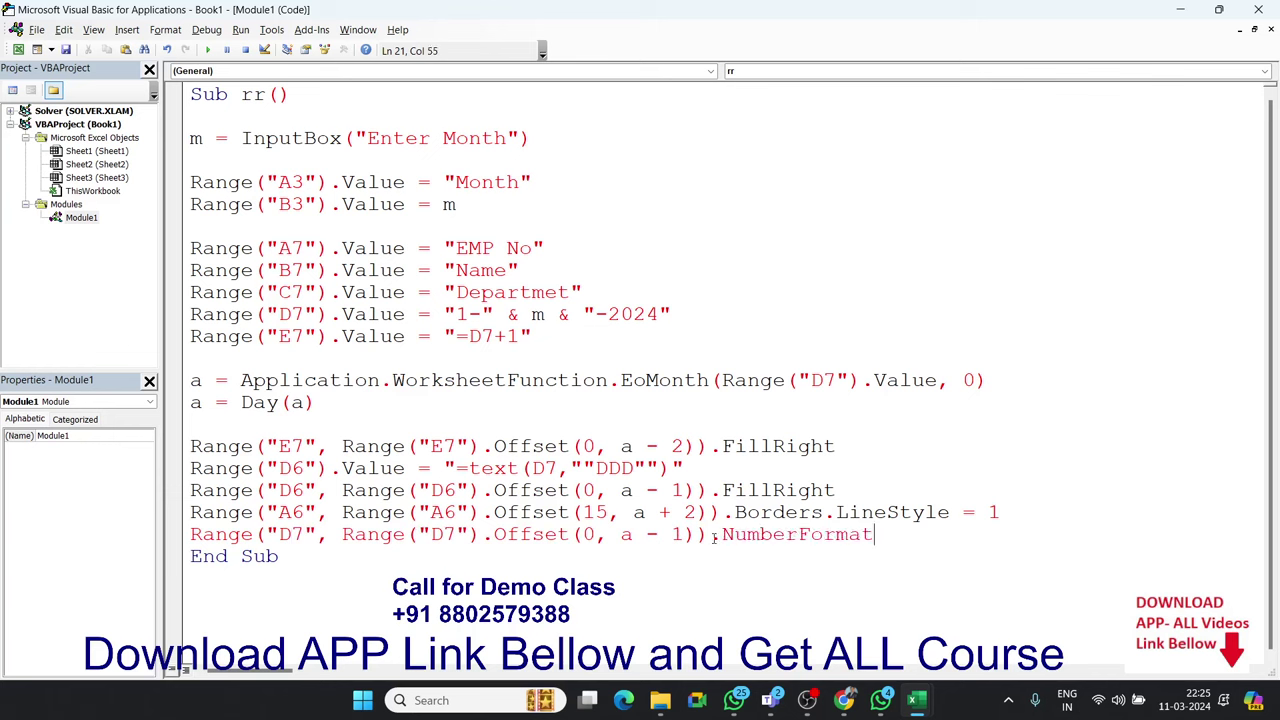
{"action": "type", "text": "= \"DD\""}
{"action": "key", "text": "Return"}
Add a line applying .EntireColumn.AutoFit to the pasted D6 range
{"action": "key", "text": "alt+F11"}
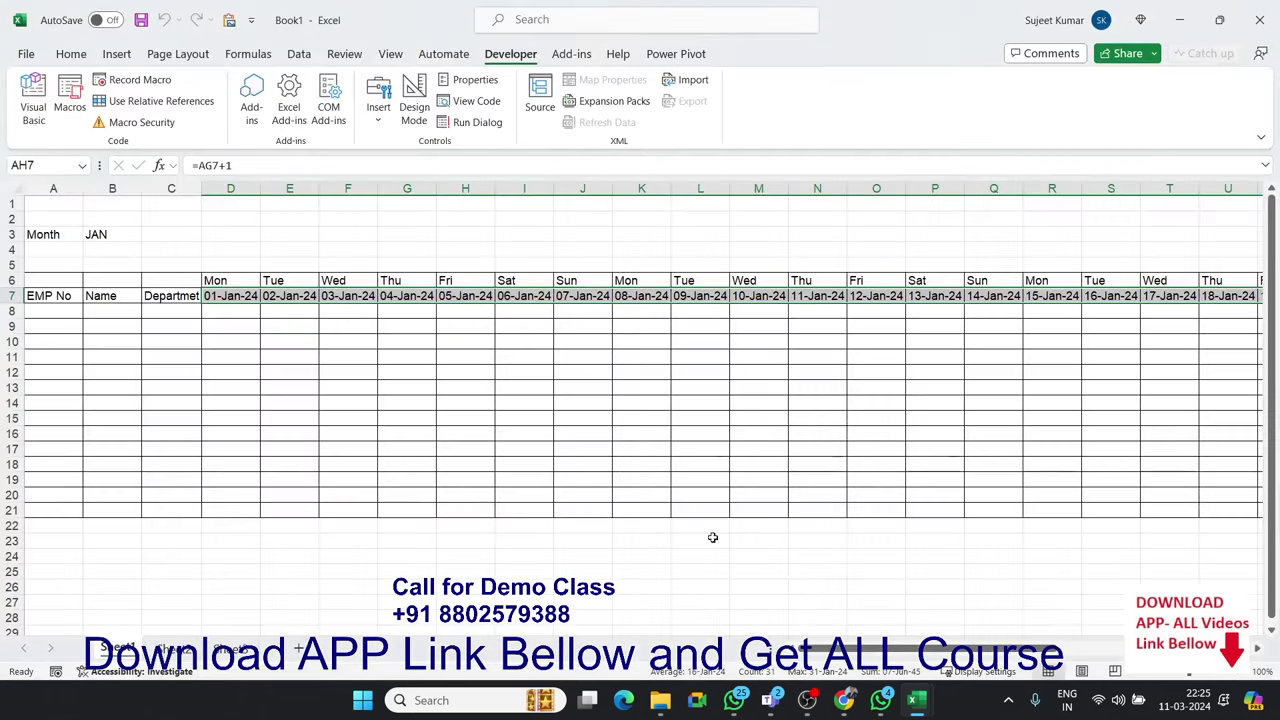
{"action": "key", "text": "alt+F11"}
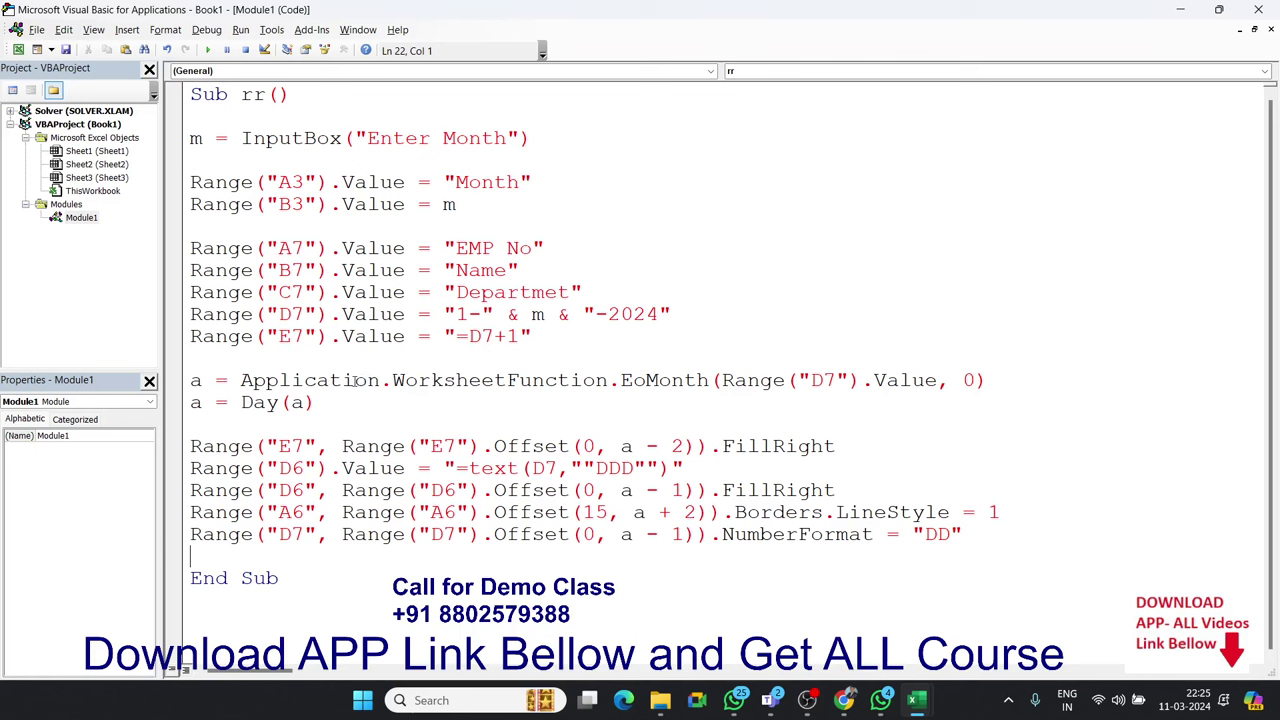
{"action": "key", "text": "ctrl+v"}
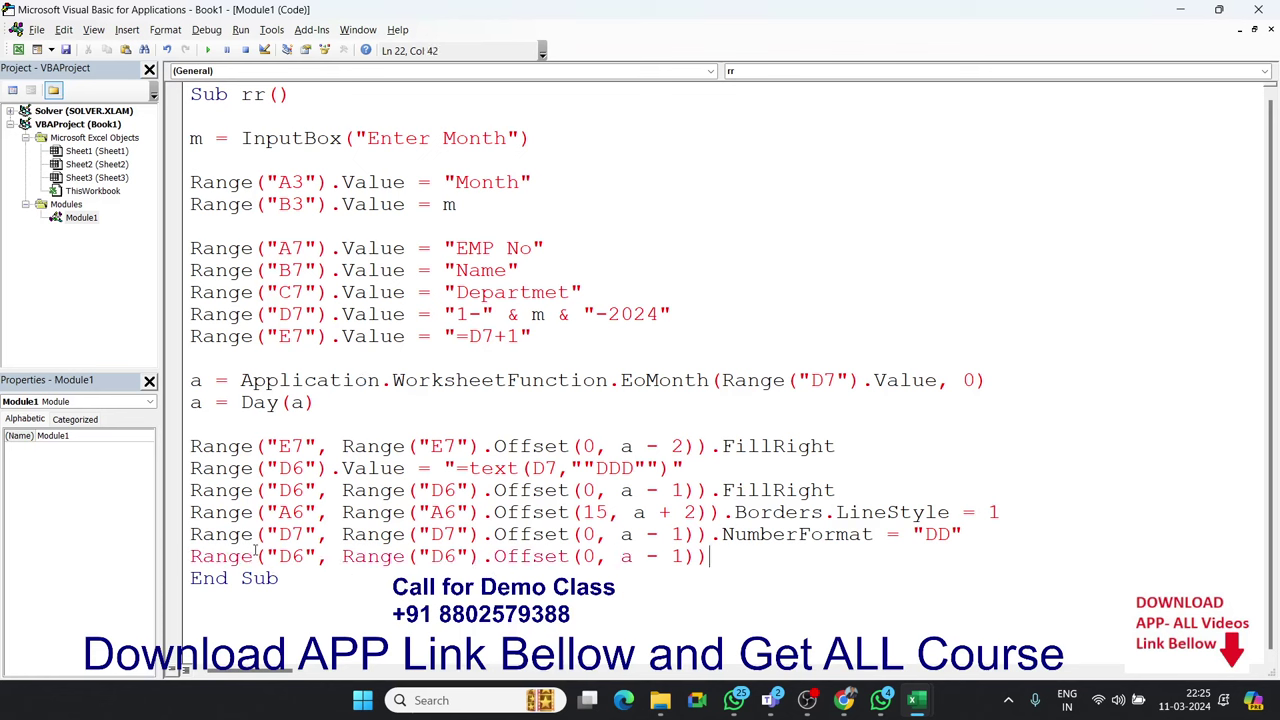
{"action": "type", "text": ".en"}
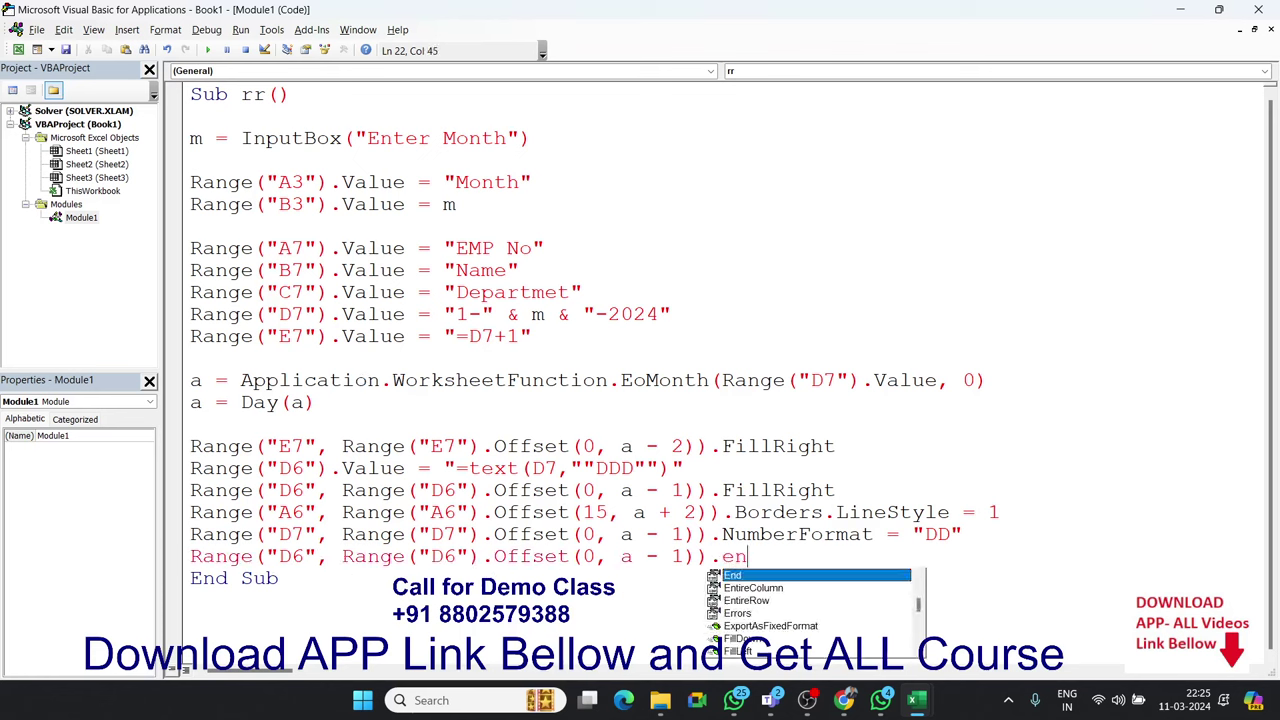
{"action": "key", "text": "Down"}
{"action": "key", "text": "Tab"}
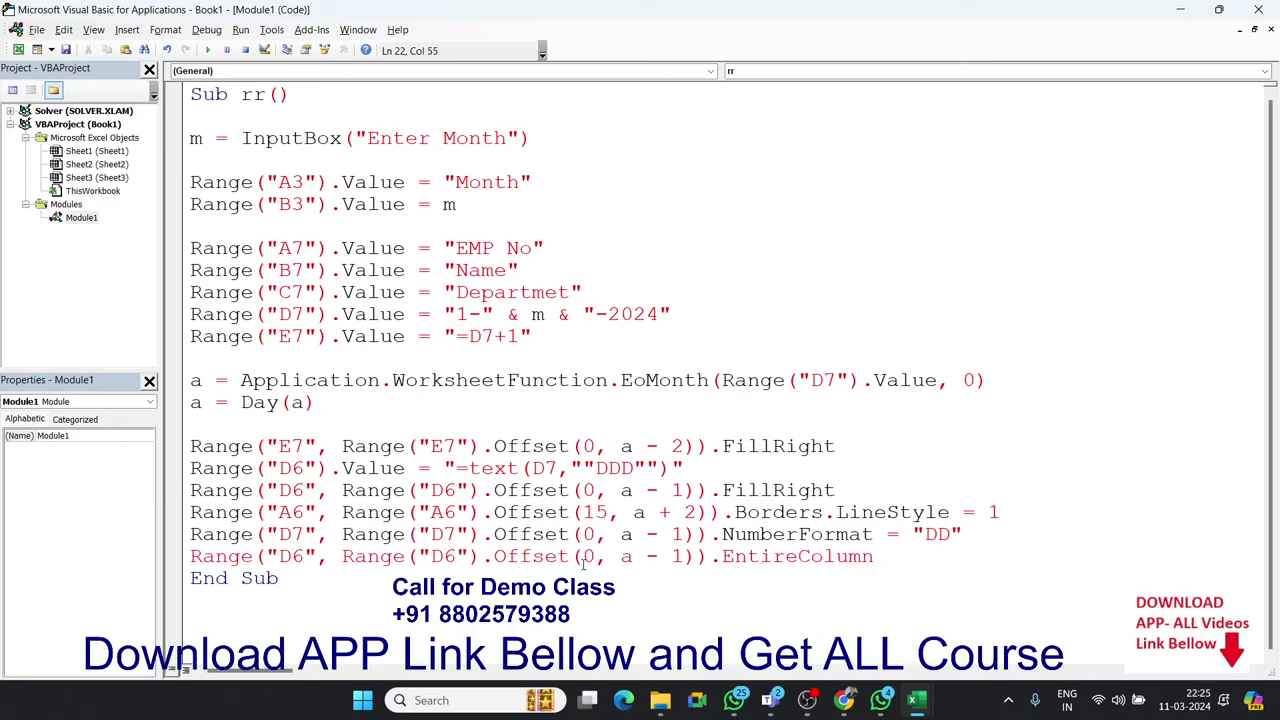
{"action": "type", "text": ".au"}
{"action": "key", "text": "Down"}
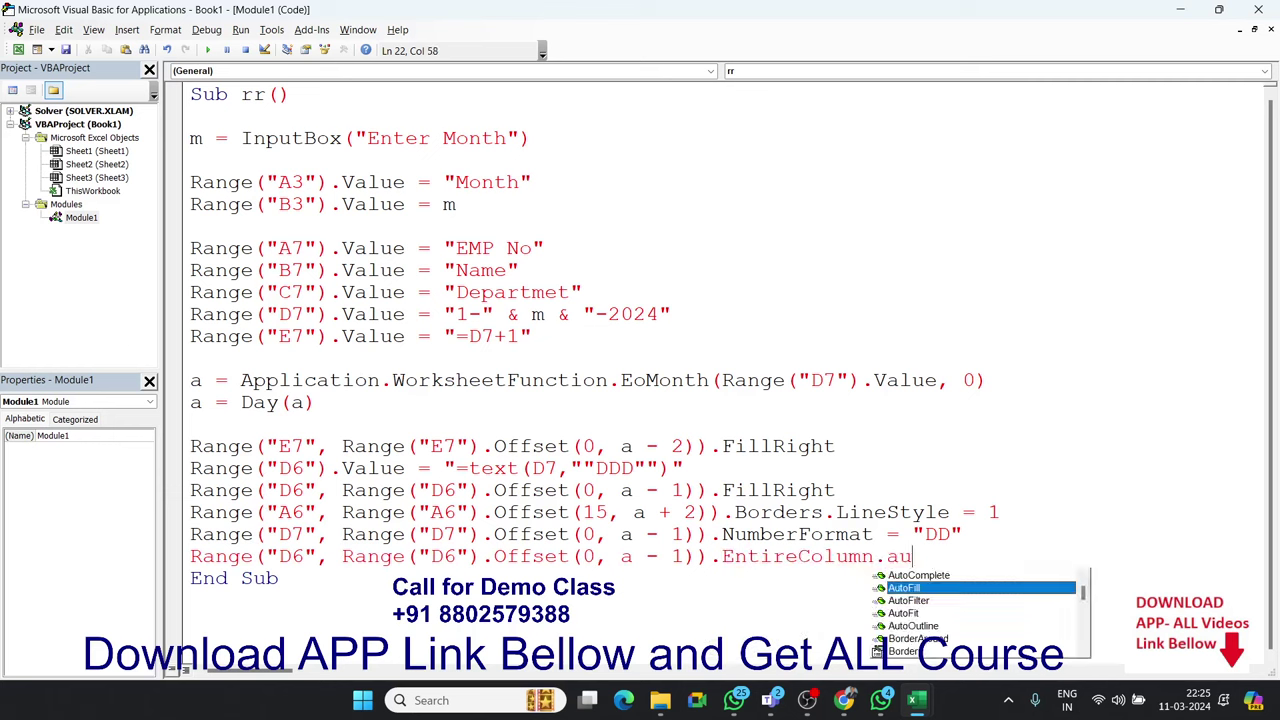
{"action": "key", "text": "Down"}
{"action": "key", "text": "Down"}
{"action": "key", "text": "Tab"}
{"action": "key", "text": "Return"}
{"action": "key", "text": "Return"}
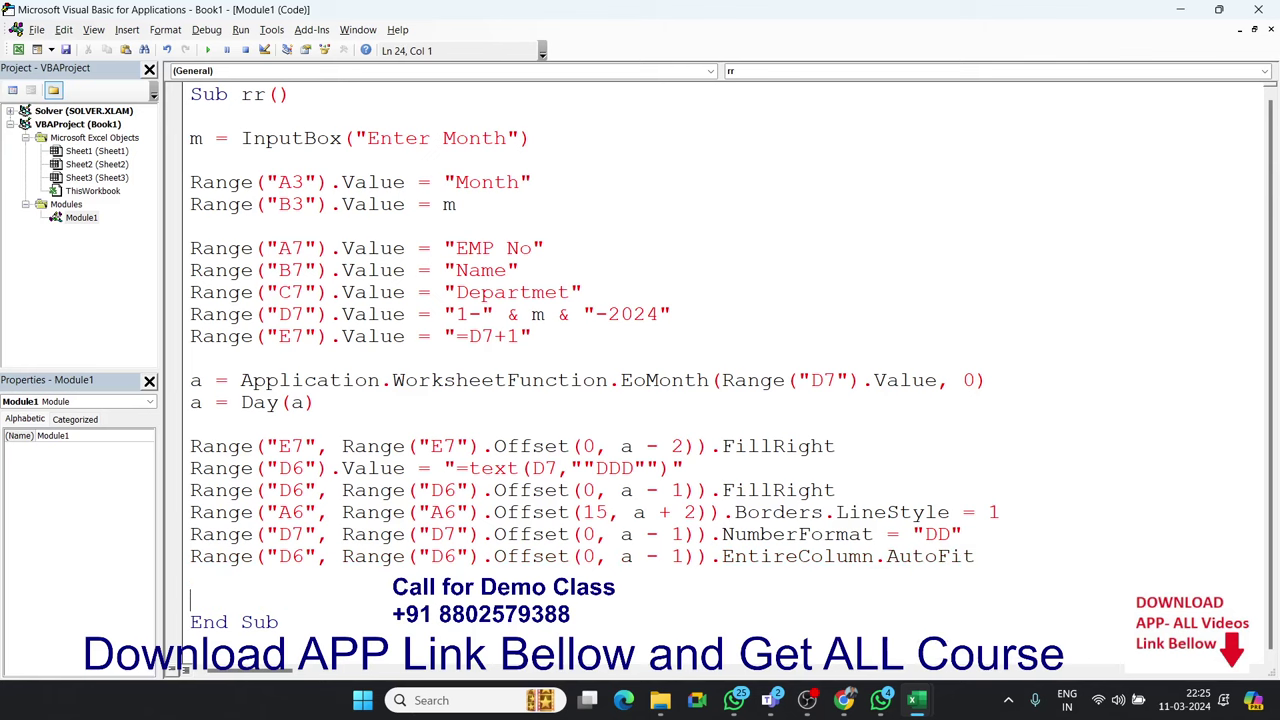
Clear the whole worksheet and run the rr macro again
{"action": "key", "text": "alt+F11"}
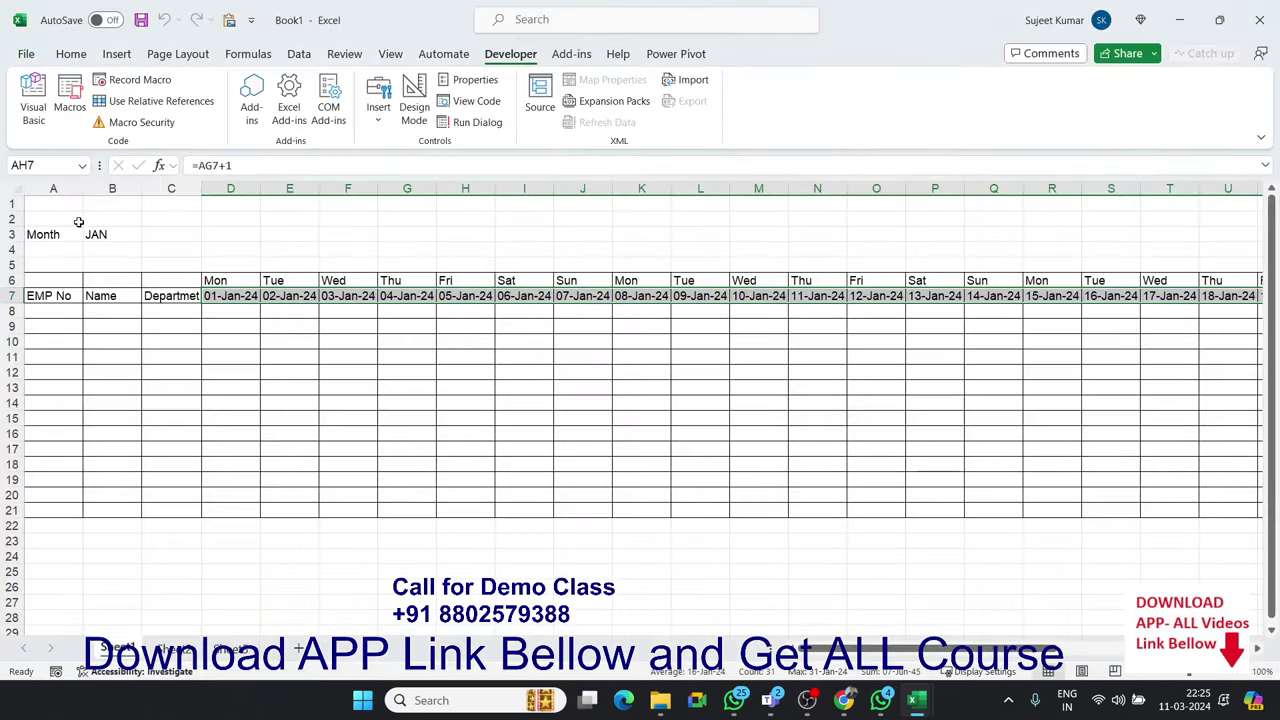
{"action": "left_click", "coordinate": [20, 187]}
{"action": "key", "text": "ctrl+minus"}
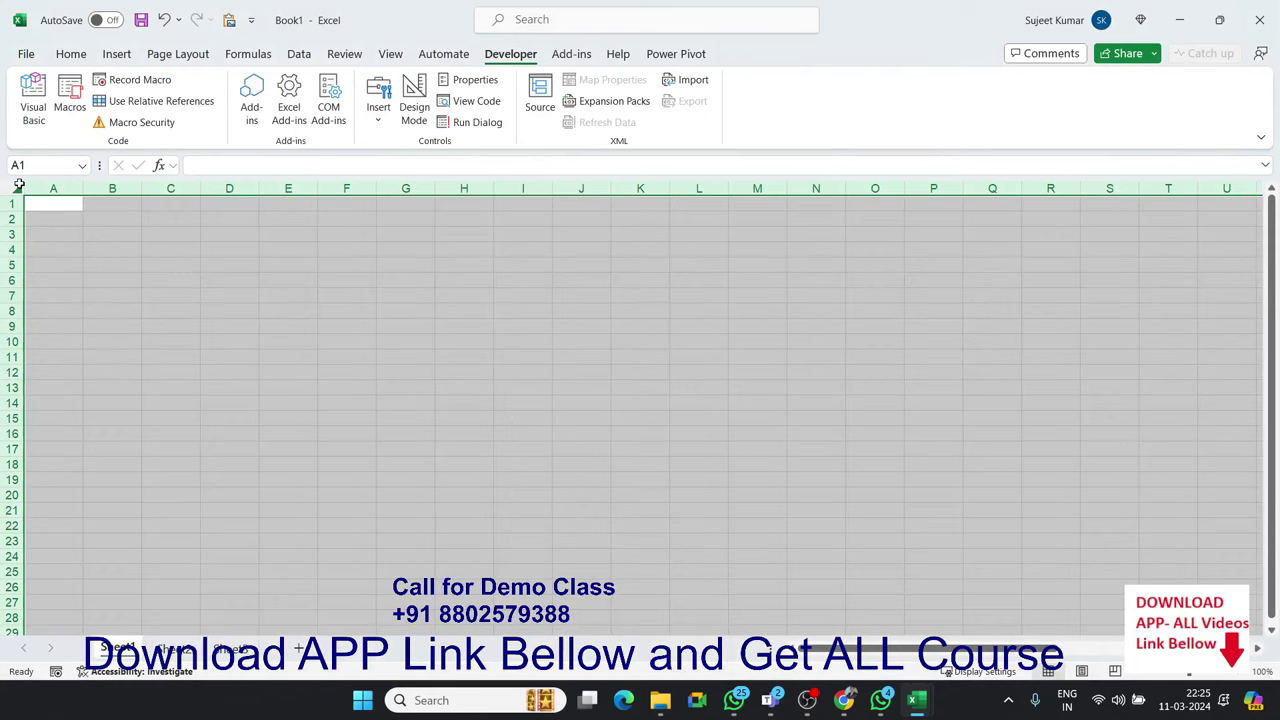
{"action": "left_click", "coordinate": [77, 295]}
{"action": "left_click", "coordinate": [78, 120]}
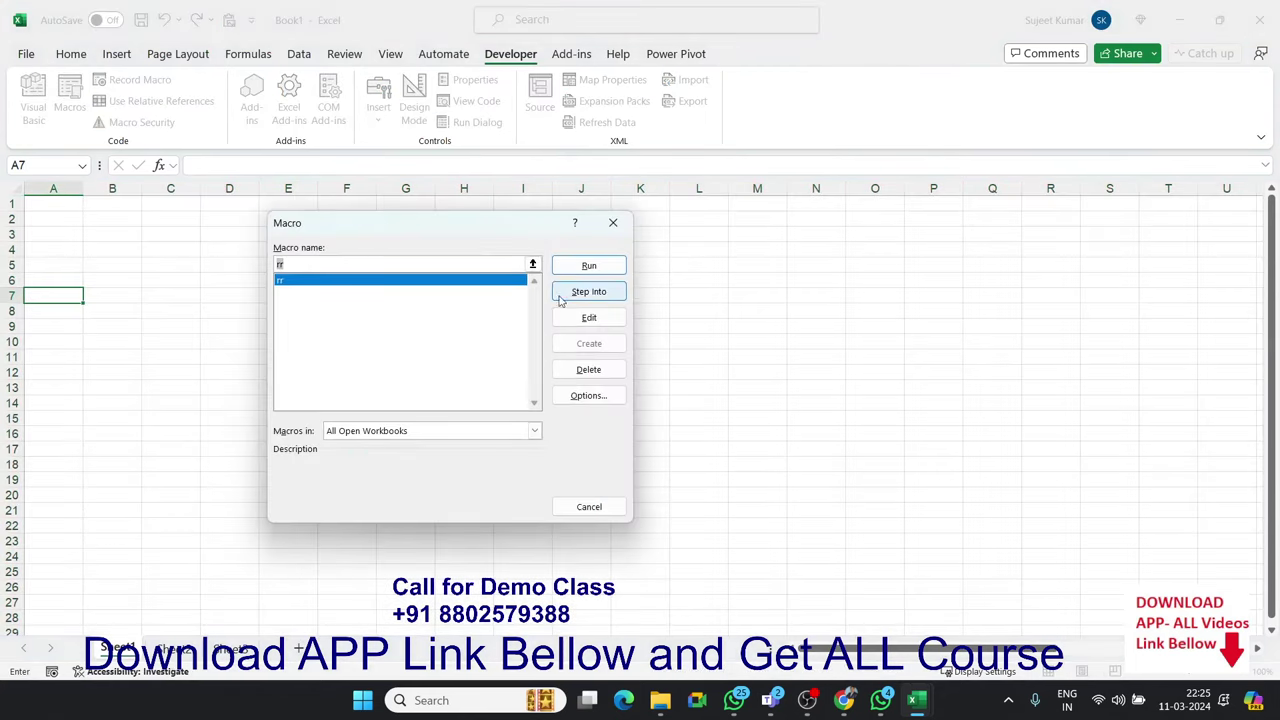
{"action": "left_click", "coordinate": [586, 266]}
Enter JAN as the month to rebuild the attendance grid, then select cell D8
{"action": "type", "text": "JAN"}
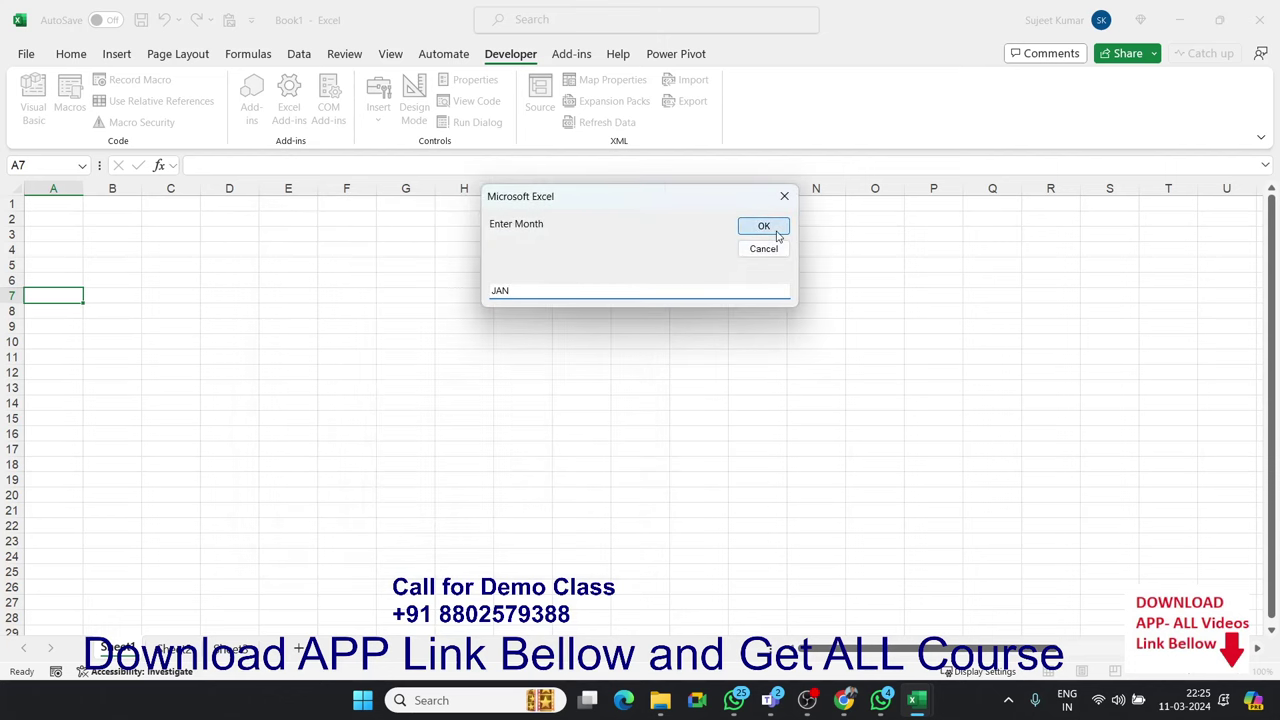
{"action": "left_click", "coordinate": [766, 229]}
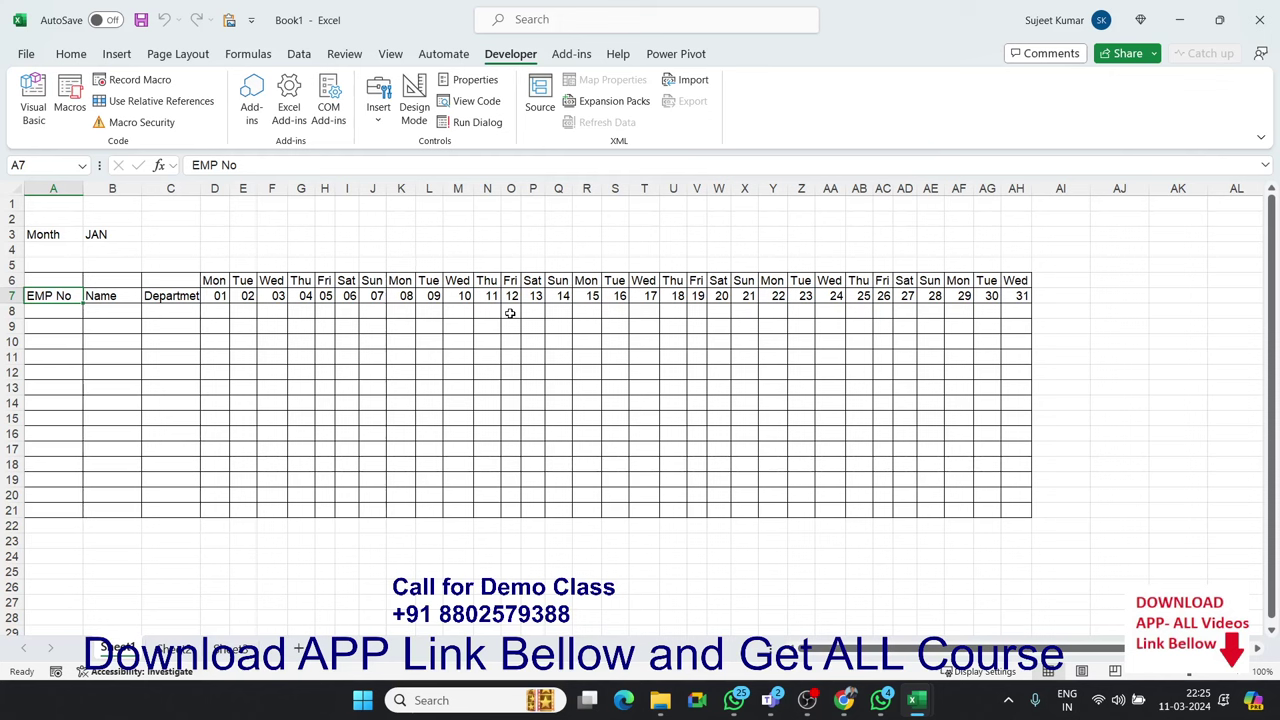
{"action": "left_click", "coordinate": [231, 313]}
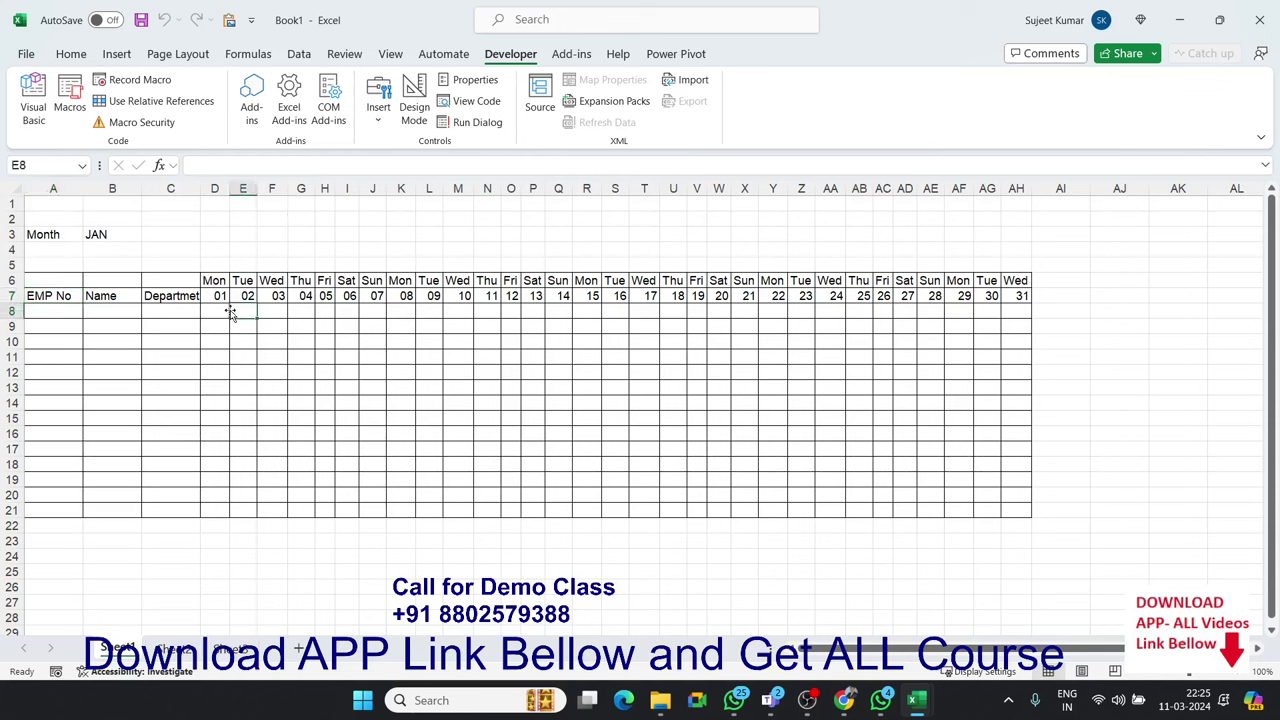
{"action": "left_click", "coordinate": [223, 311]}
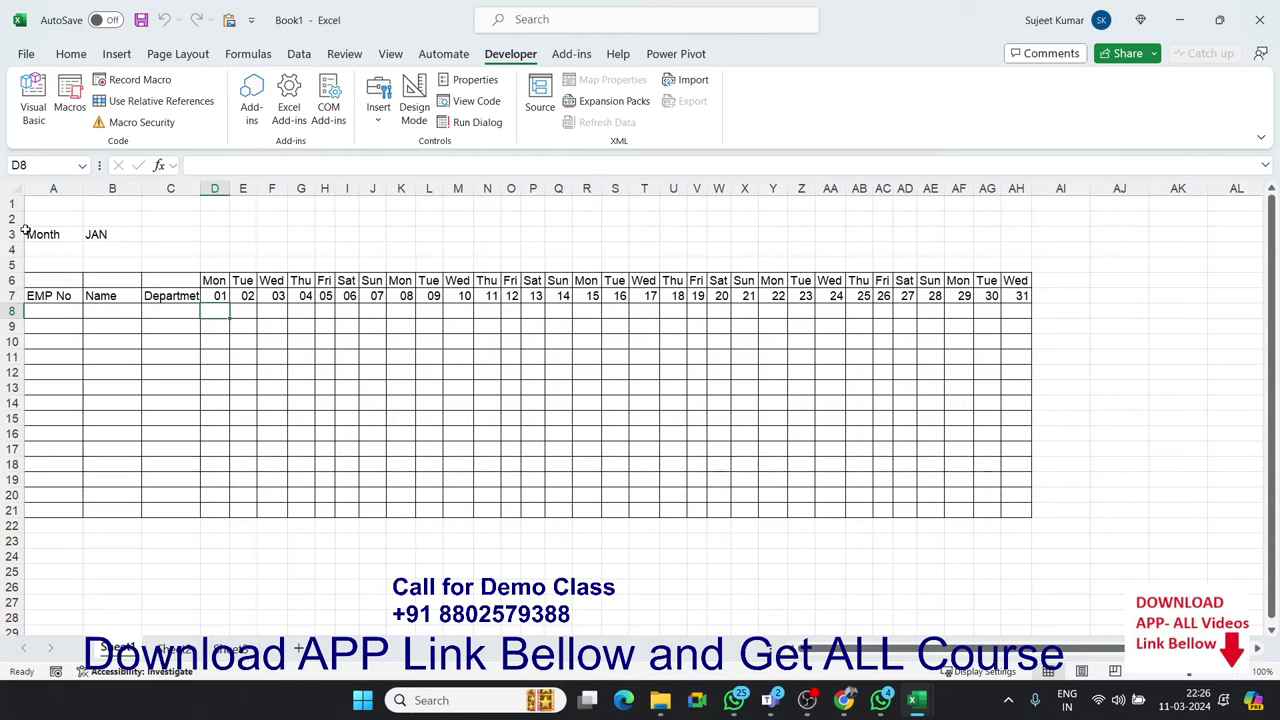
Start recording a macro under the default name and begin a new formula-based conditional formatting rule
{"action": "left_click", "coordinate": [57, 671]}
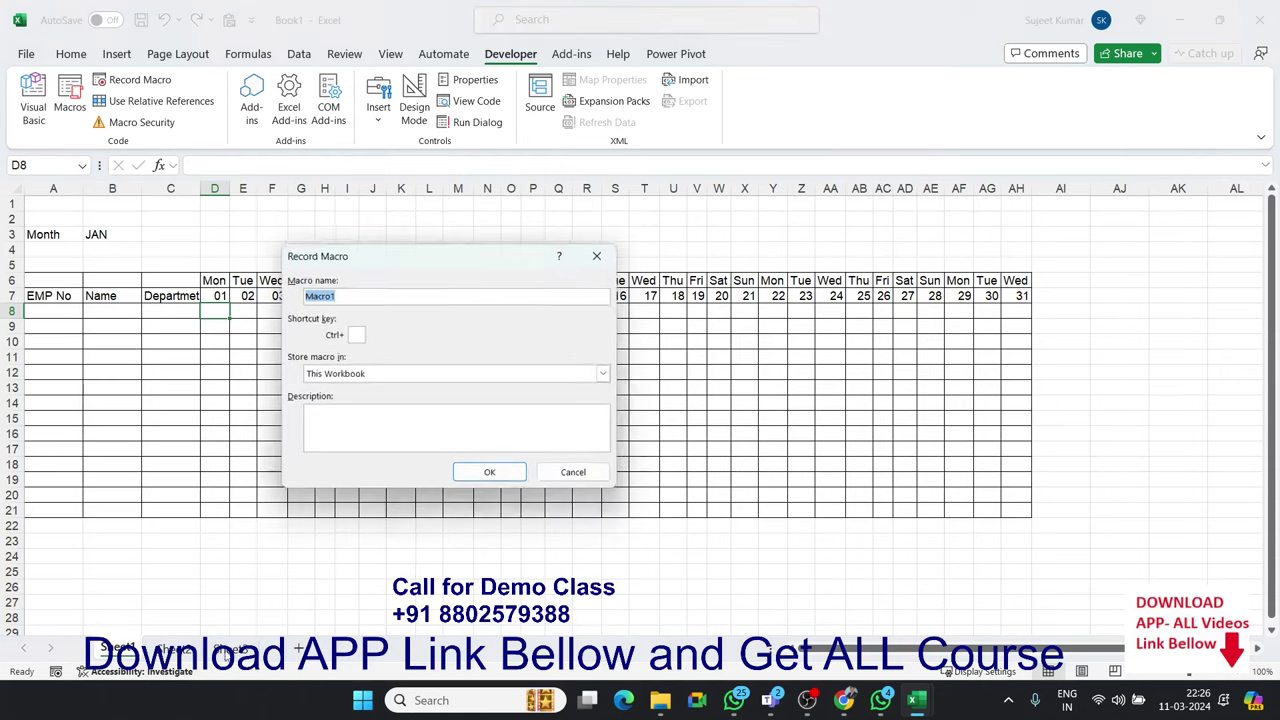
{"action": "left_click", "coordinate": [490, 472]}
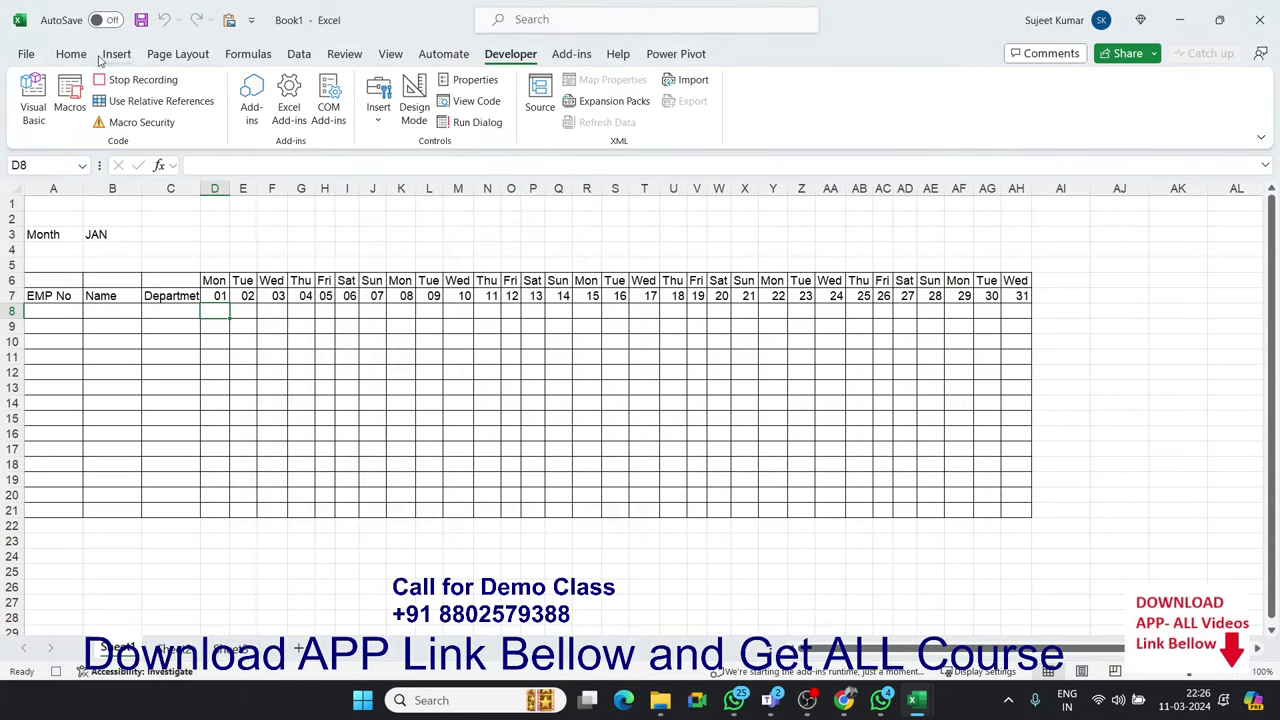
{"action": "left_click", "coordinate": [71, 54]}
{"action": "left_click", "coordinate": [661, 97]}
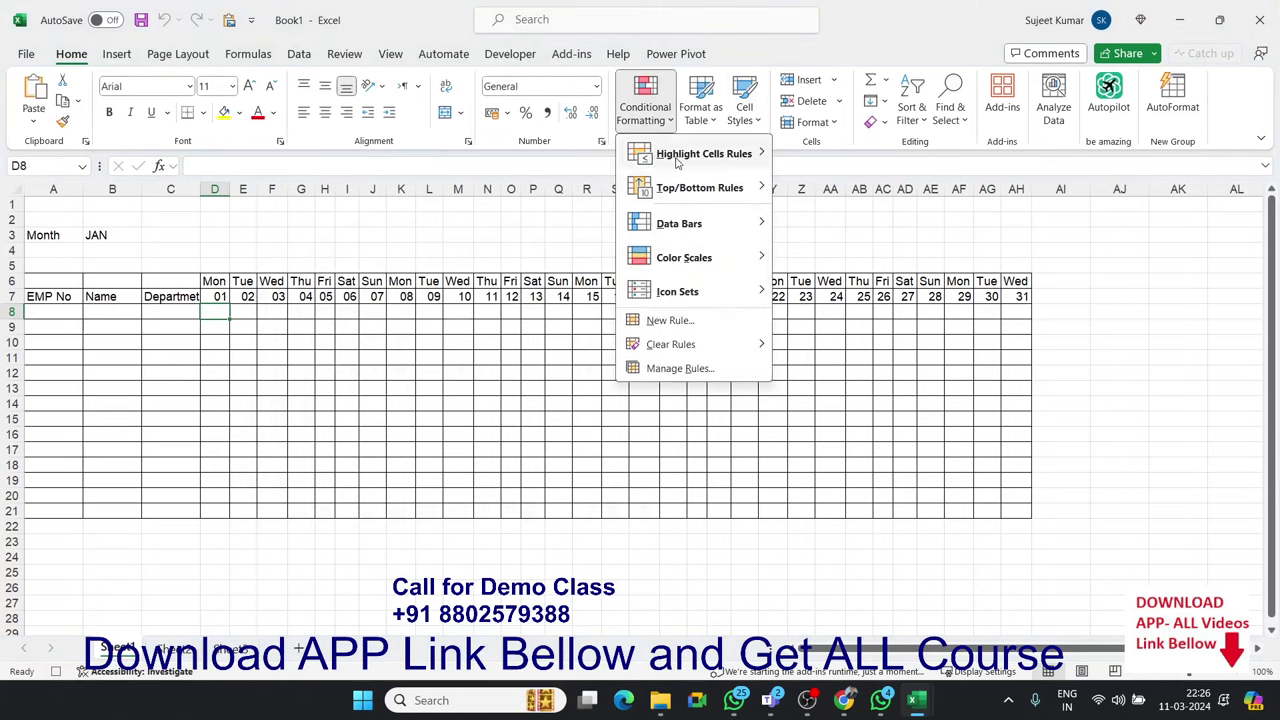
{"action": "left_click", "coordinate": [690, 322]}
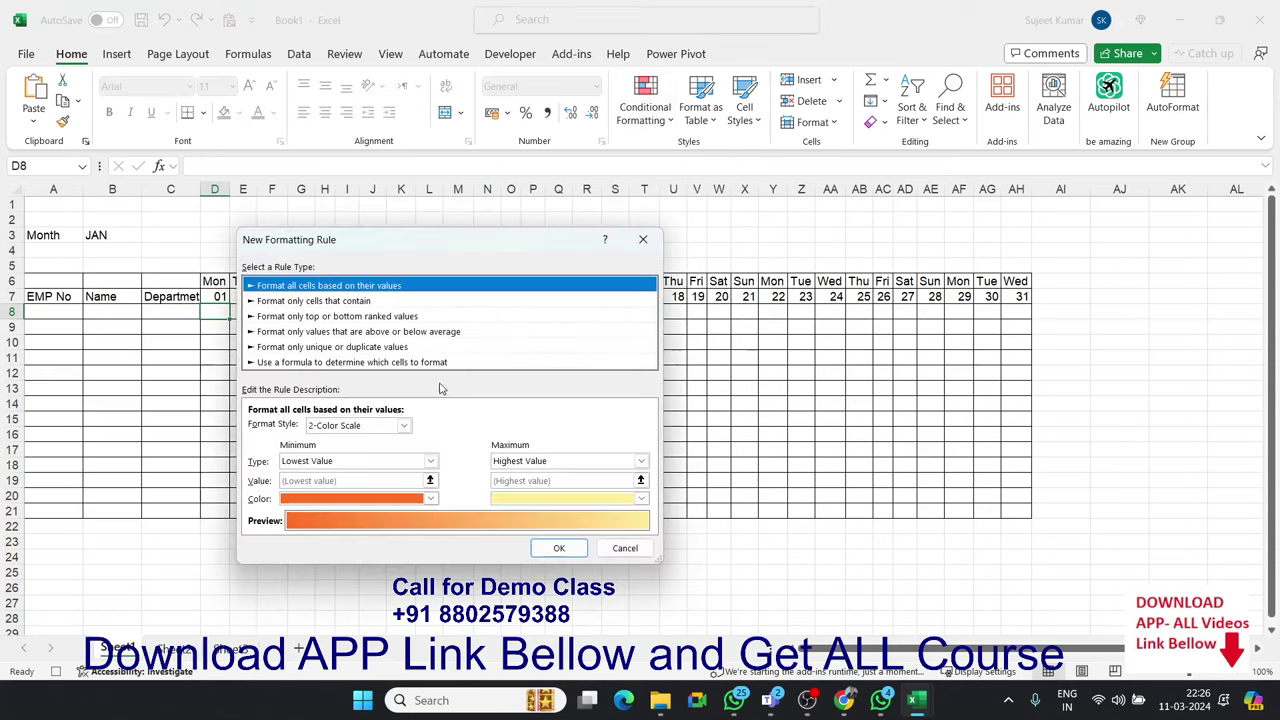
{"action": "left_click", "coordinate": [291, 363]}
{"action": "left_click", "coordinate": [276, 427]}
{"action": "type", "text": "="}
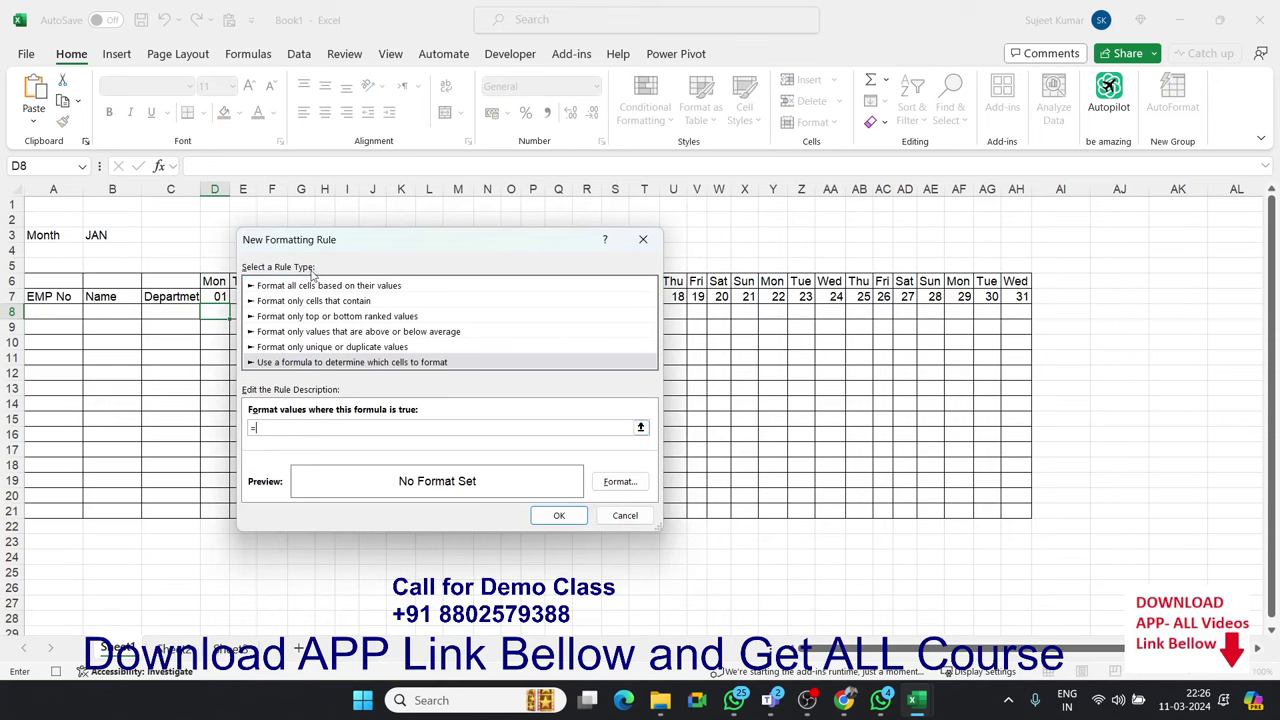
Enter the rule formula =OR(D$6="Sat",D$6="Sun") with column-relative D6 references
{"action": "left_click_drag", "start_coordinate": [323, 249], "coordinate": [530, 277]}
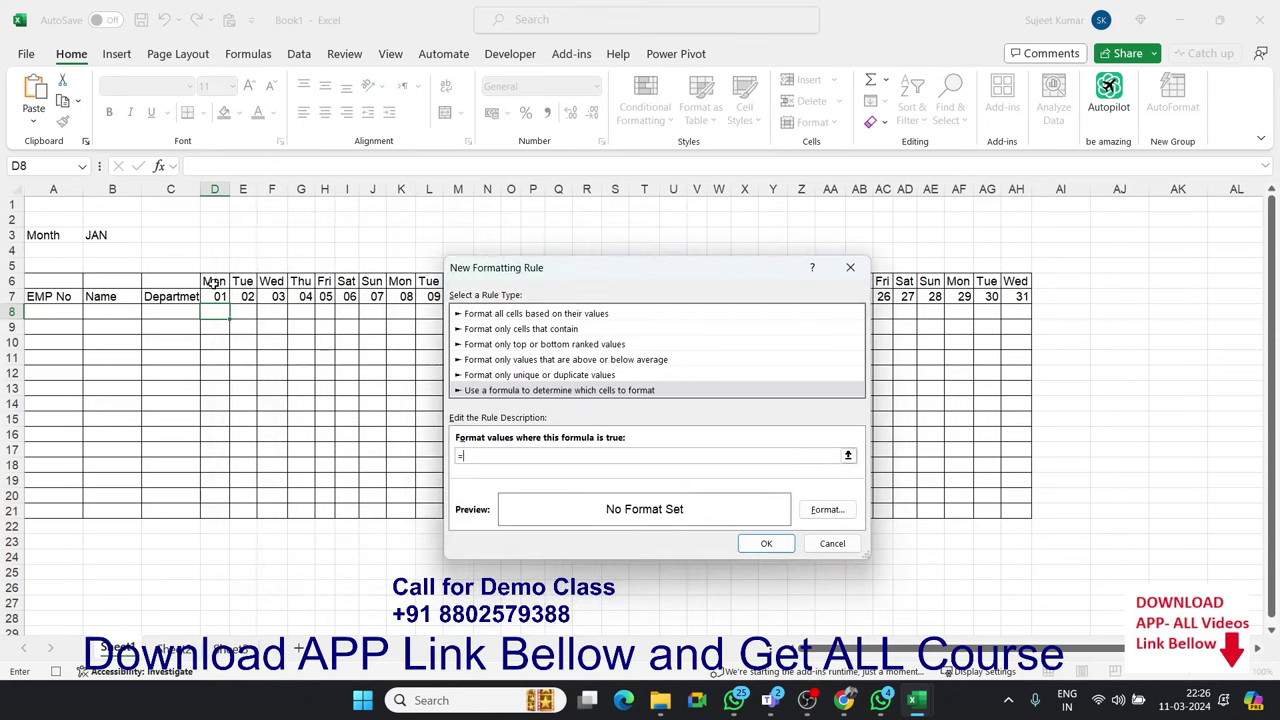
{"action": "left_click", "coordinate": [214, 281]}
{"action": "key", "text": "BackSpace"}
{"action": "key", "text": "BackSpace"}
{"action": "left_click", "coordinate": [214, 281]}
{"action": "type", "text": "=\""}
{"action": "left_click", "coordinate": [215, 282]}
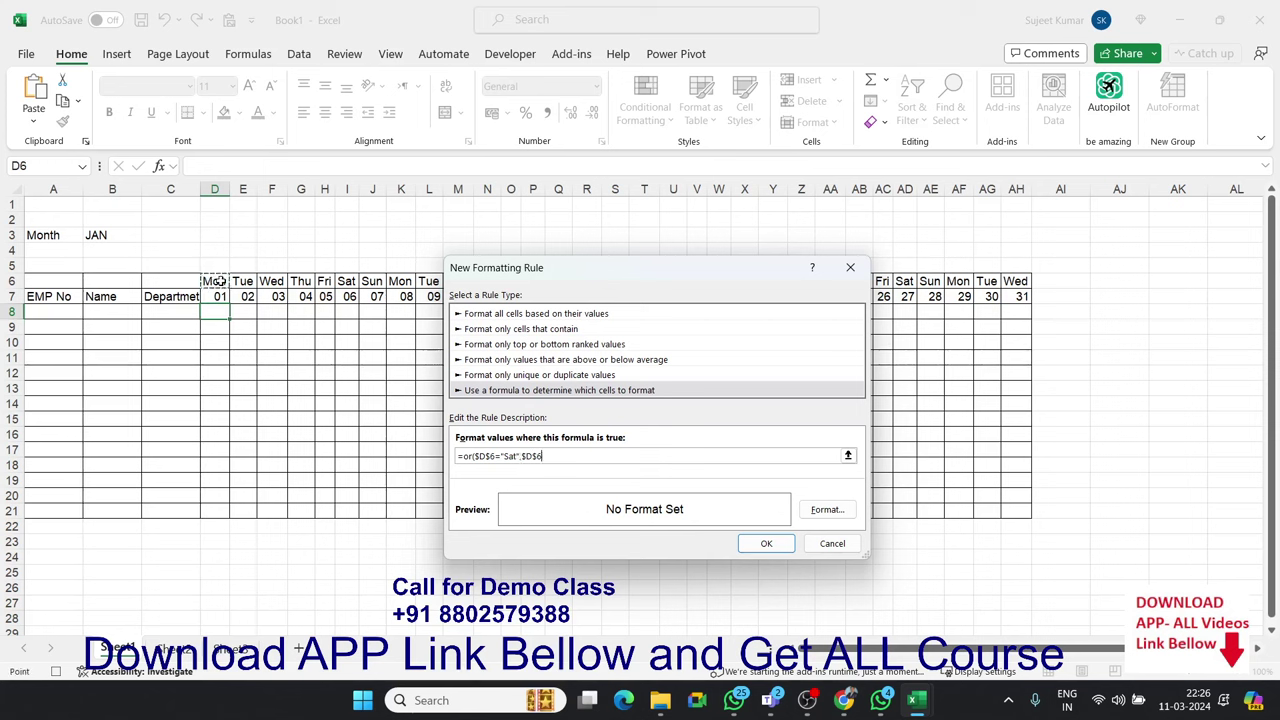
{"action": "type", "text": "=\"Sun"}
{"action": "left_click", "coordinate": [477, 456]}
{"action": "key", "text": "Delete"}
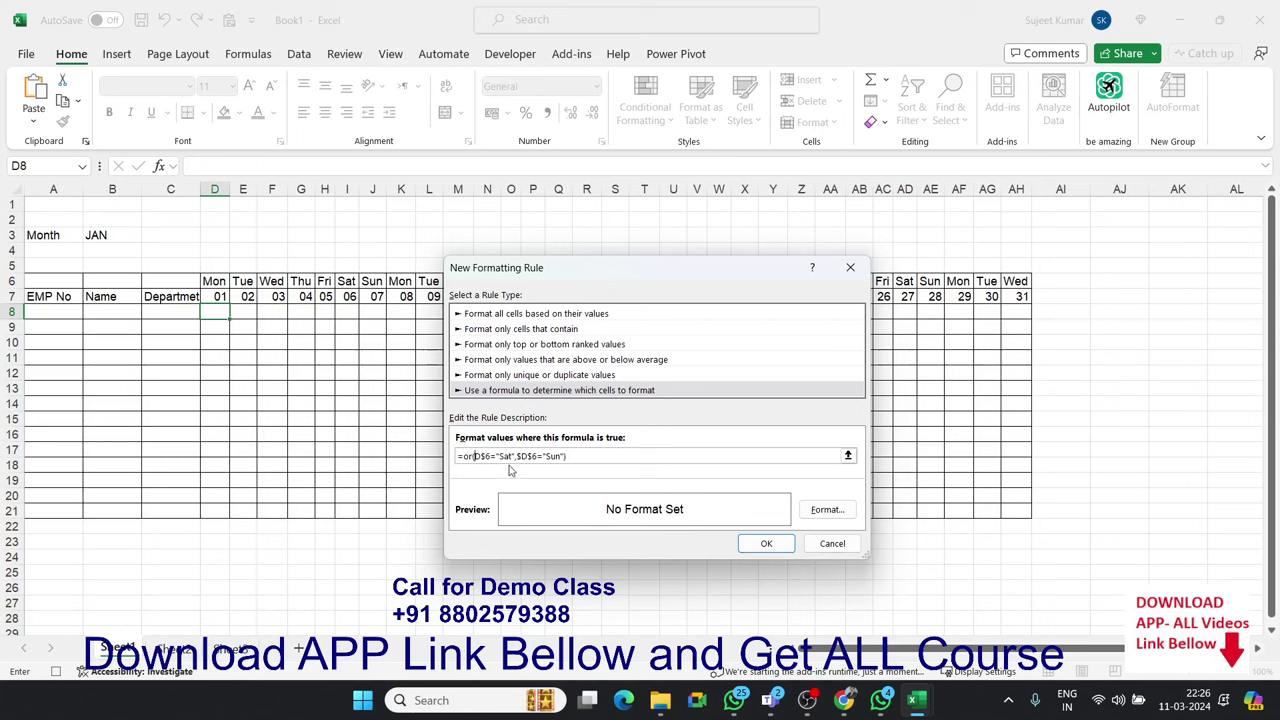
{"action": "left_click", "coordinate": [516, 456]}
{"action": "key", "text": "Delete"}
Give the rule a yellow fill and confirm the weekend formatting rule
{"action": "left_click", "coordinate": [818, 519]}
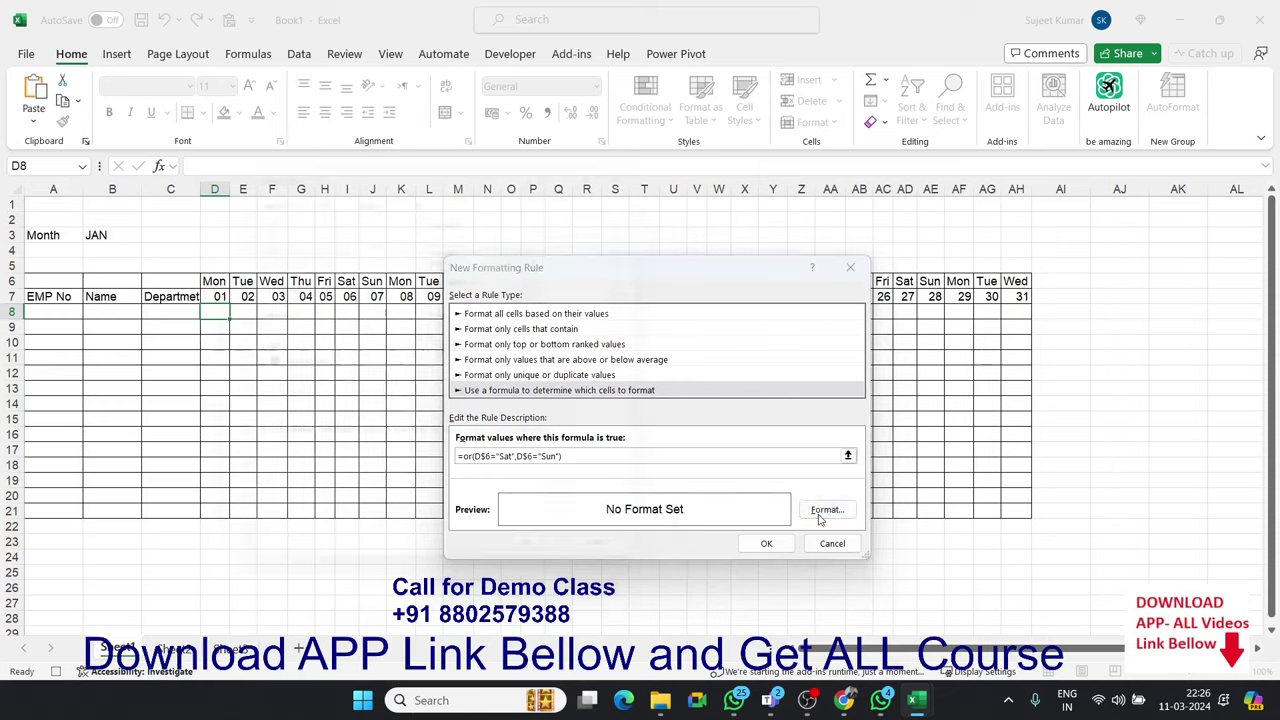
{"action": "left_click", "coordinate": [400, 185]}
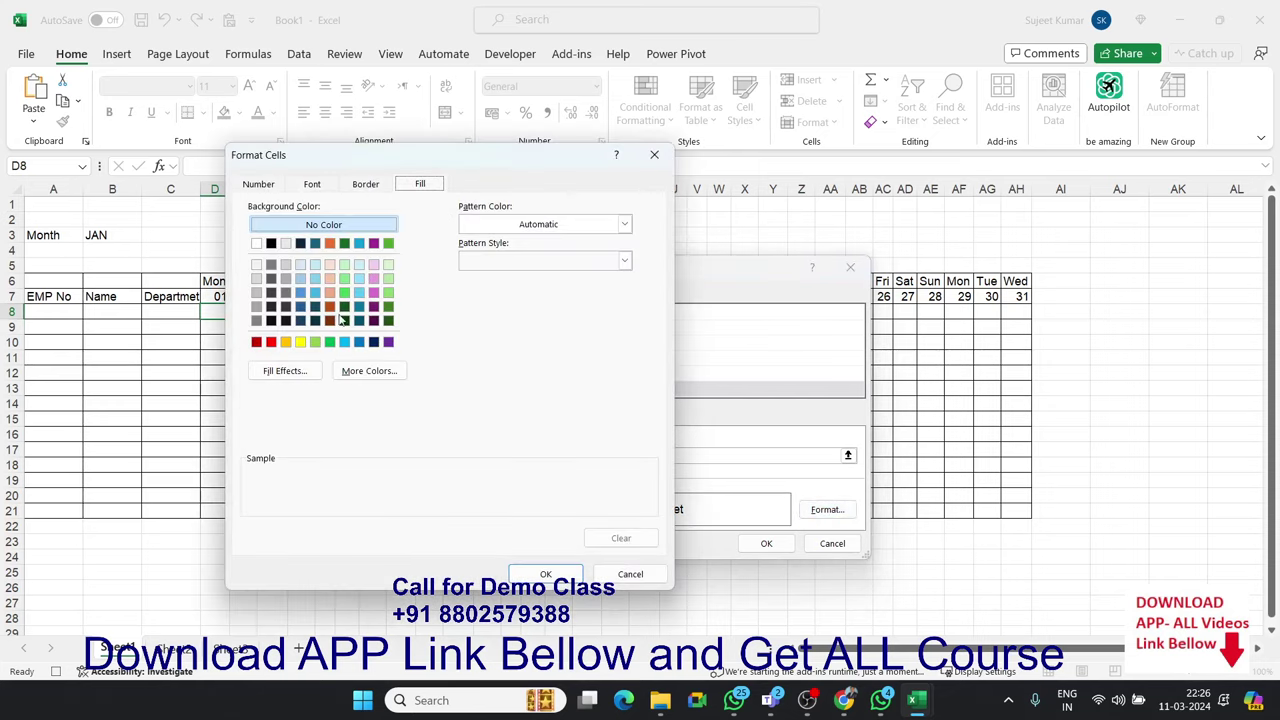
{"action": "left_click", "coordinate": [300, 342]}
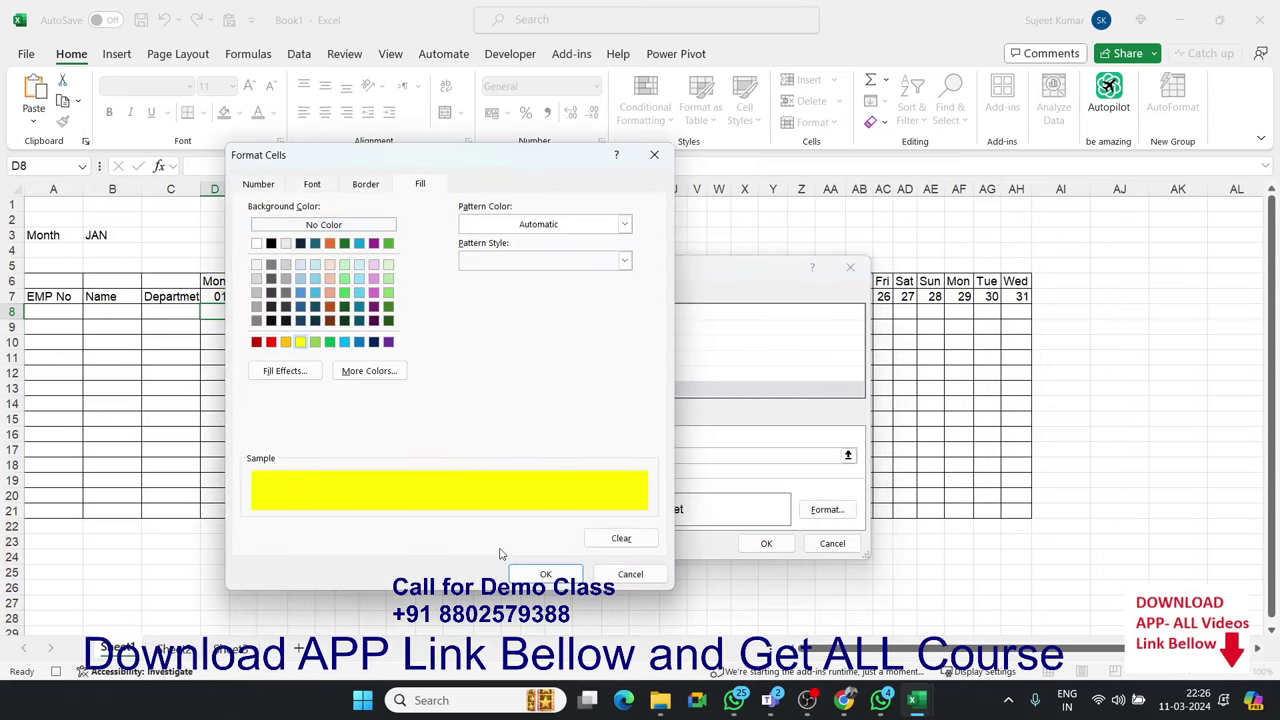
{"action": "left_click", "coordinate": [545, 574]}
{"action": "left_click", "coordinate": [762, 549]}
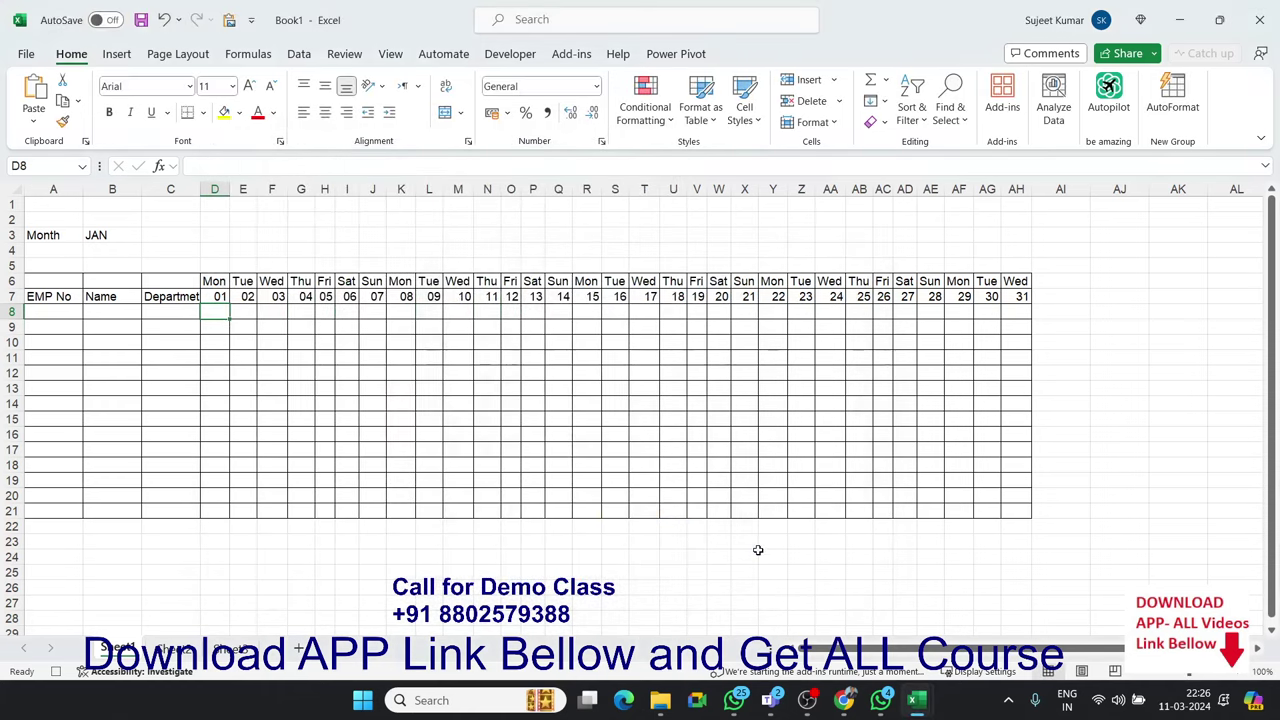
Stop the recording and clear conditional formatting rules from the entire sheet
{"action": "left_click", "coordinate": [57, 671]}
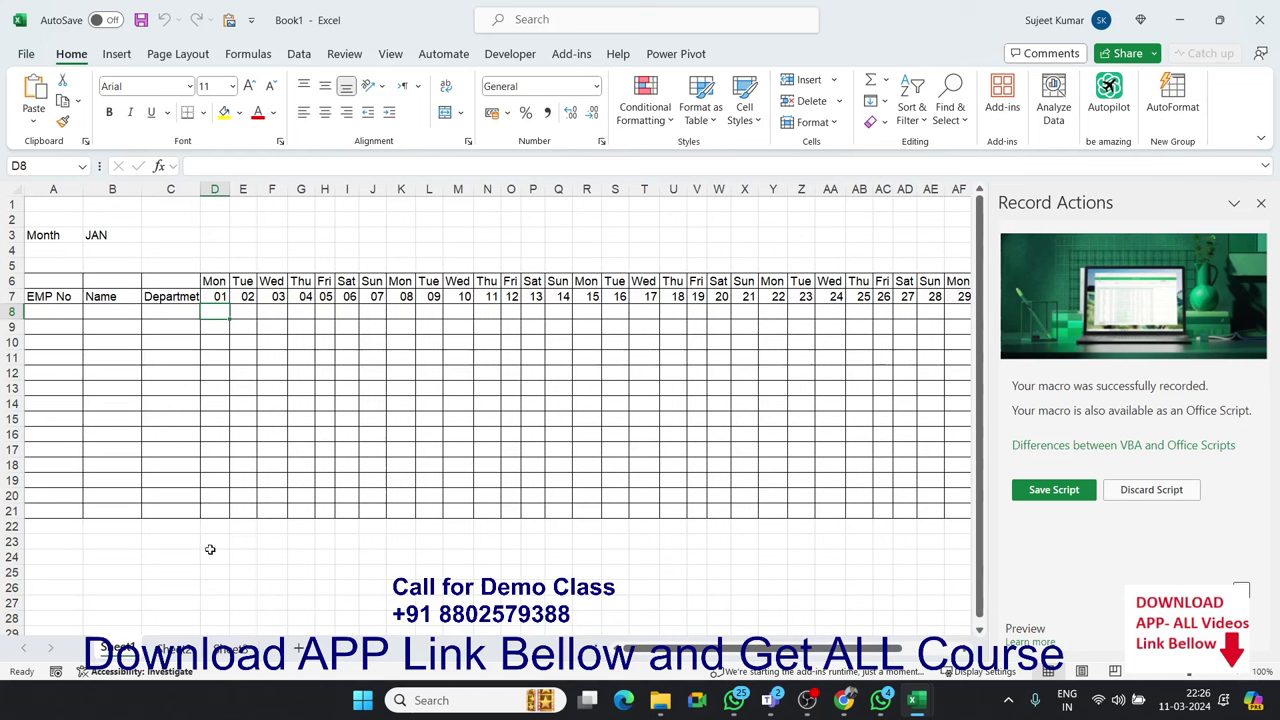
{"action": "left_click", "coordinate": [1260, 204]}
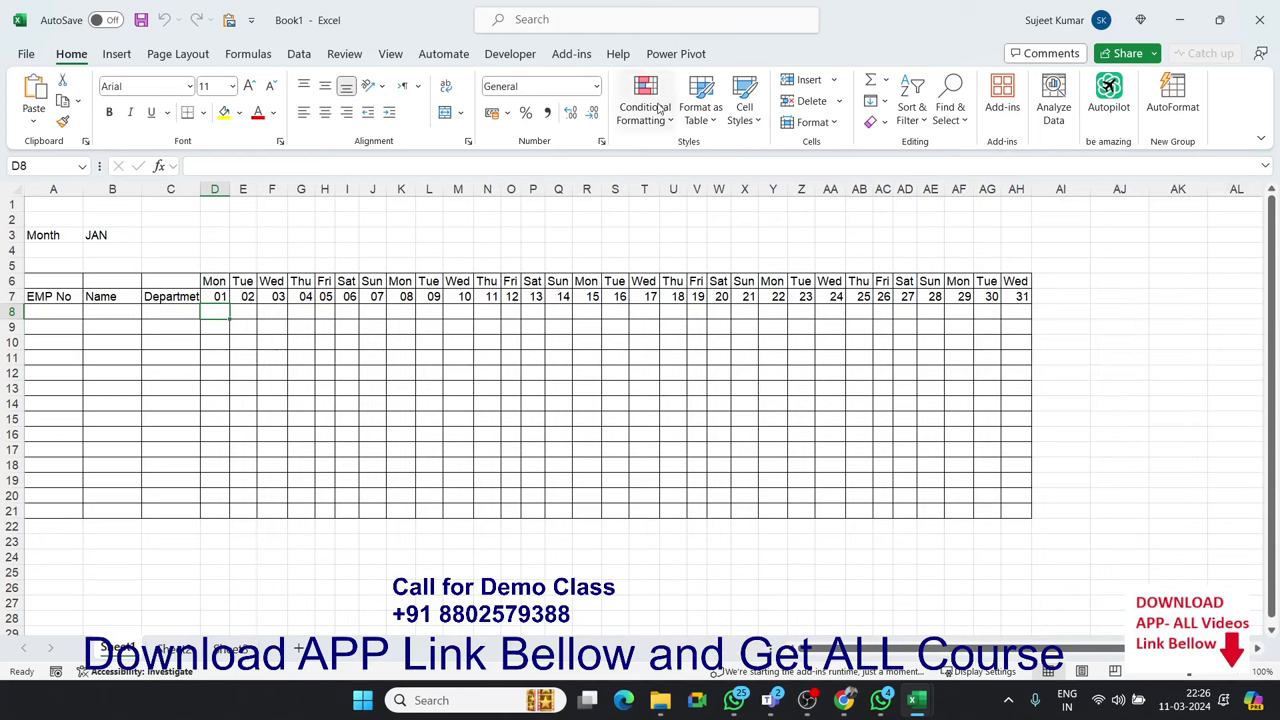
{"action": "left_click", "coordinate": [645, 105]}
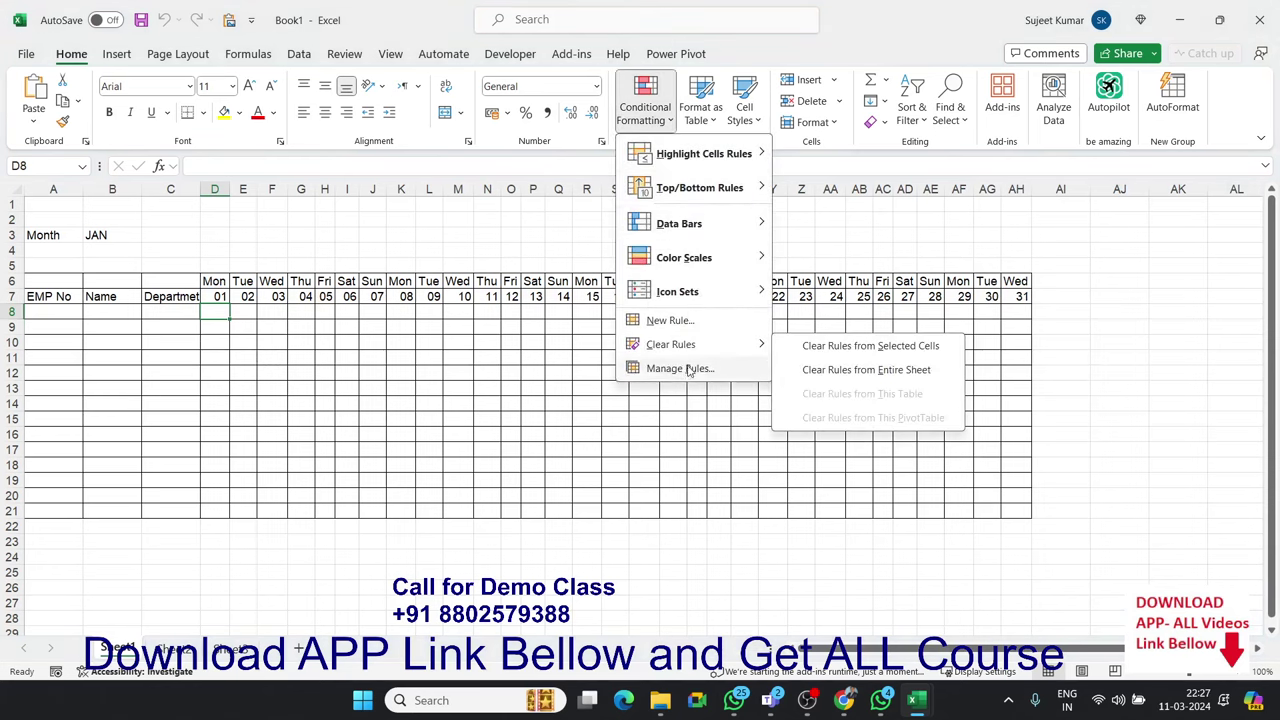
{"action": "mouse_move", "coordinate": [722, 347]}
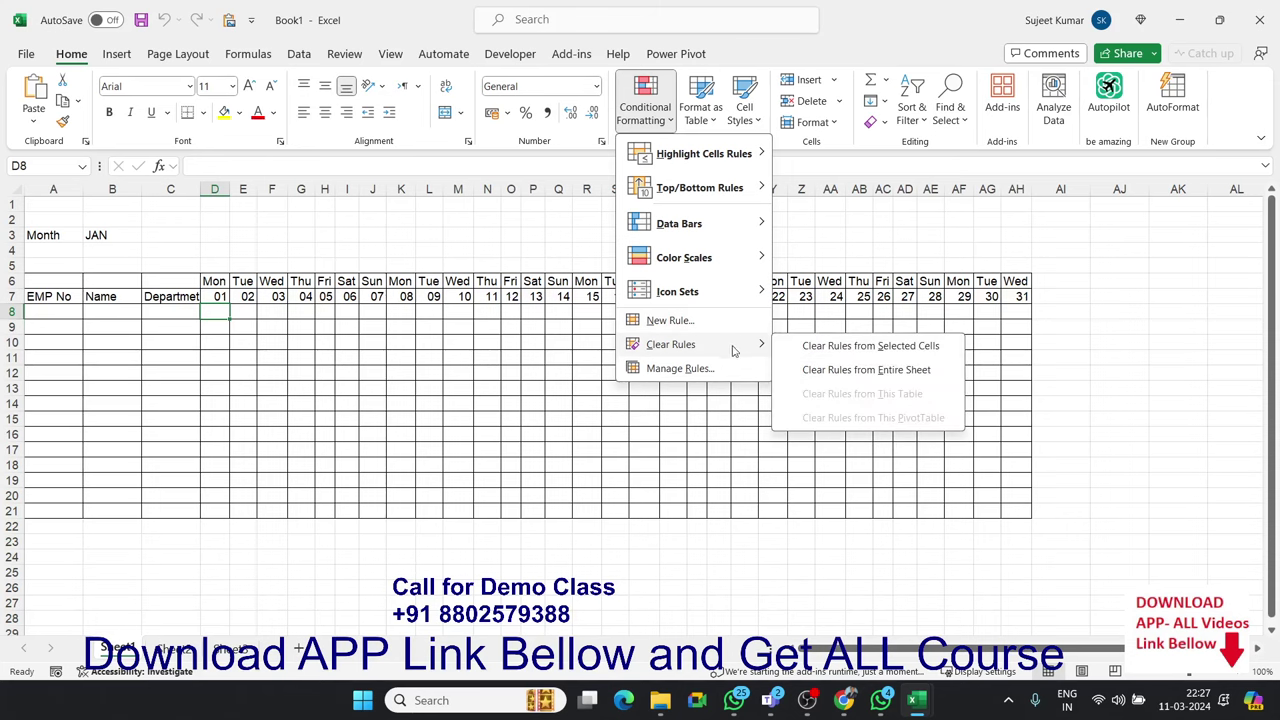
{"action": "left_click", "coordinate": [866, 370]}
{"action": "left_click", "coordinate": [509, 363]}
In Module2's recorded macro, select the FormatConditions.Add statement to copy
{"action": "key", "text": "alt+Tab"}
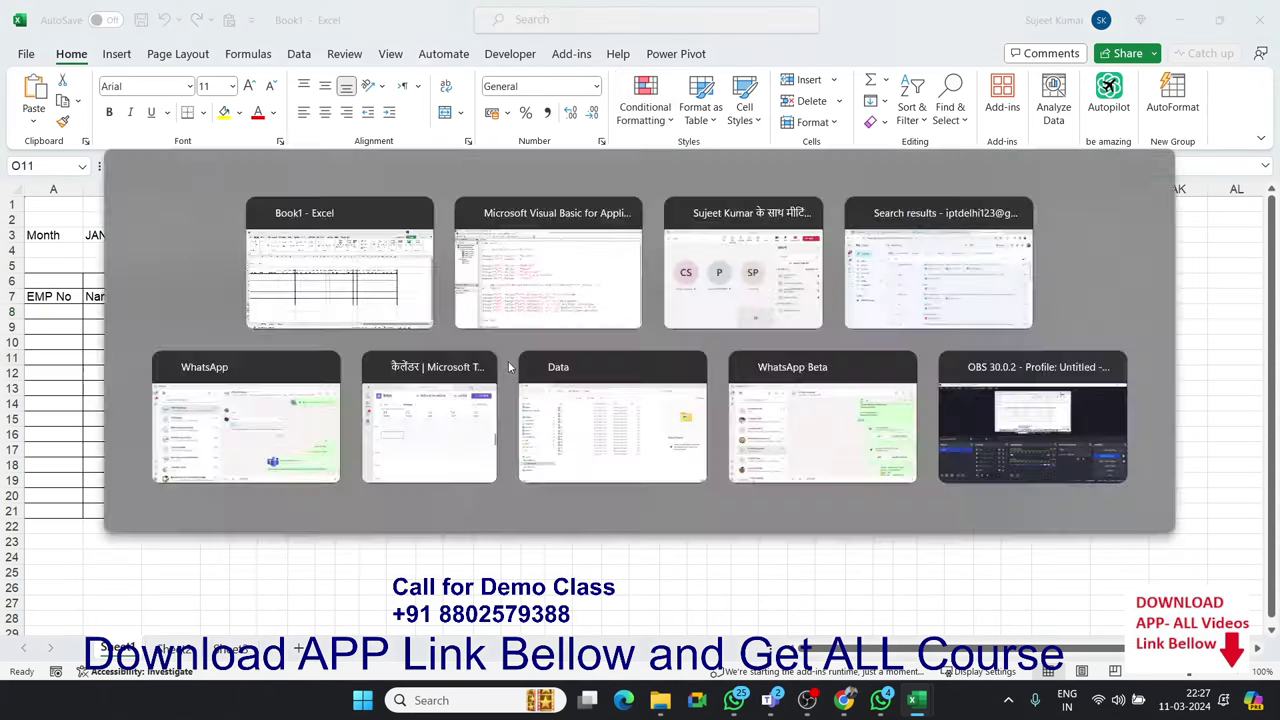
{"action": "double_click", "coordinate": [95, 232]}
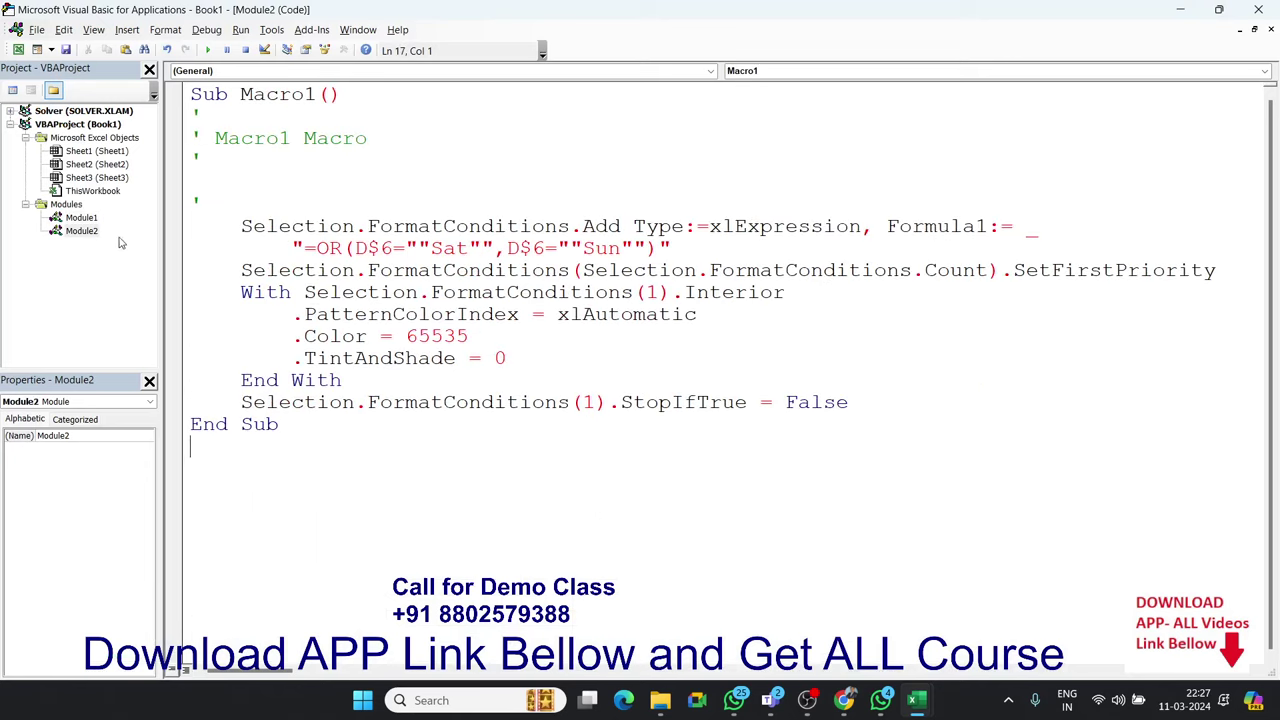
{"action": "left_click", "coordinate": [363, 226]}
{"action": "left_click_drag", "start_coordinate": [679, 248], "coordinate": [367, 226]}
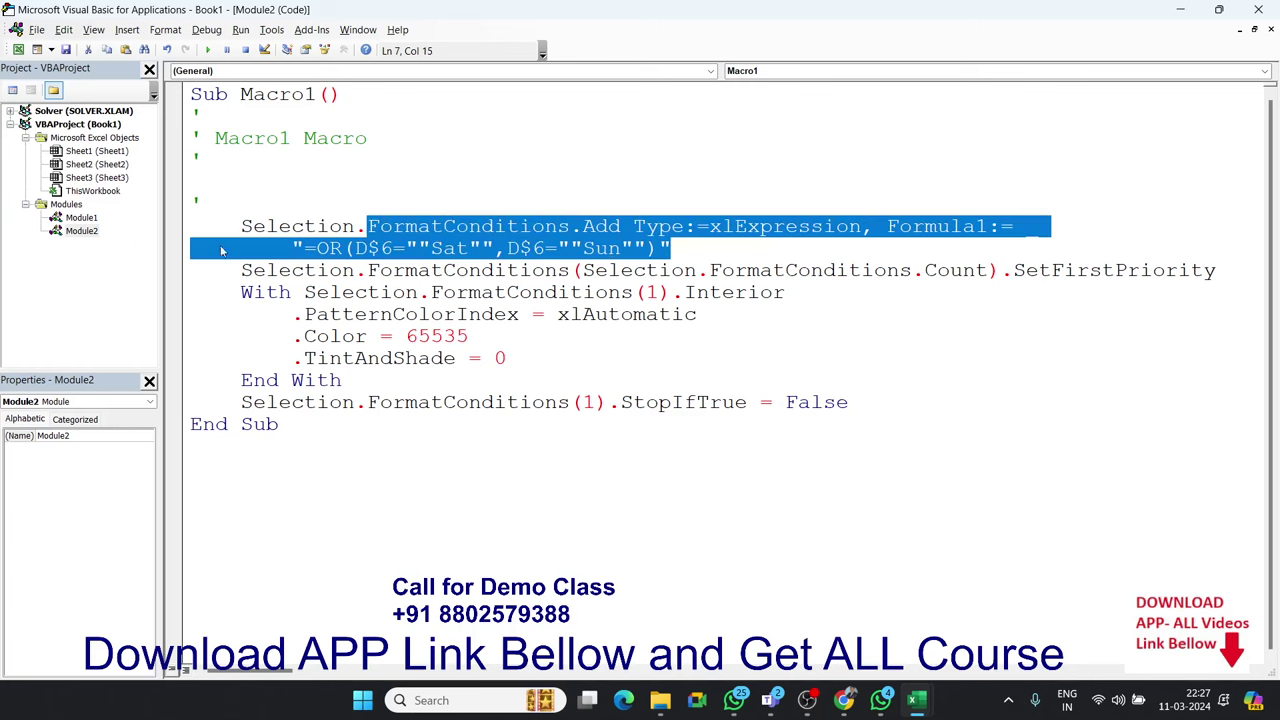
In Module1's rr macro, begin a new line before End Sub with range("
{"action": "double_click", "coordinate": [93, 219]}
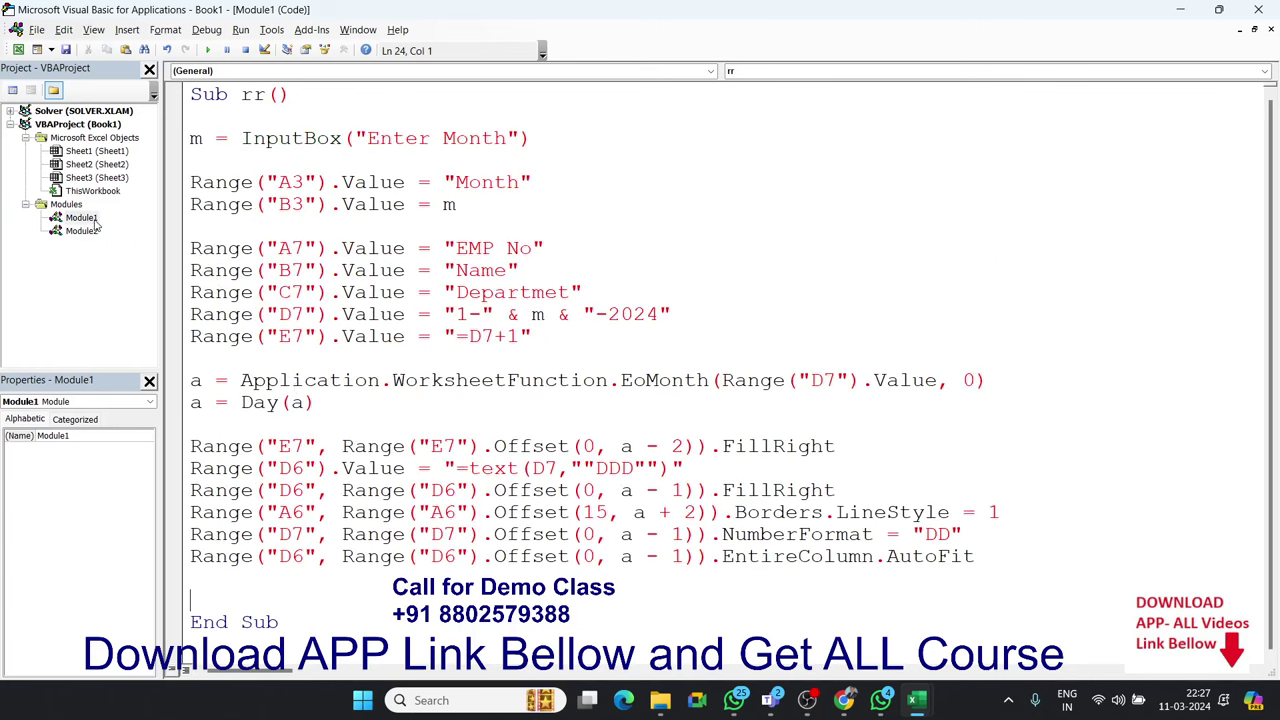
{"action": "left_click", "coordinate": [237, 578]}
{"action": "key", "text": "alt+F11"}
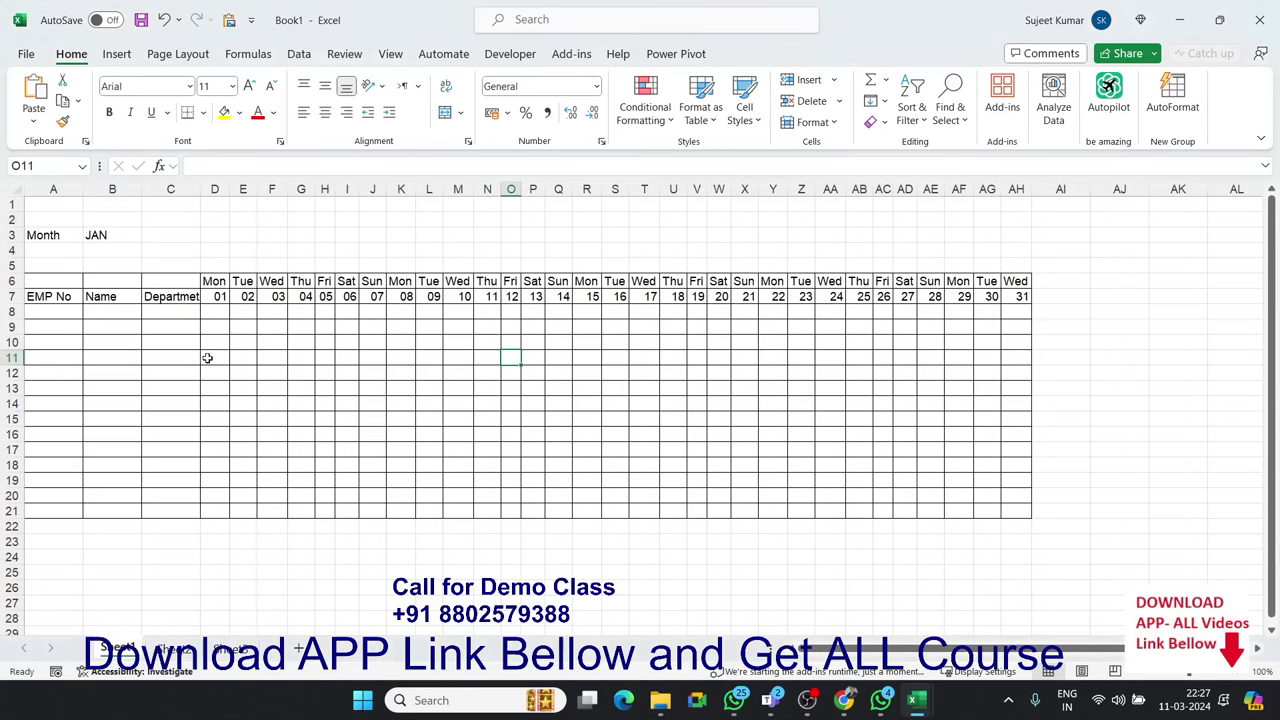
{"action": "left_click", "coordinate": [215, 314]}
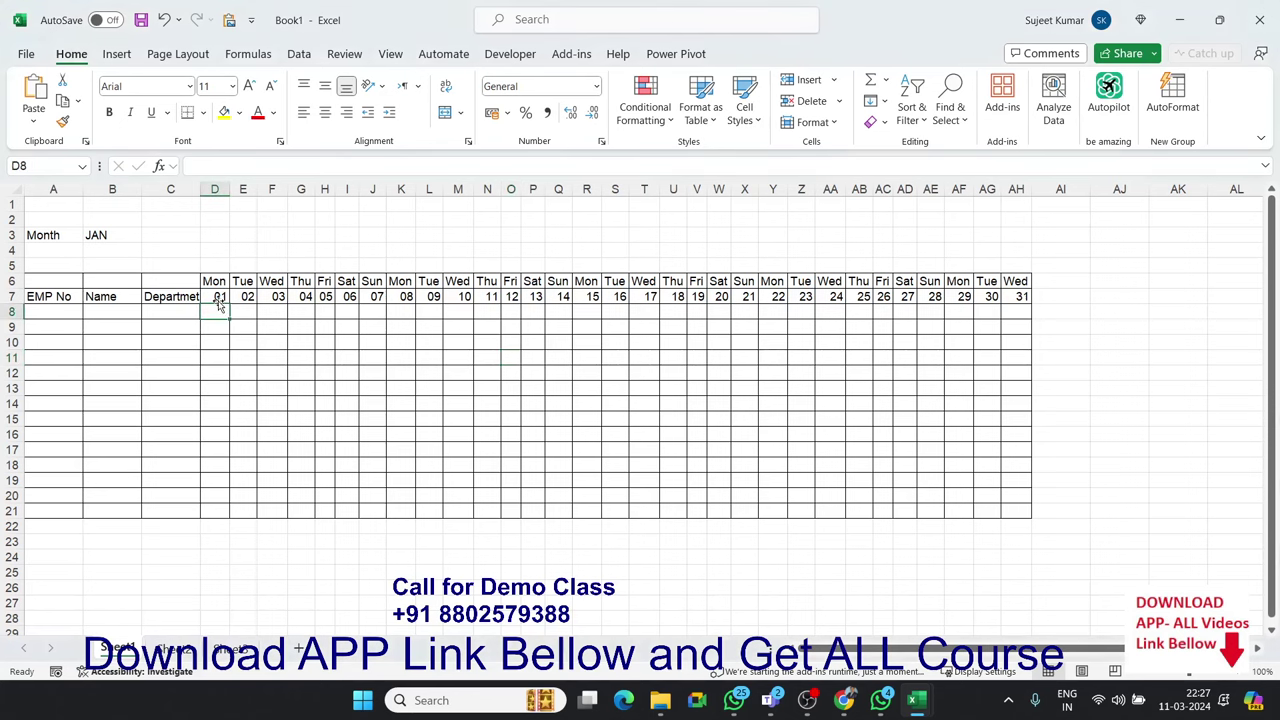
{"action": "key", "text": "alt+F11"}
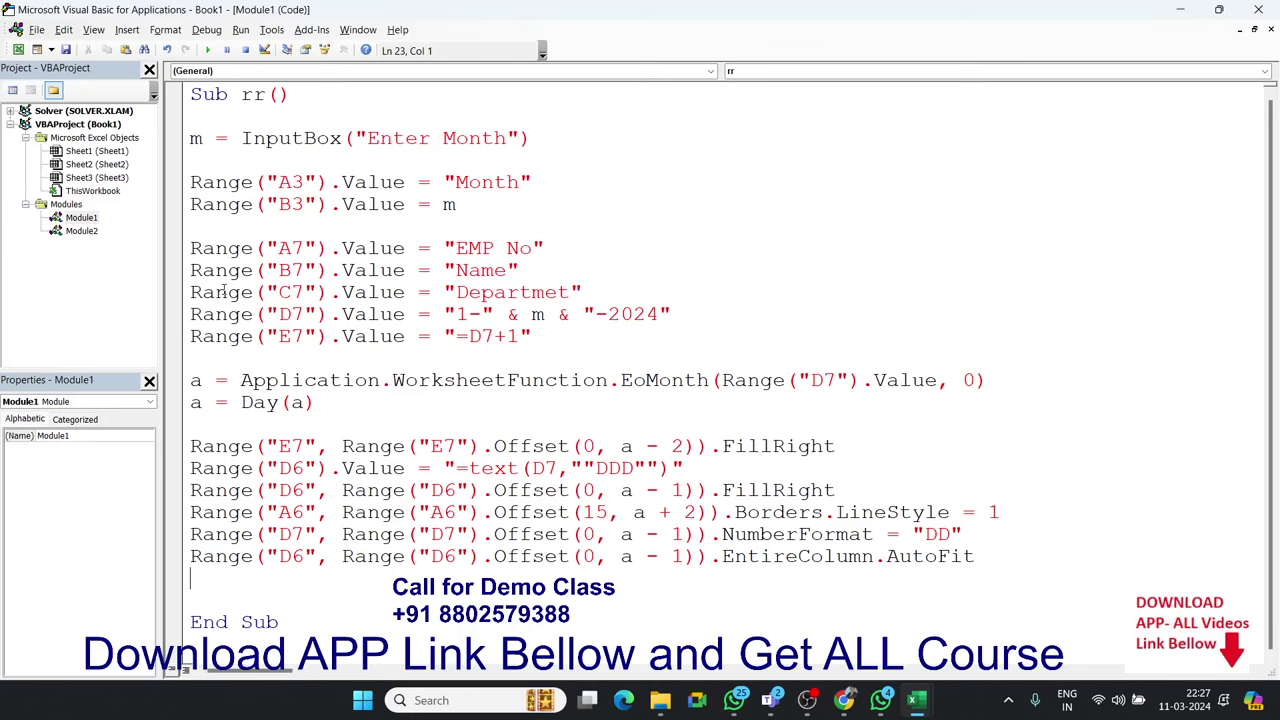
{"action": "type", "text": "range"}
{"action": "type", "text": "(\""}
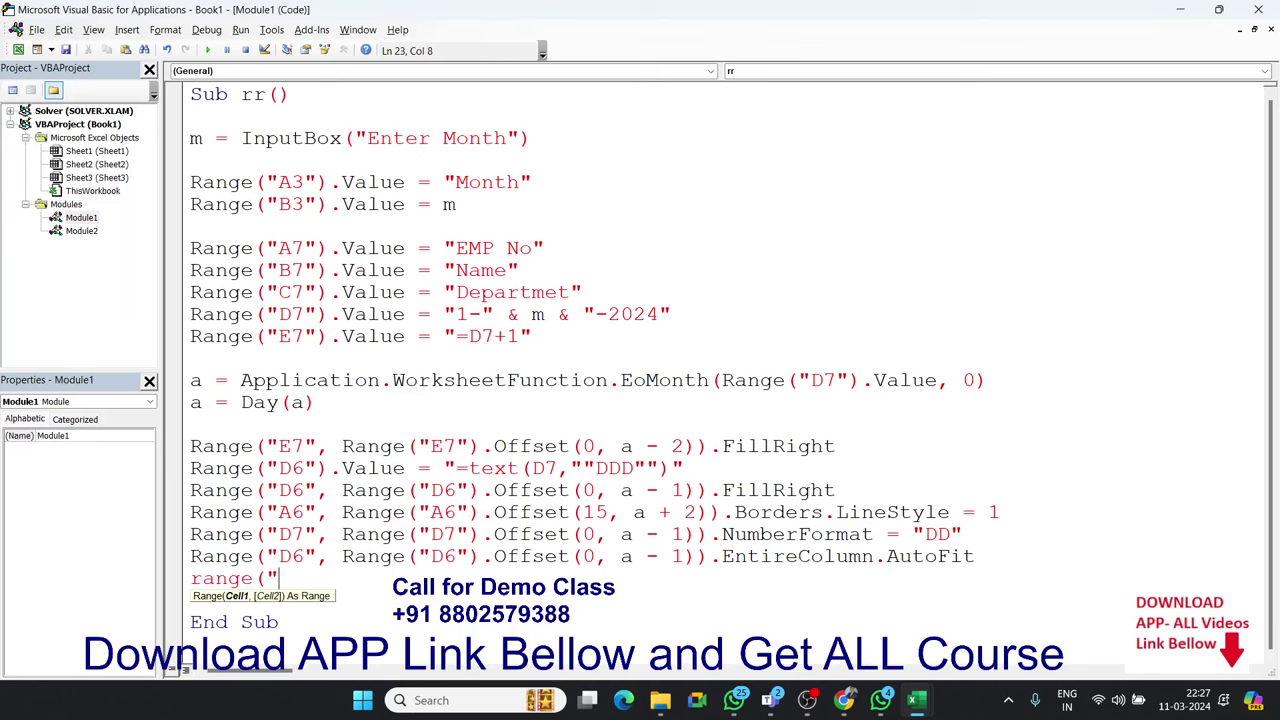
Complete it as Range("D7"). and paste the copied FormatConditions.Add statement after it
{"action": "key", "text": "alt+F11"}
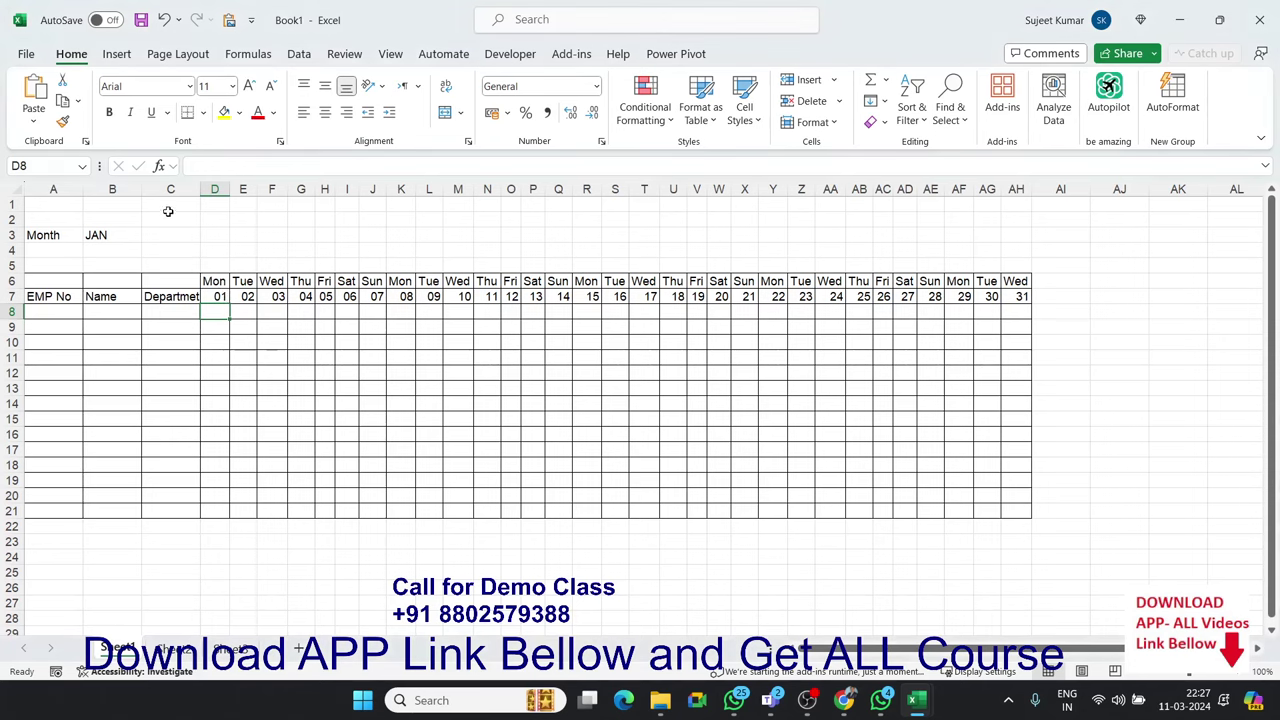
{"action": "left_click", "coordinate": [220, 296]}
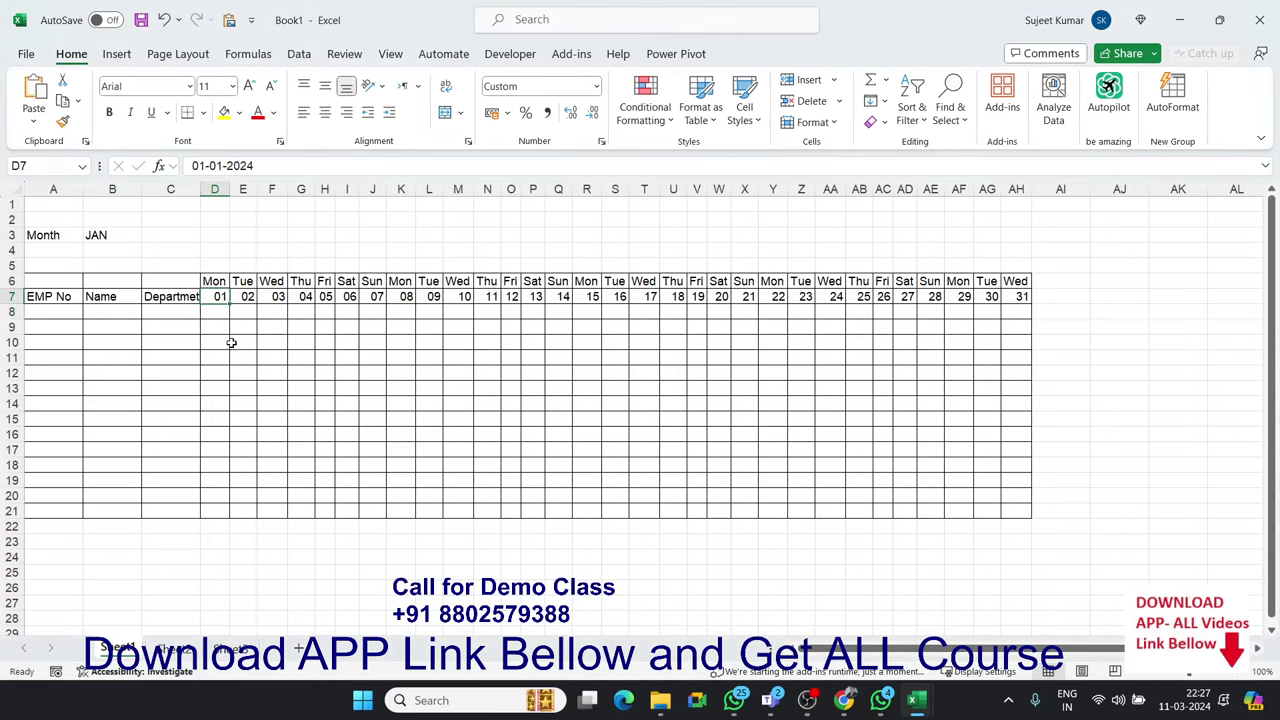
{"action": "key", "text": "alt+F11"}
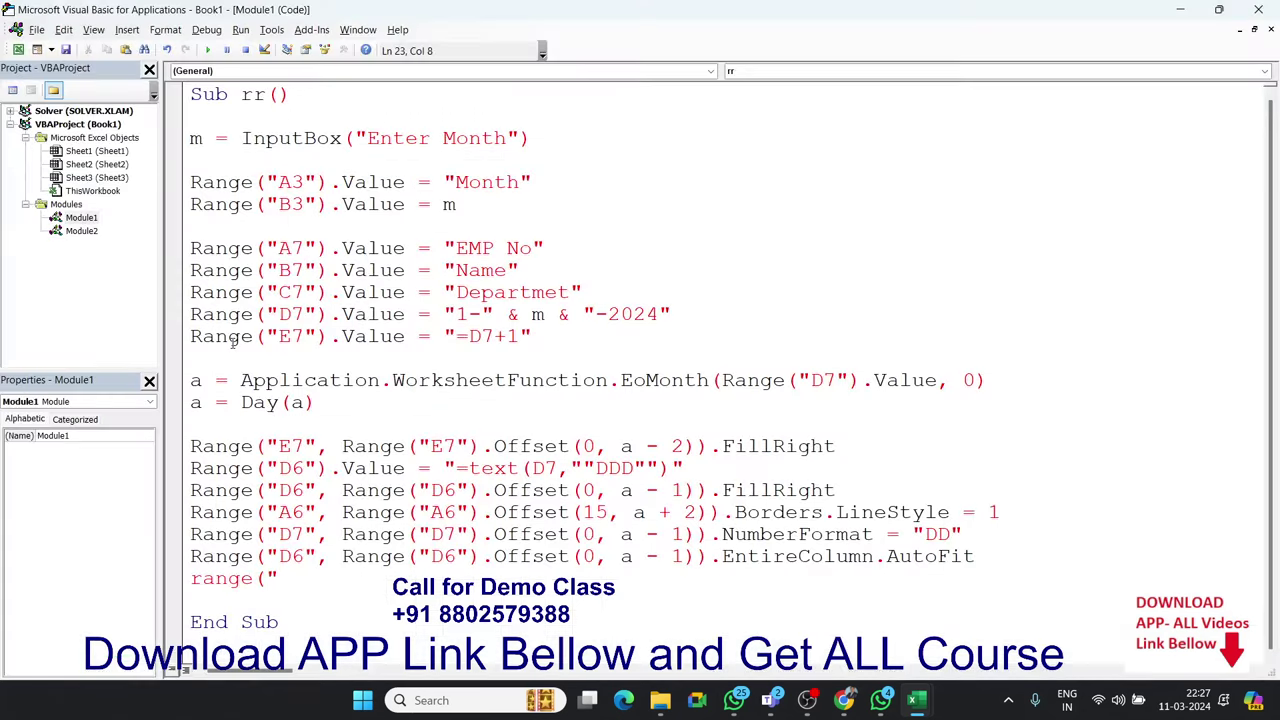
{"action": "type", "text": "D7"}
{"action": "type", "text": "\""}
{"action": "type", "text": ")."}
{"action": "type", "text": "FormatConditions.Add Type:=xlExpression, Formula1:= _         \"=OR(D$6=\"\"Sat\"\",D$6=\"\"Sun\"\")\""}
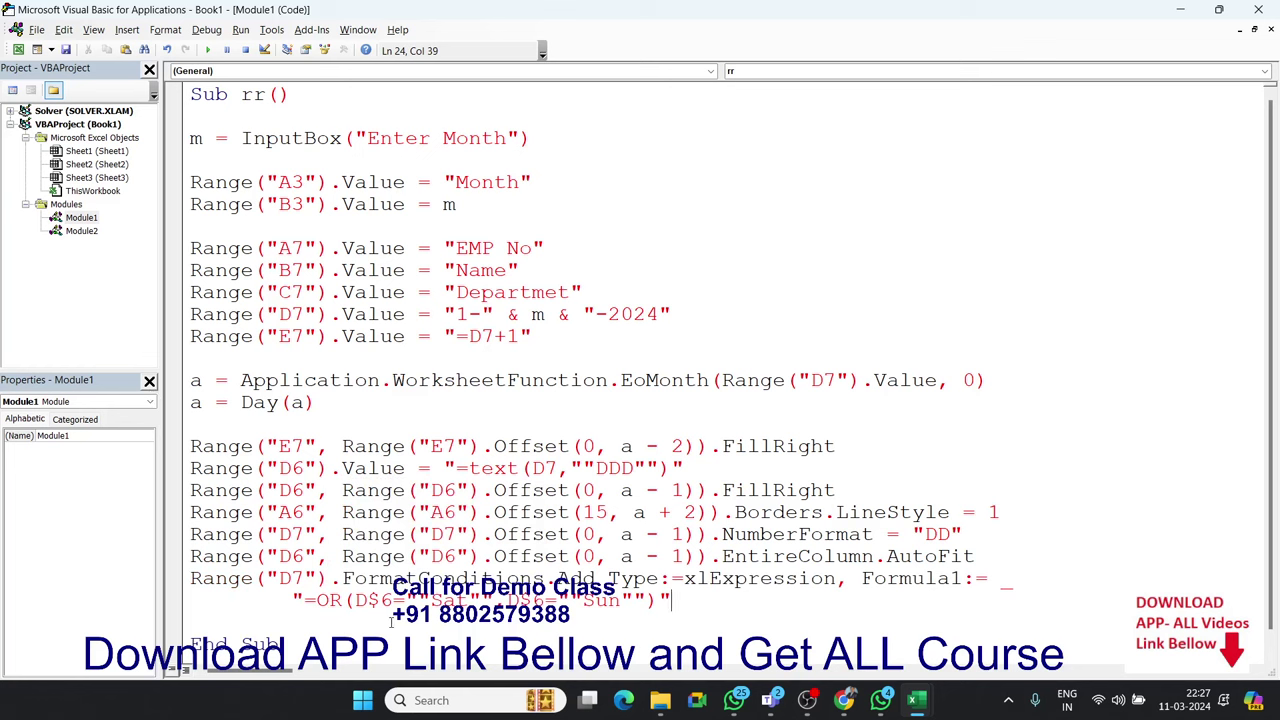
{"action": "left_click", "coordinate": [292, 620]}
{"action": "key", "text": "alt+F11"}
{"action": "key", "text": "alt+Tab"}
In Module2, select the recorded FormatConditions(1).Interior block through .Color = 65535 to copy
{"action": "double_click", "coordinate": [96, 232]}
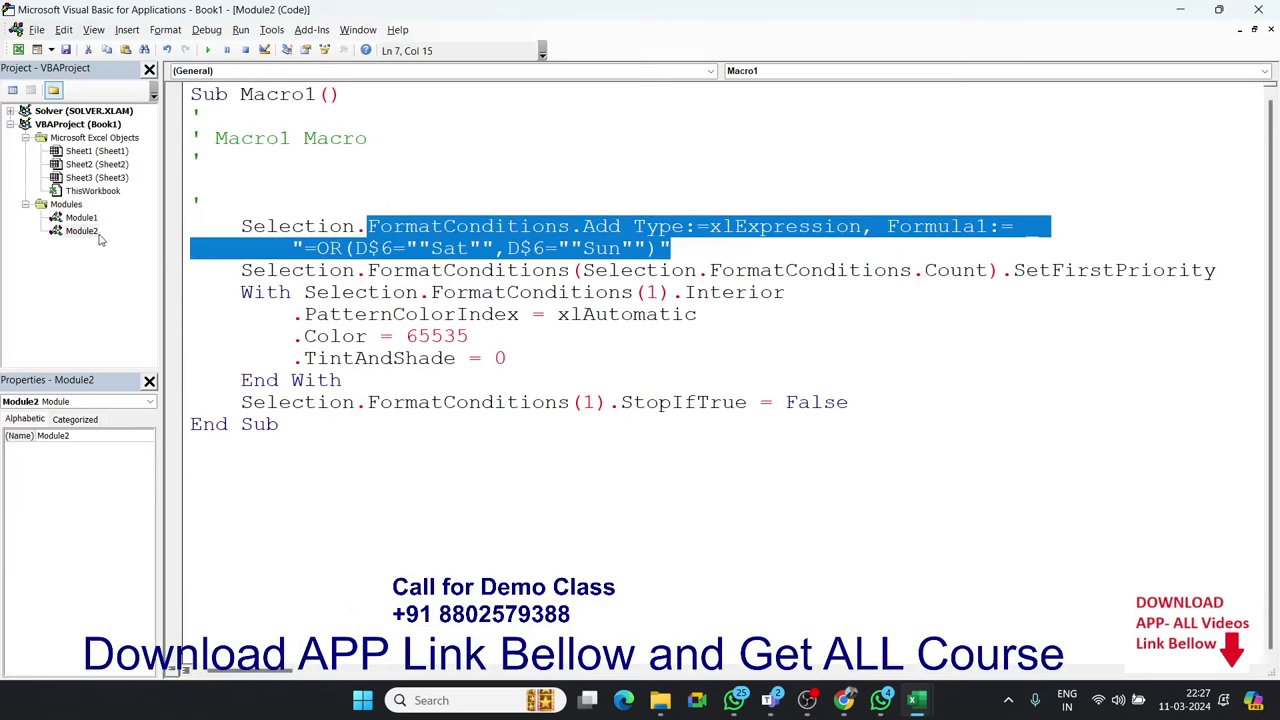
{"action": "left_click", "coordinate": [318, 312]}
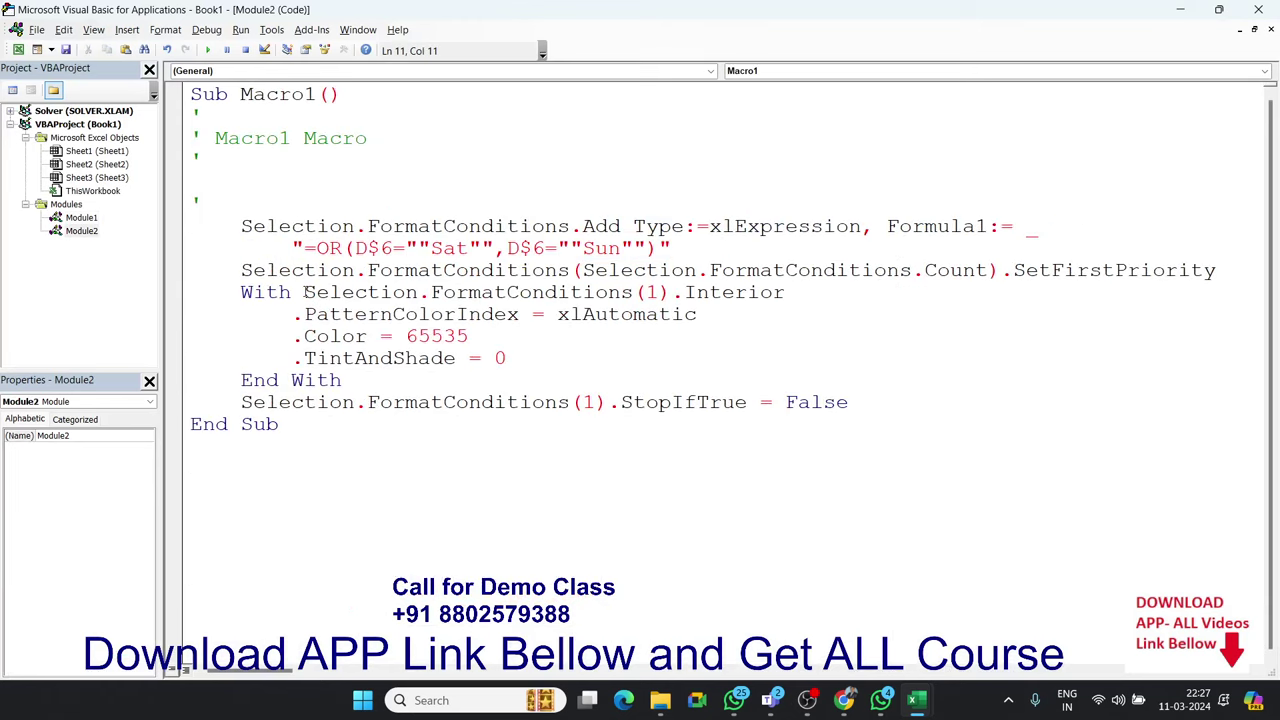
{"action": "double_click", "coordinate": [355, 292]}
{"action": "left_click_drag", "start_coordinate": [431, 292], "coordinate": [785, 292]}
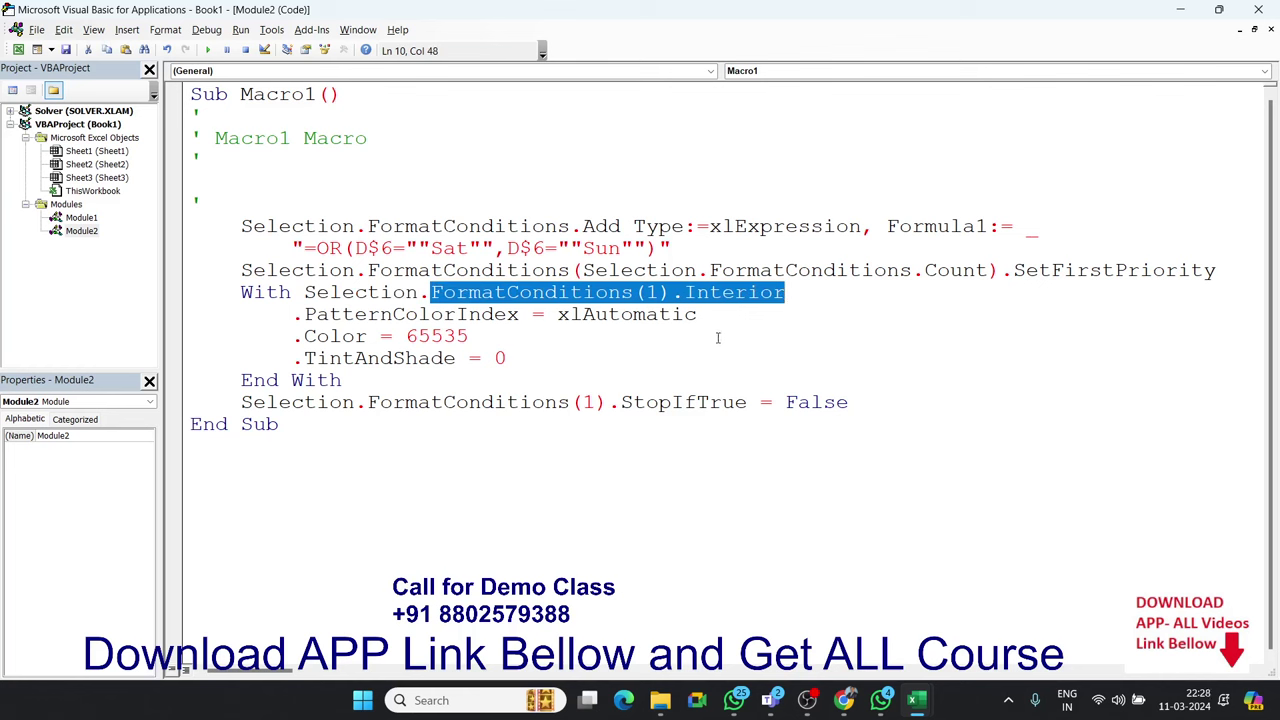
{"action": "left_click", "coordinate": [476, 336], "text": "shift"}
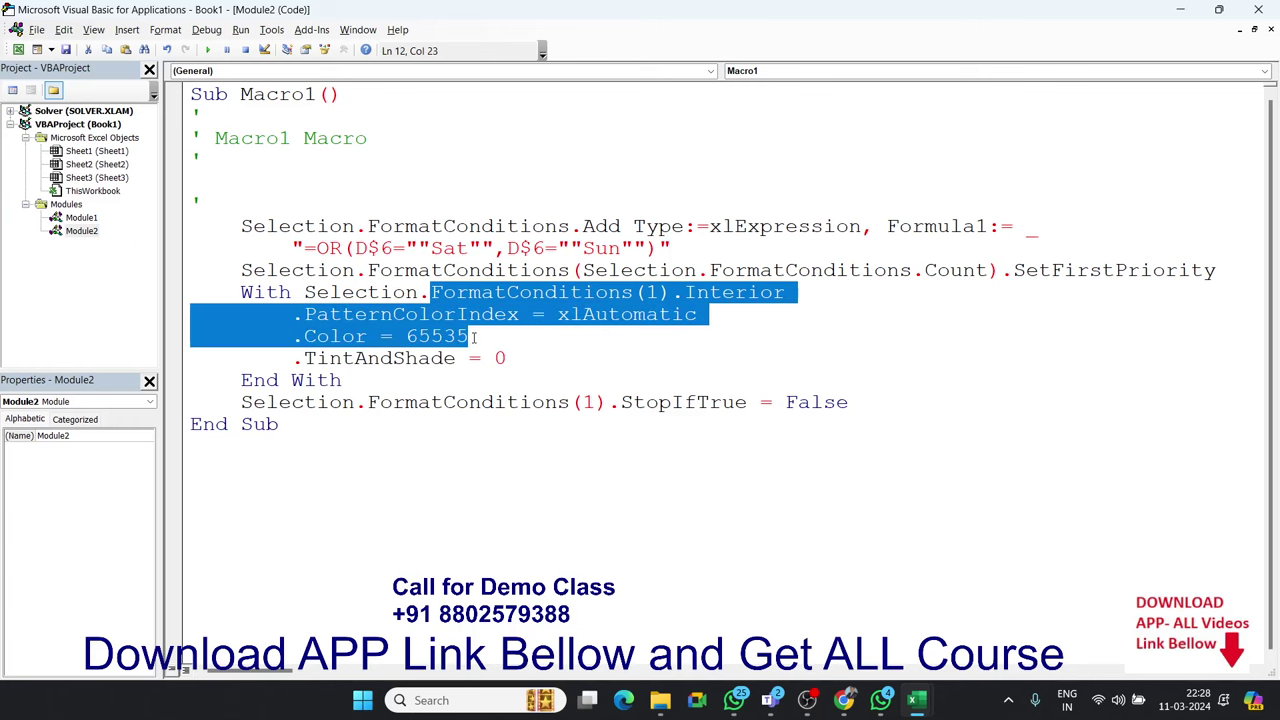
{"action": "left_click", "coordinate": [460, 358]}
{"action": "left_click_drag", "start_coordinate": [344, 402], "coordinate": [241, 292]}
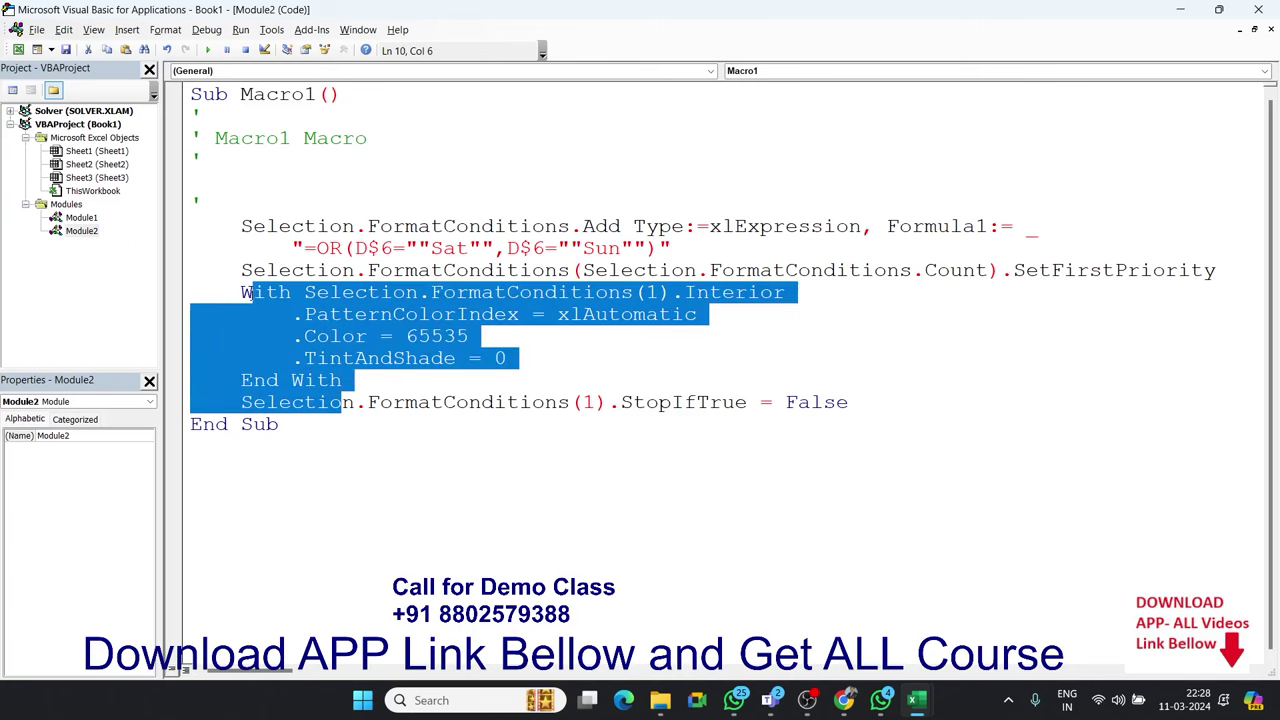
Paste the Interior block below the weekend rule in rr and delete its With keyword
{"action": "double_click", "coordinate": [81, 217]}
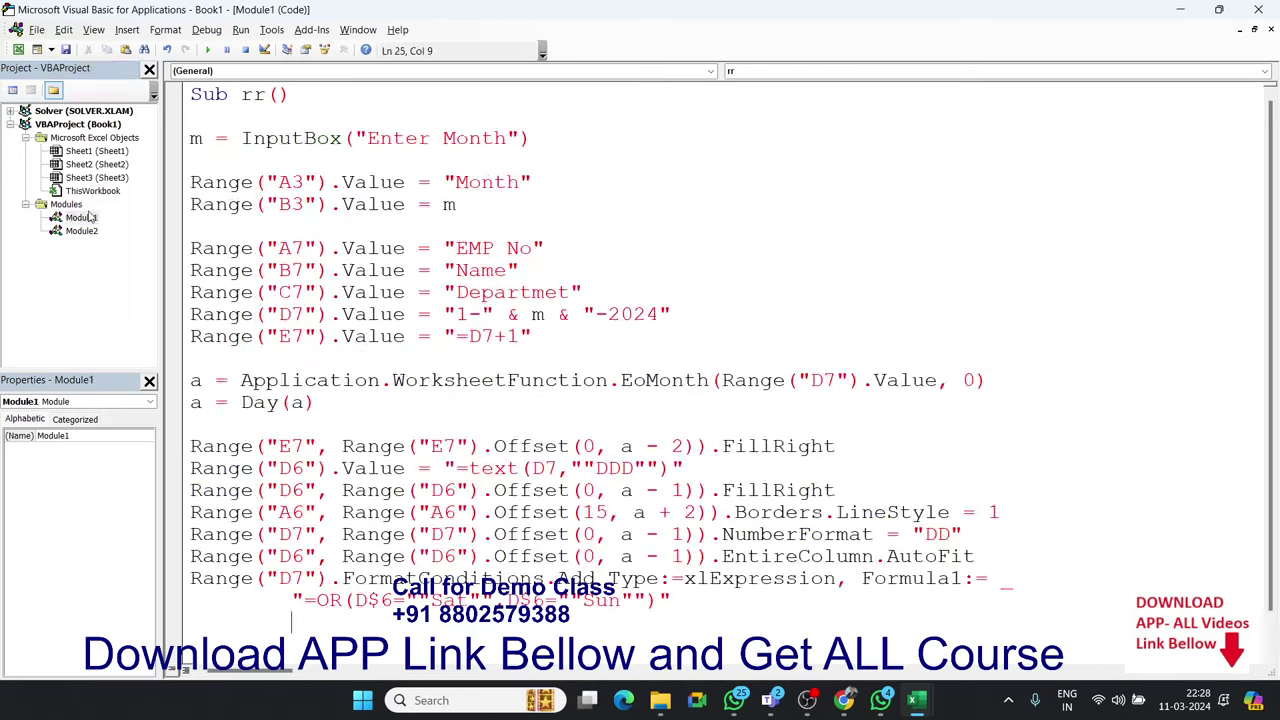
{"action": "scroll", "coordinate": [236, 572], "scroll_direction": "down", "scroll_amount": 1}
{"action": "left_click", "coordinate": [214, 578]}
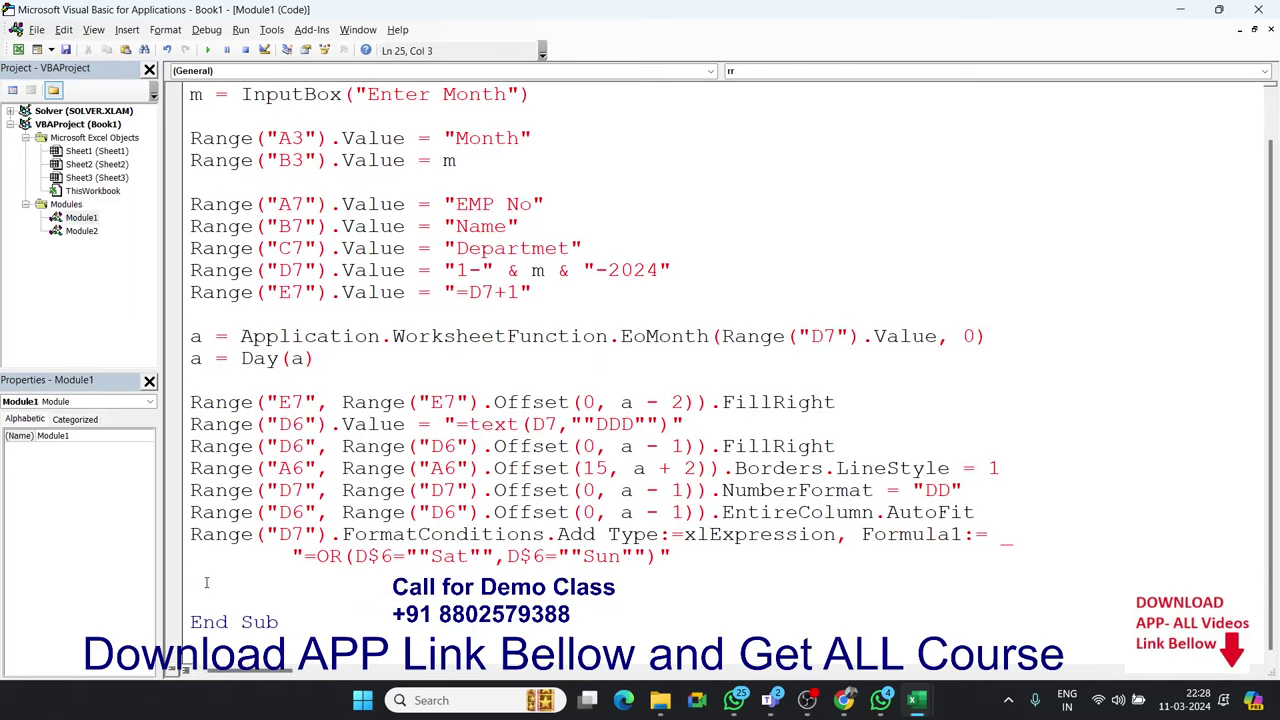
{"action": "key", "text": "ctrl+v"}
{"action": "double_click", "coordinate": [266, 534]}
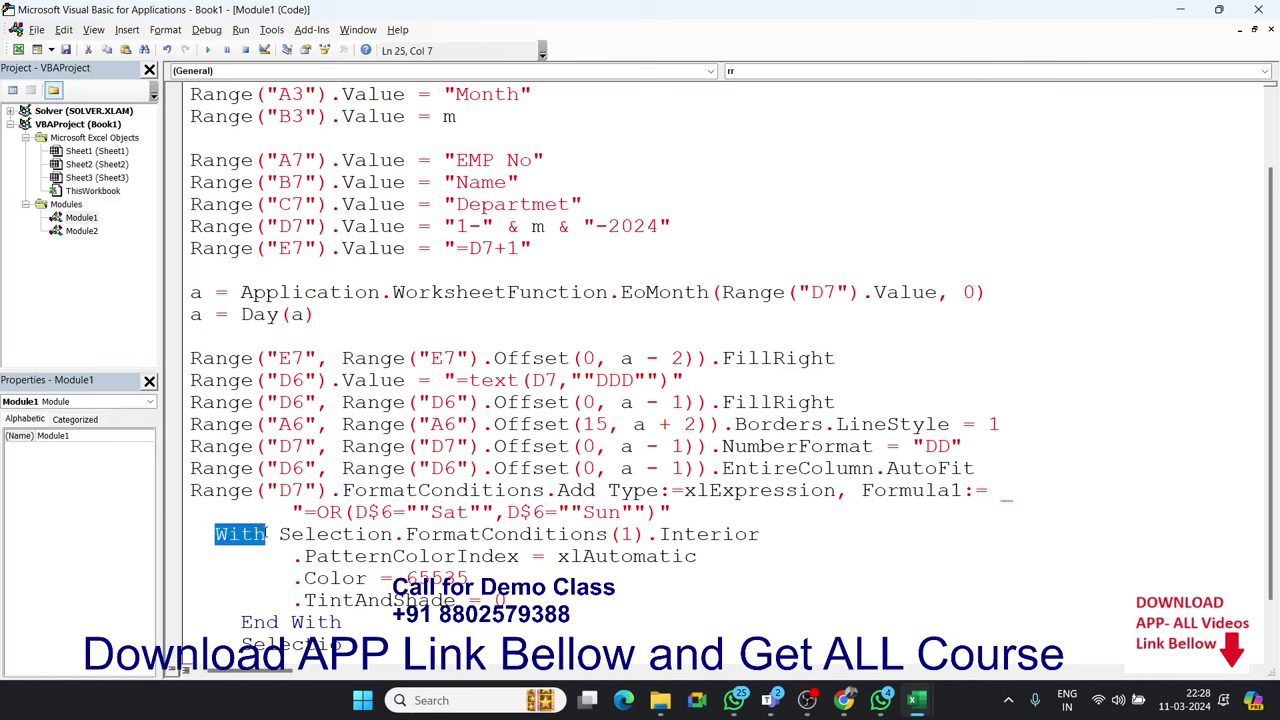
{"action": "key", "text": "Delete"}
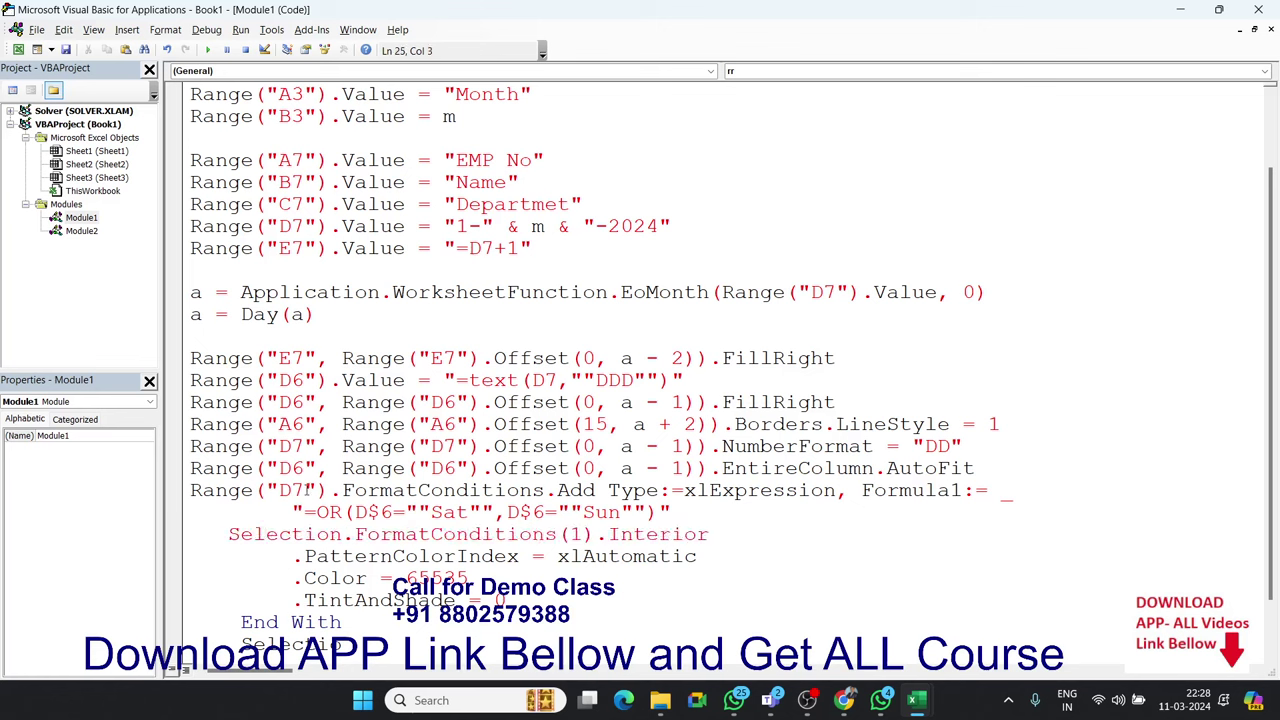
Select the Range("D7") reference on the rule line for reuse
{"action": "left_click", "coordinate": [191, 485]}
{"action": "left_click_drag", "start_coordinate": [343, 534], "coordinate": [241, 534]}
{"action": "double_click", "coordinate": [323, 491]}
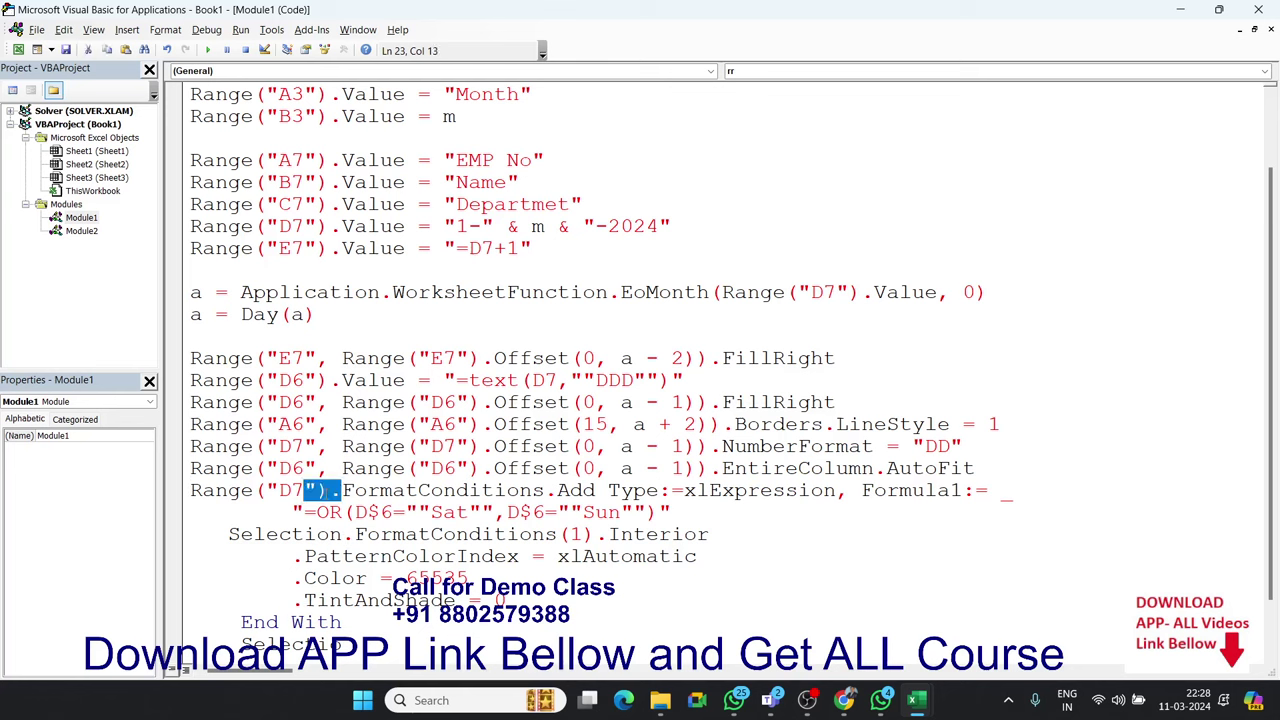
{"action": "left_click_drag", "start_coordinate": [323, 491], "coordinate": [192, 490]}
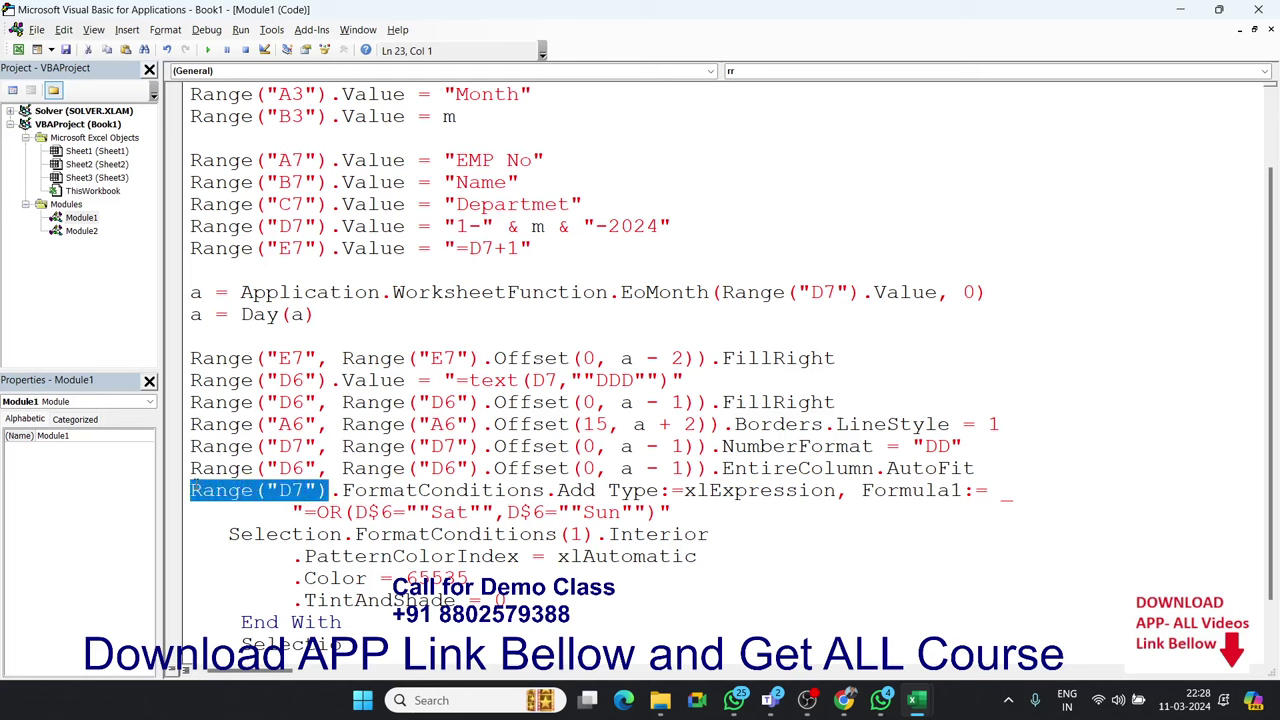
Replace Selection with Range("D7") and delete the PatternColorIndex, TintAndShade and End With lines
{"action": "left_click_drag", "start_coordinate": [342, 534], "coordinate": [228, 534]}
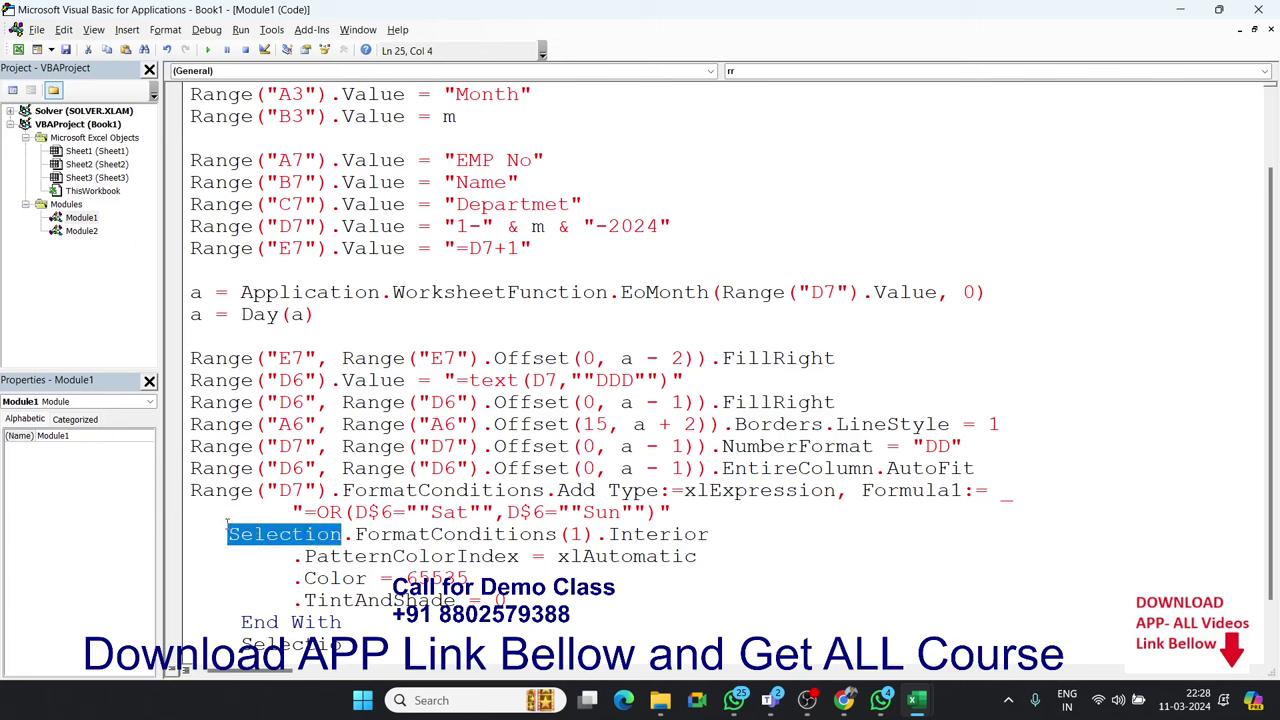
{"action": "type", "text": "Range(\"D7\")"}
{"action": "left_click", "coordinate": [266, 556]}
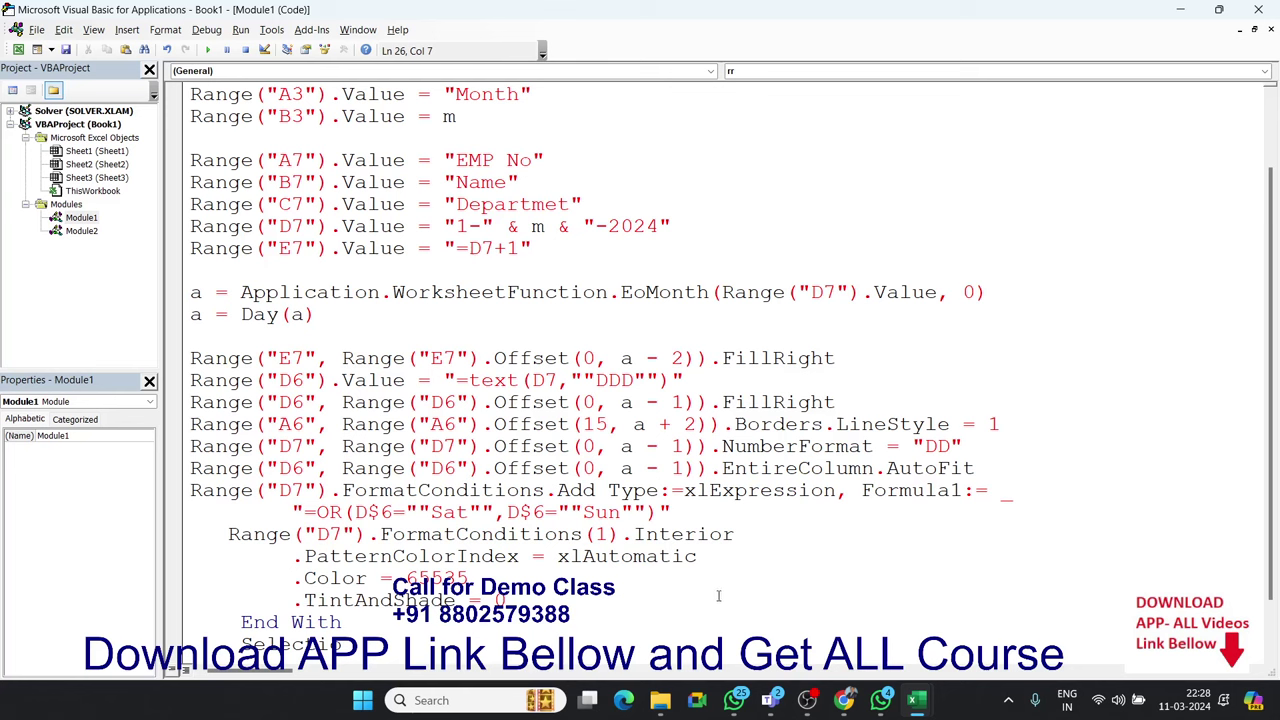
{"action": "left_click_drag", "start_coordinate": [698, 557], "coordinate": [292, 556]}
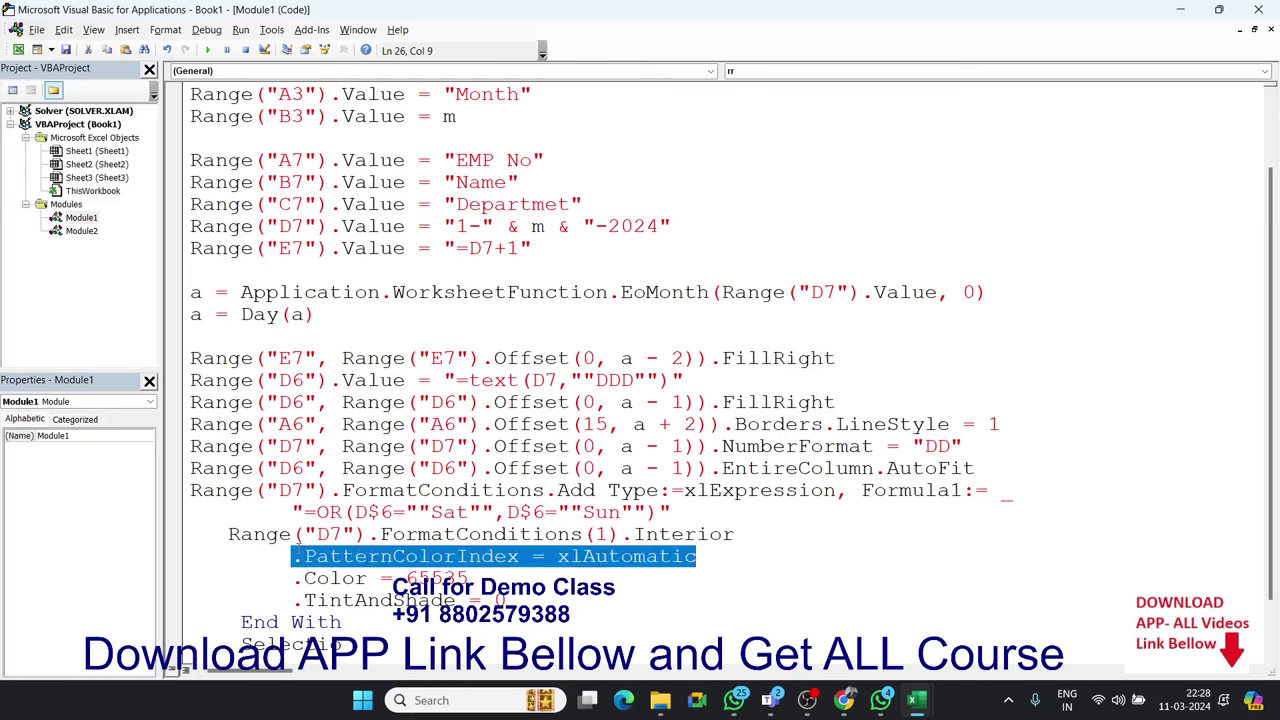
{"action": "key", "text": "Delete"}
{"action": "left_click_drag", "start_coordinate": [506, 600], "coordinate": [292, 600]}
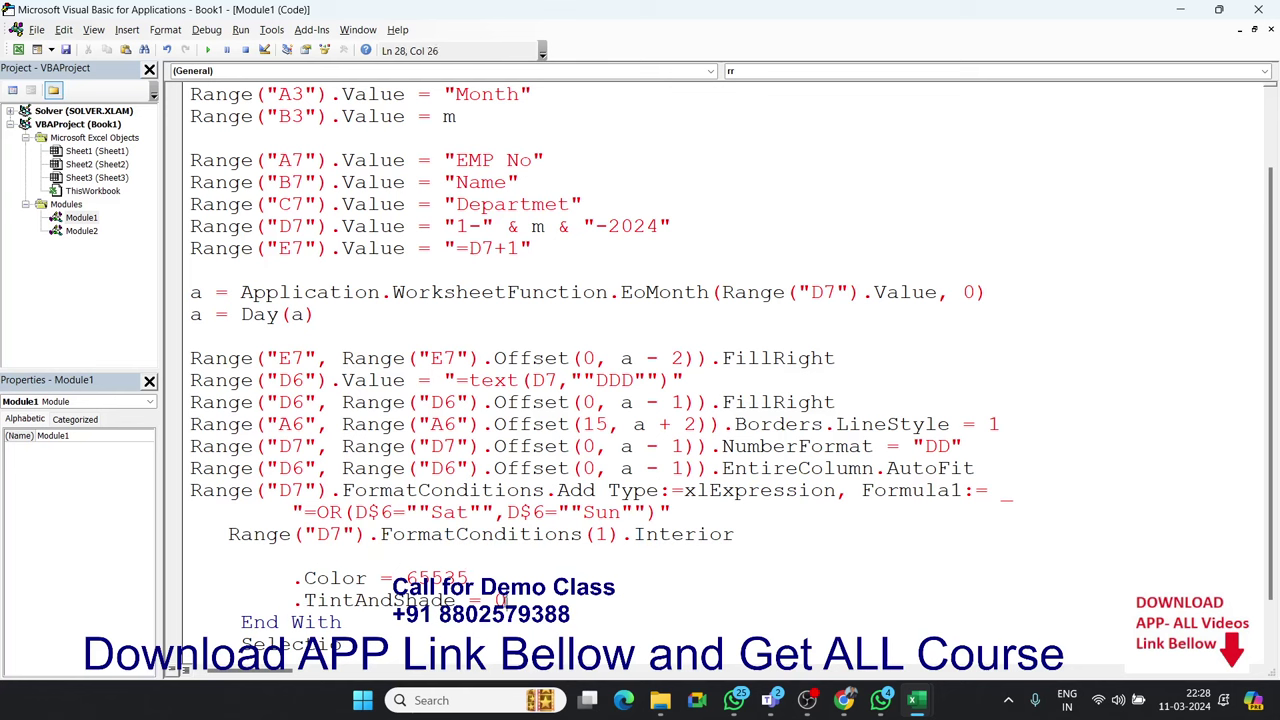
{"action": "key", "text": "Delete"}
{"action": "left_click_drag", "start_coordinate": [365, 625], "coordinate": [225, 606]}
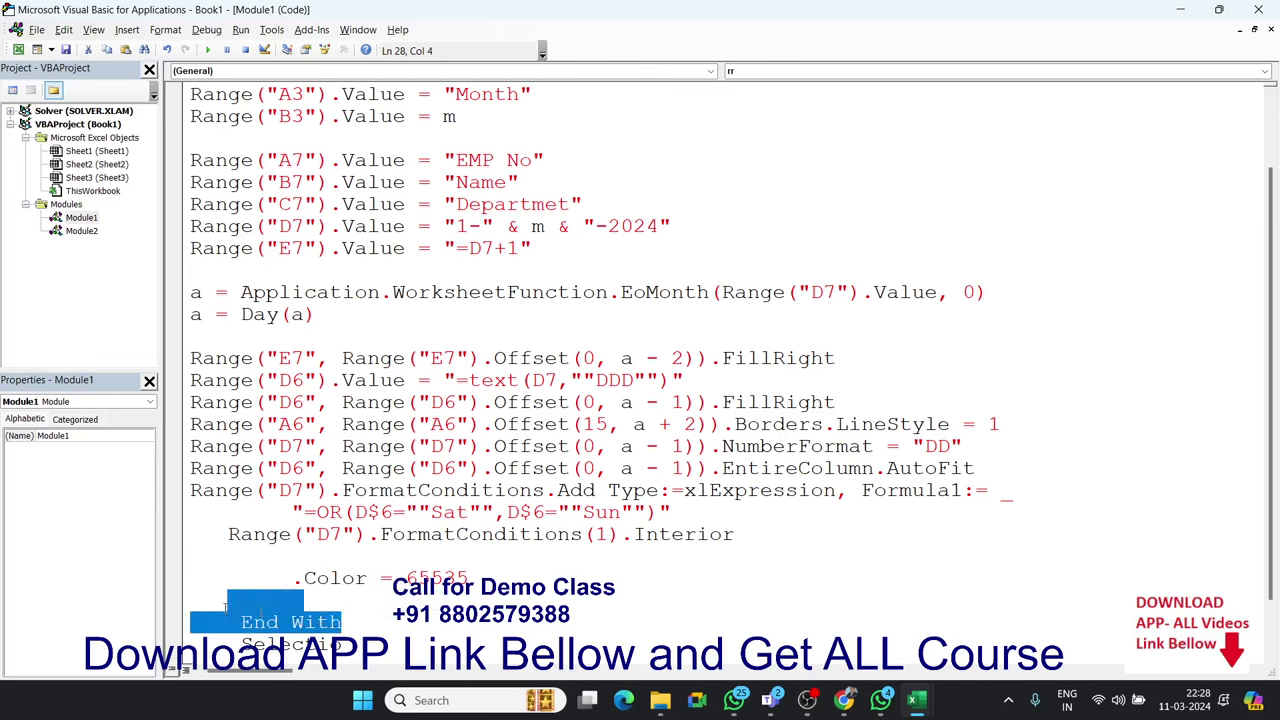
{"action": "key", "text": "Delete"}
{"action": "key", "text": "Delete"}
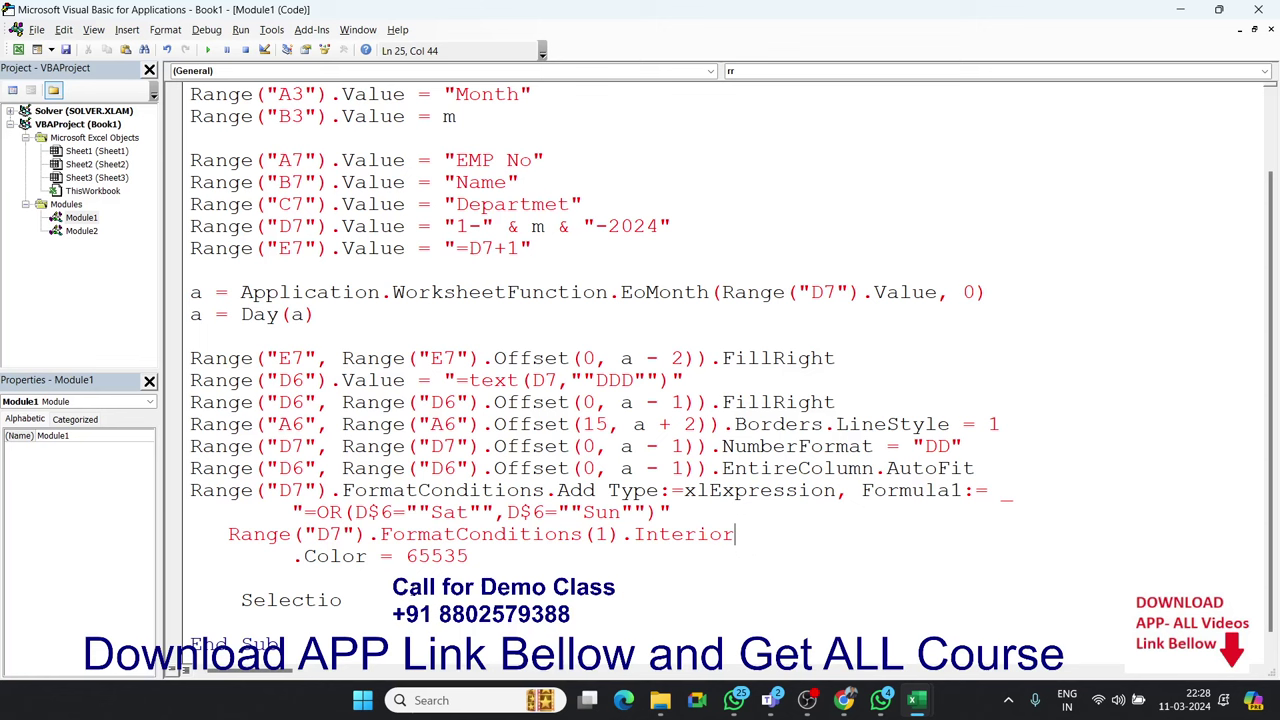
Join .Color onto the line as Range("D7").FormatConditions(1).Interior.Color = 65535 and remove the leftover fragment
{"action": "left_click", "coordinate": [290, 557]}
{"action": "key", "text": "BackSpace"}
{"action": "key", "text": "BackSpace"}
{"action": "key", "text": "BackSpace"}
{"action": "key", "text": "BackSpace"}
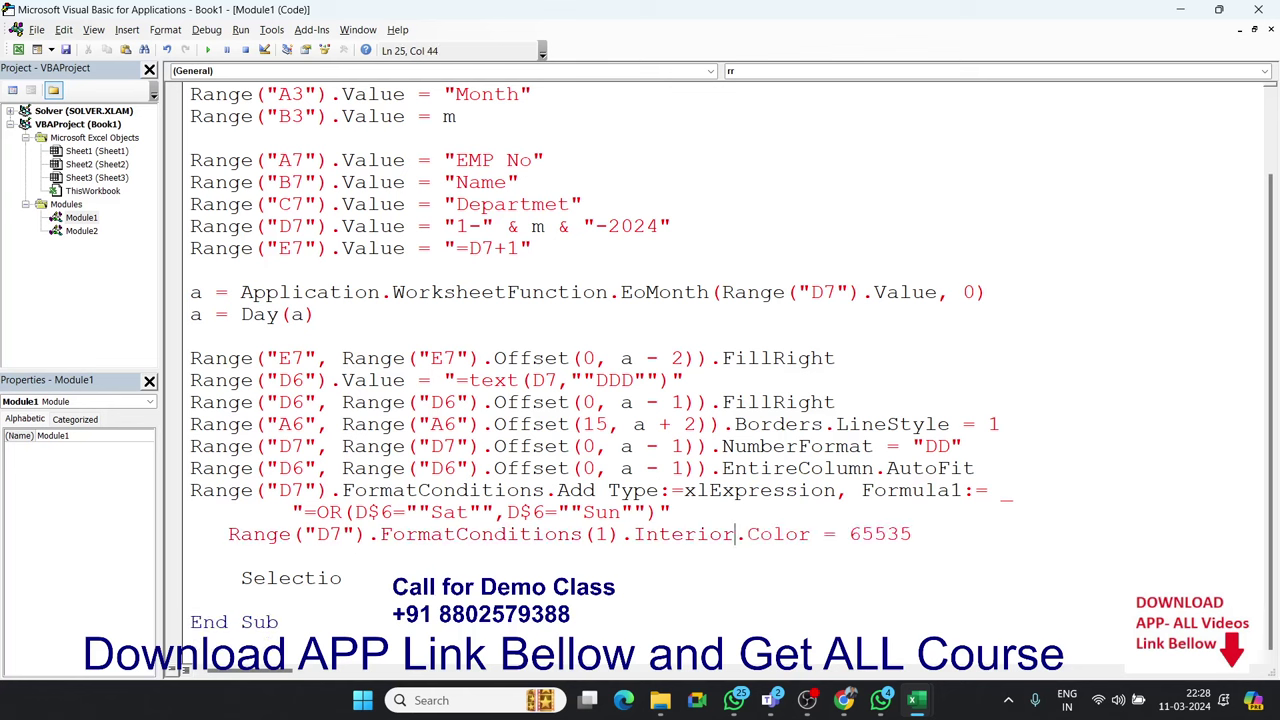
{"action": "left_click", "coordinate": [621, 621]}
{"action": "left_click_drag", "start_coordinate": [368, 580], "coordinate": [240, 578]}
{"action": "key", "text": "Delete"}
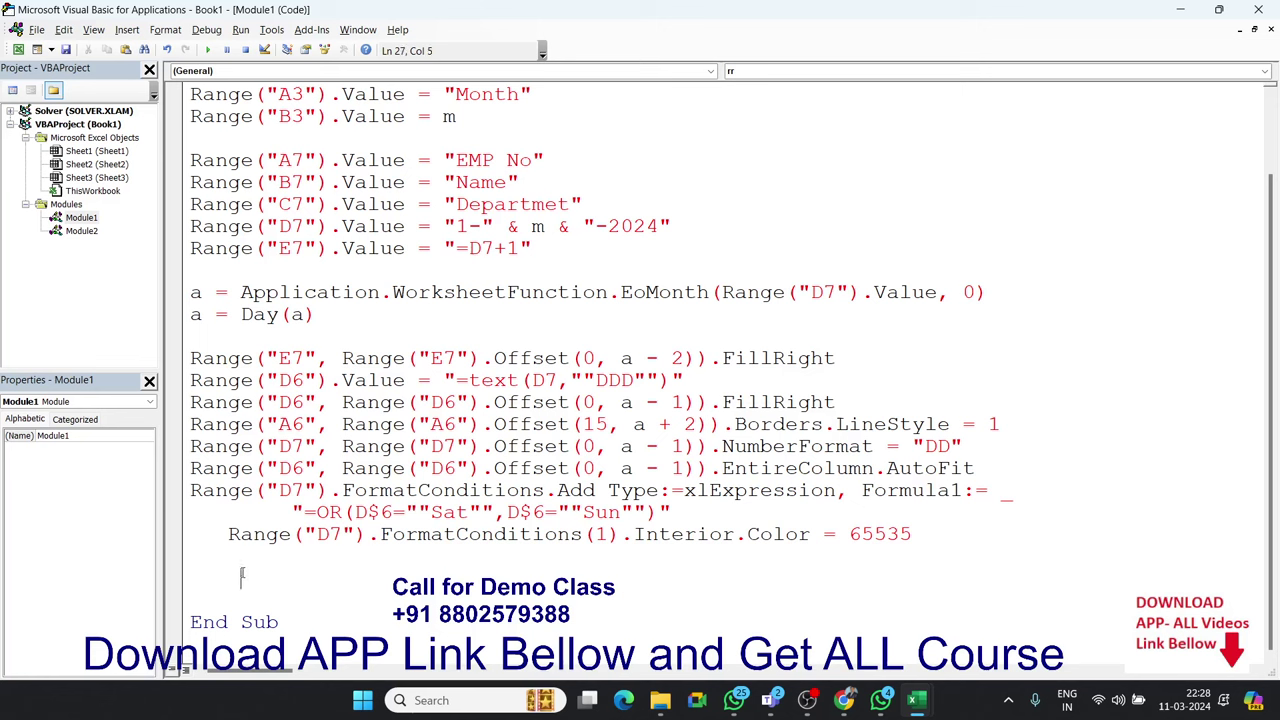
{"action": "left_click_drag", "start_coordinate": [214, 490], "coordinate": [836, 490]}
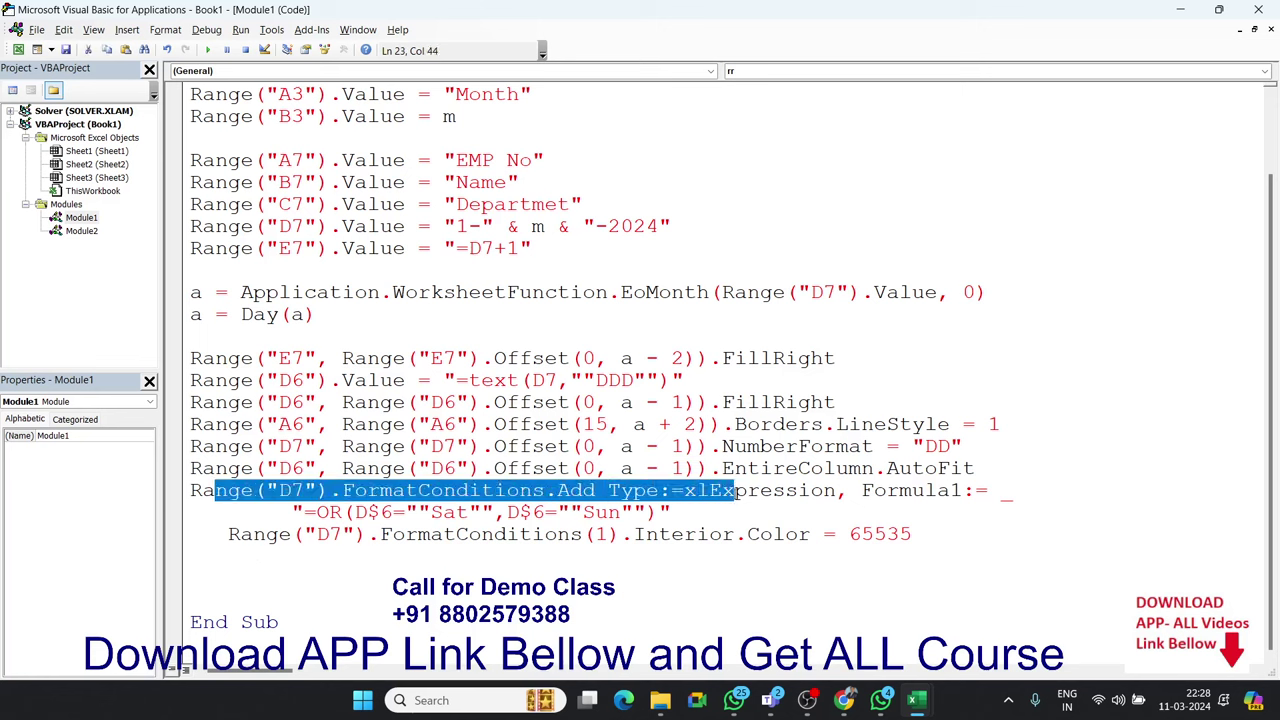
{"action": "left_click_drag", "start_coordinate": [940, 530], "coordinate": [231, 556]}
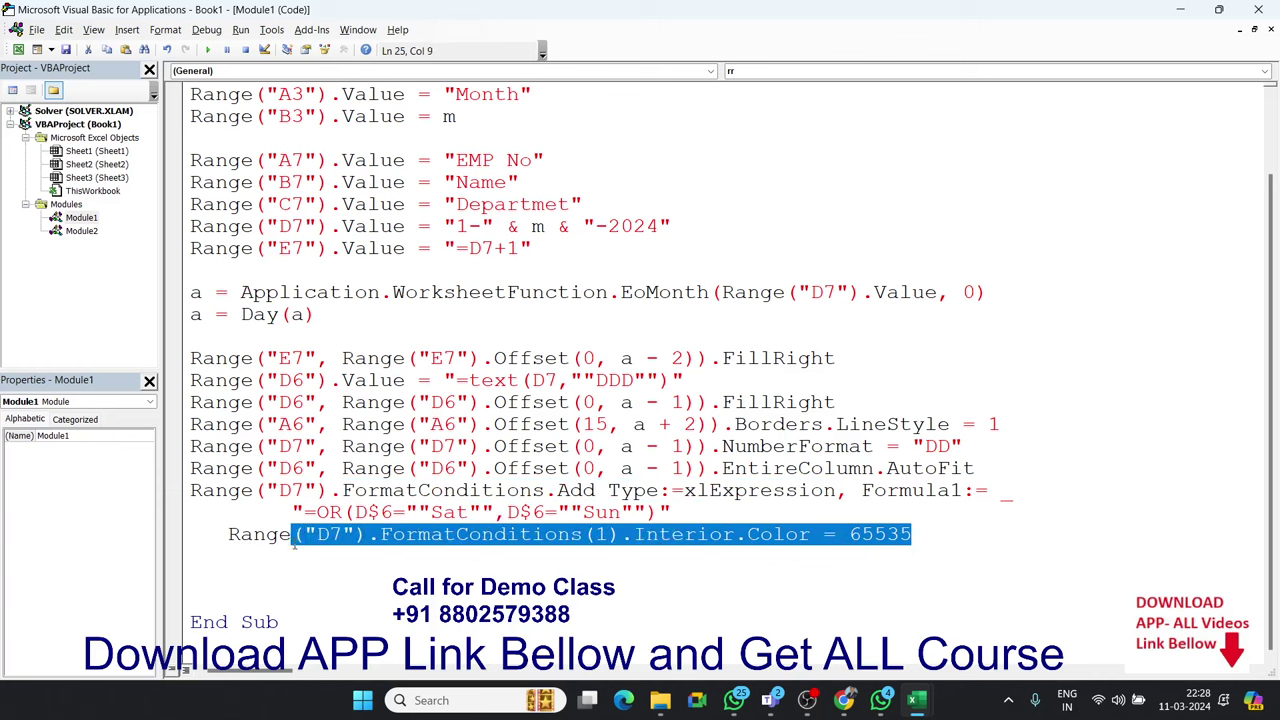
{"action": "left_click", "coordinate": [237, 594]}
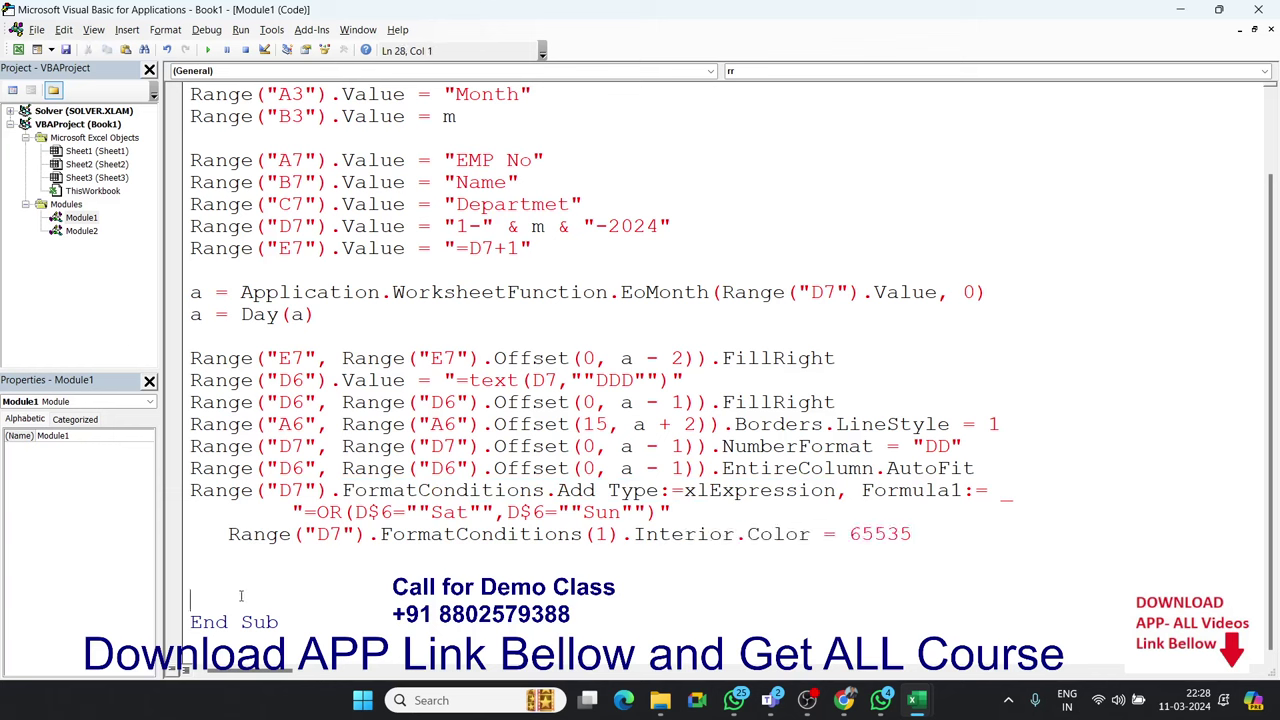
{"action": "key", "text": "alt+F11"}
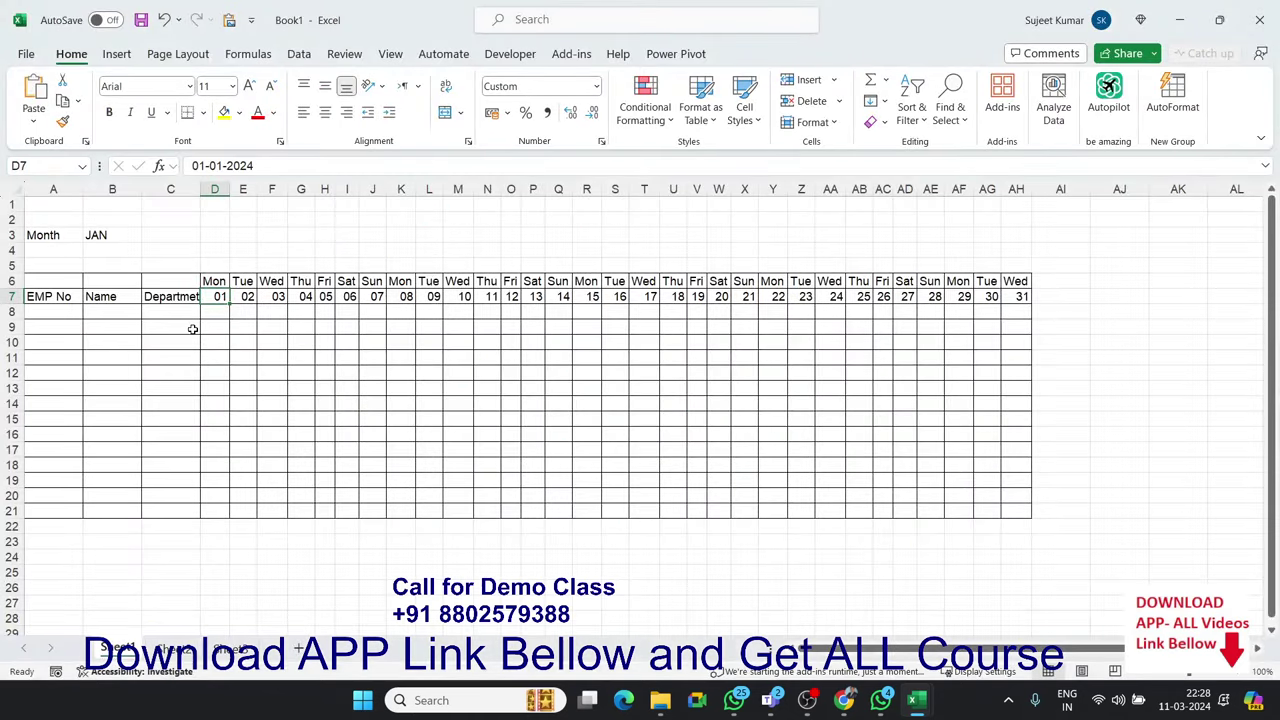
Copy the existing Borders.LineStyle = 1 line and paste it below the colour line
{"action": "key", "text": "alt+F11"}
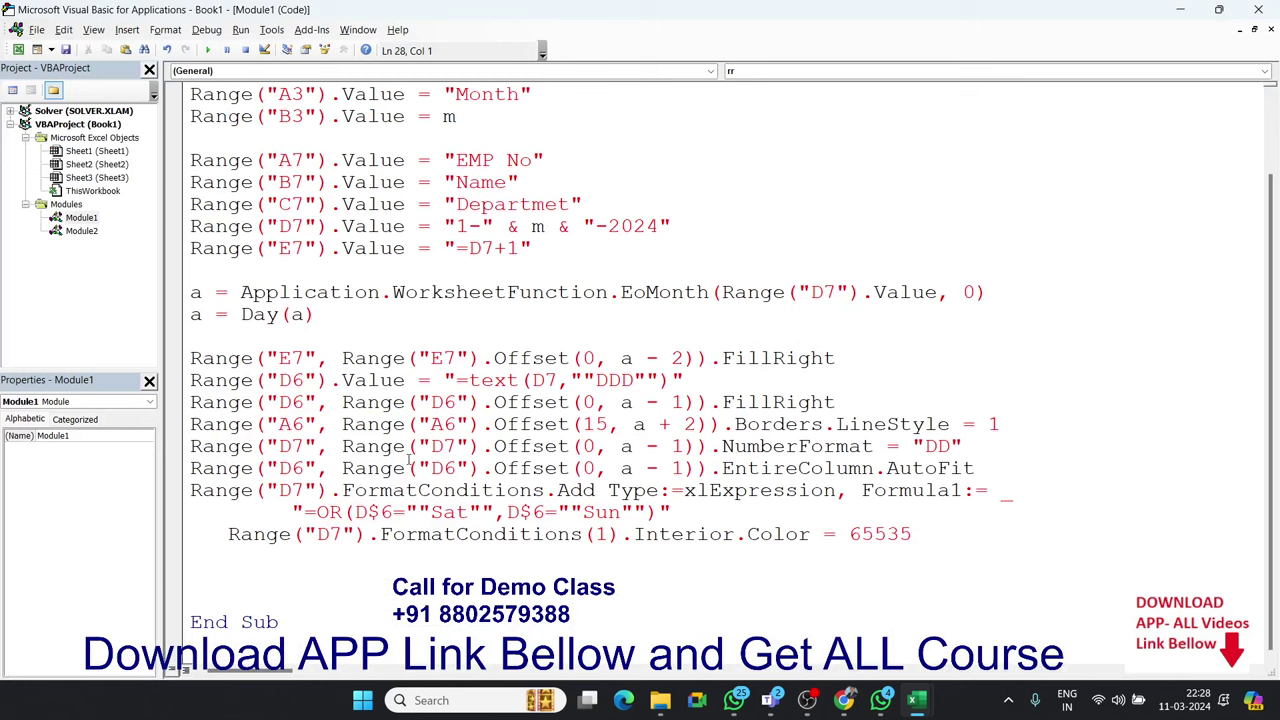
{"action": "left_click", "coordinate": [838, 446]}
{"action": "double_click", "coordinate": [837, 424]}
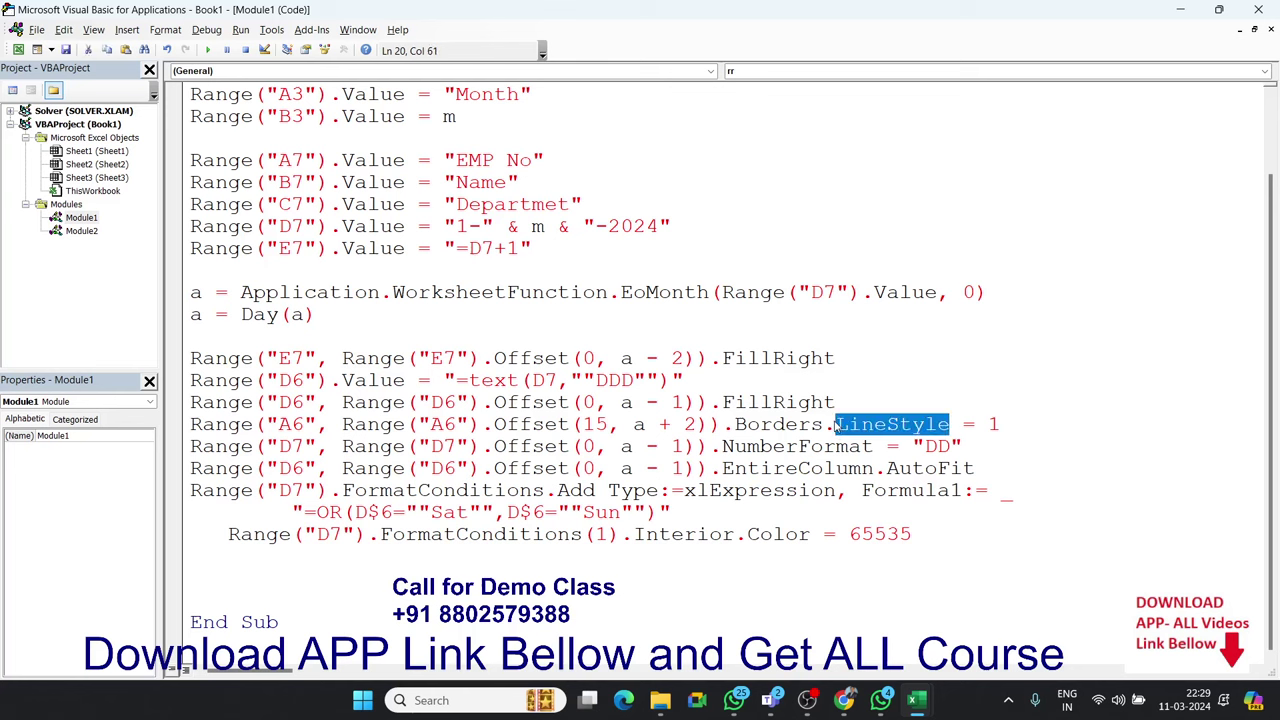
{"action": "left_click", "coordinate": [986, 424]}
{"action": "left_click_drag", "start_coordinate": [1015, 423], "coordinate": [184, 424]}
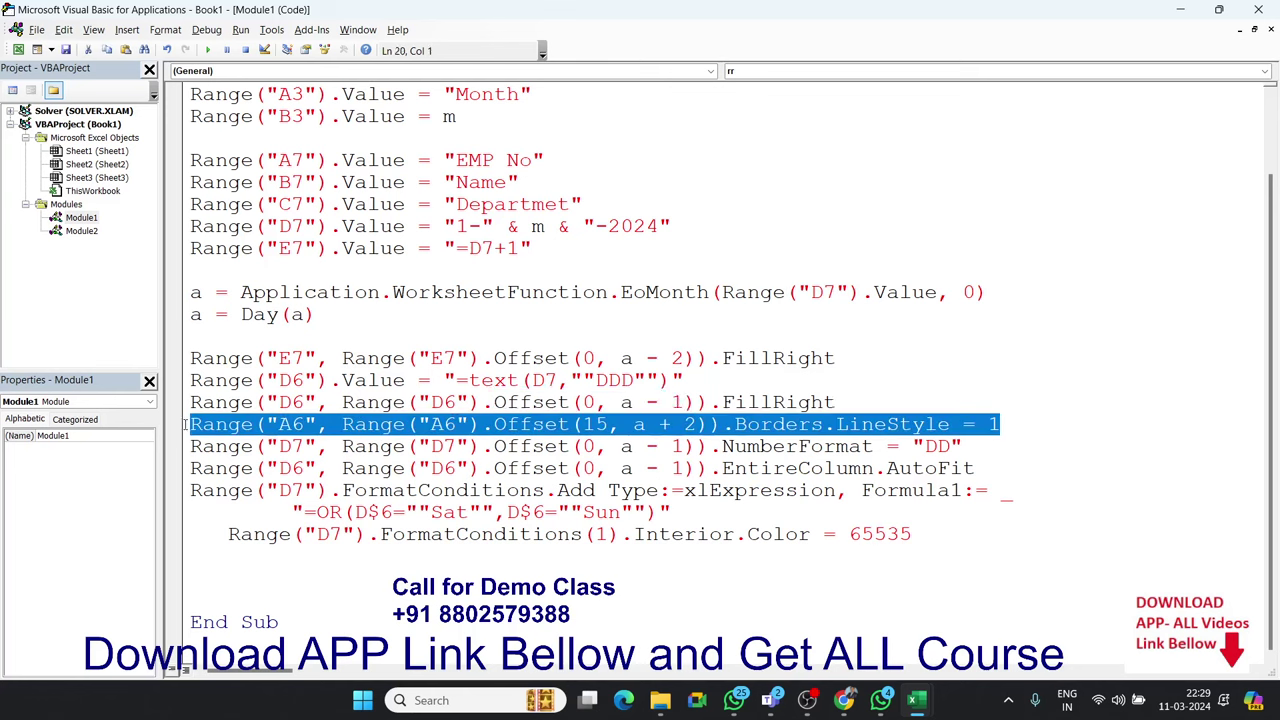
{"action": "key", "text": "ctrl+c"}
{"action": "left_click", "coordinate": [205, 578]}
{"action": "key", "text": "ctrl+v"}
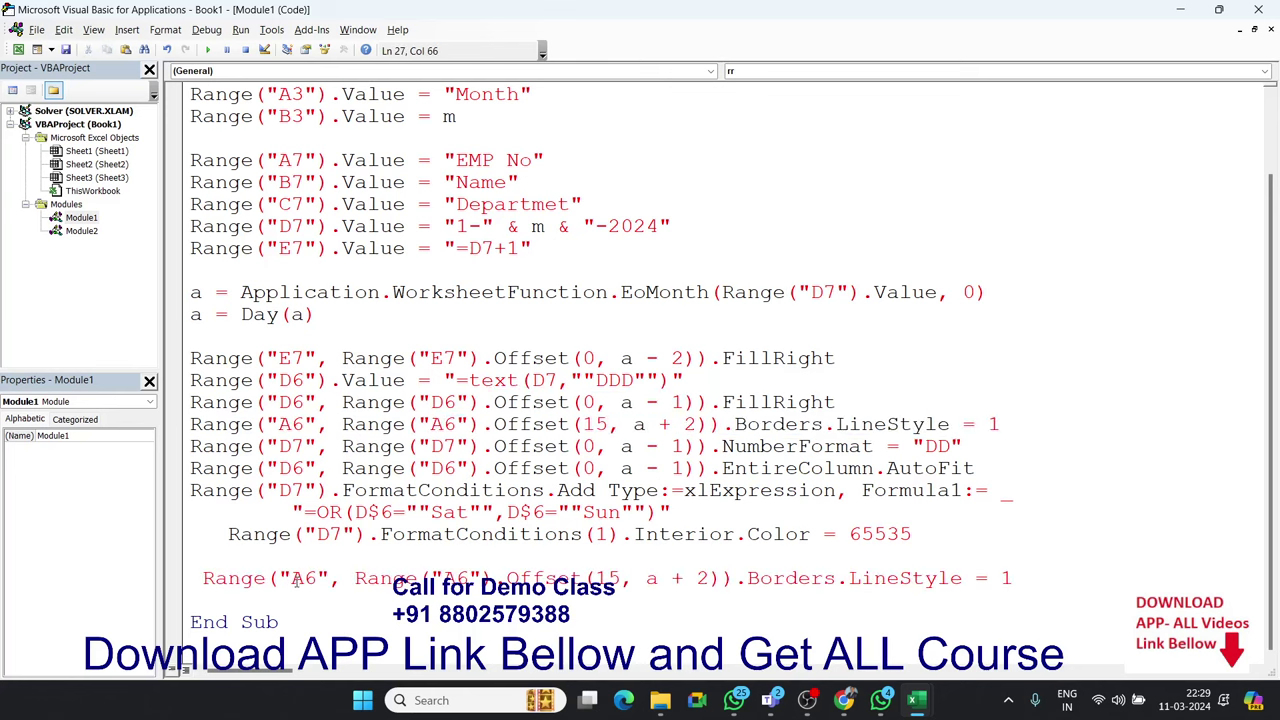
Change the copy to start at D7 with column offset a - 1, then insert a blank line above it
{"action": "left_click", "coordinate": [290, 578]}
{"action": "key", "text": "Delete"}
{"action": "key", "text": "Delete"}
{"action": "type", "text": "D"}
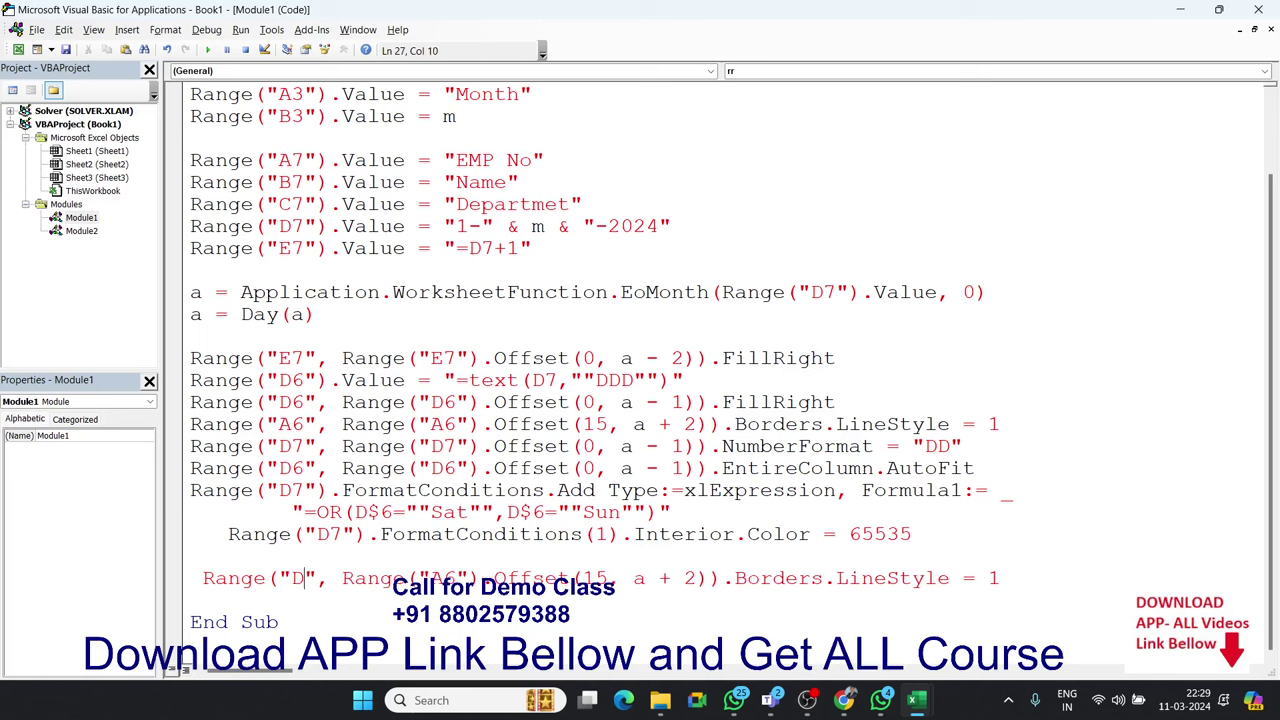
{"action": "type", "text": "7"}
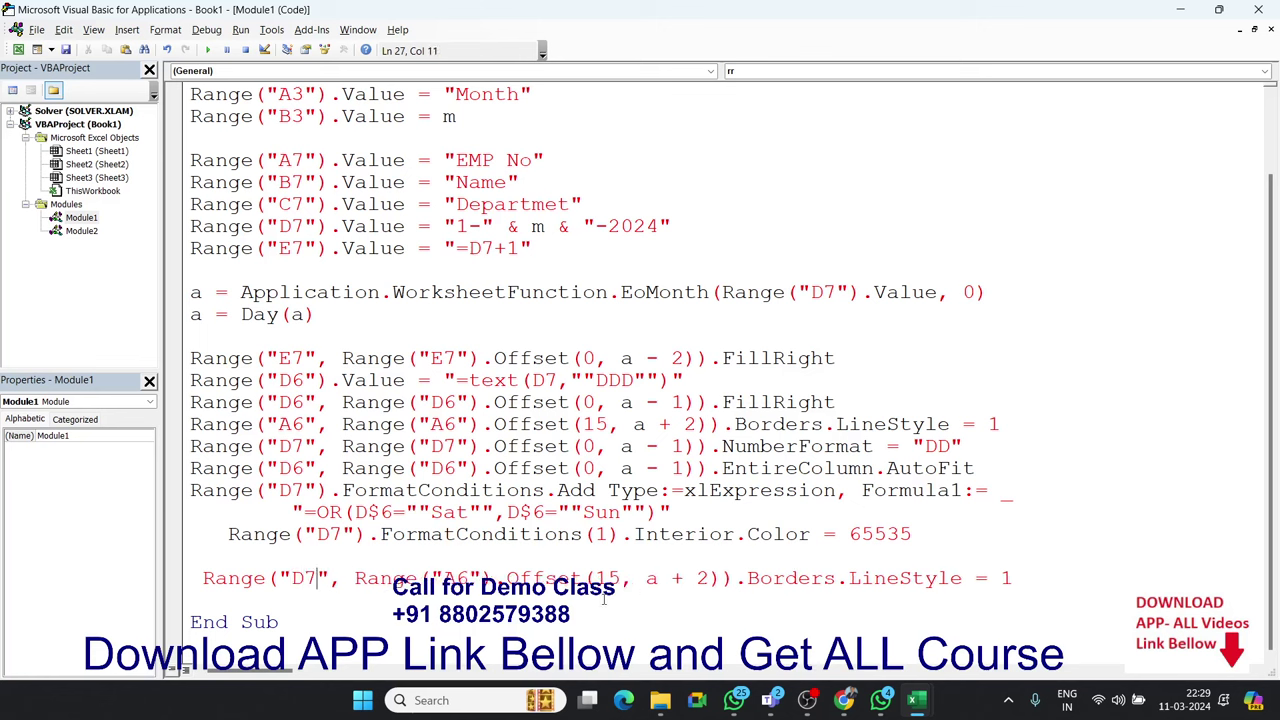
{"action": "left_click_drag", "start_coordinate": [710, 580], "coordinate": [671, 580]}
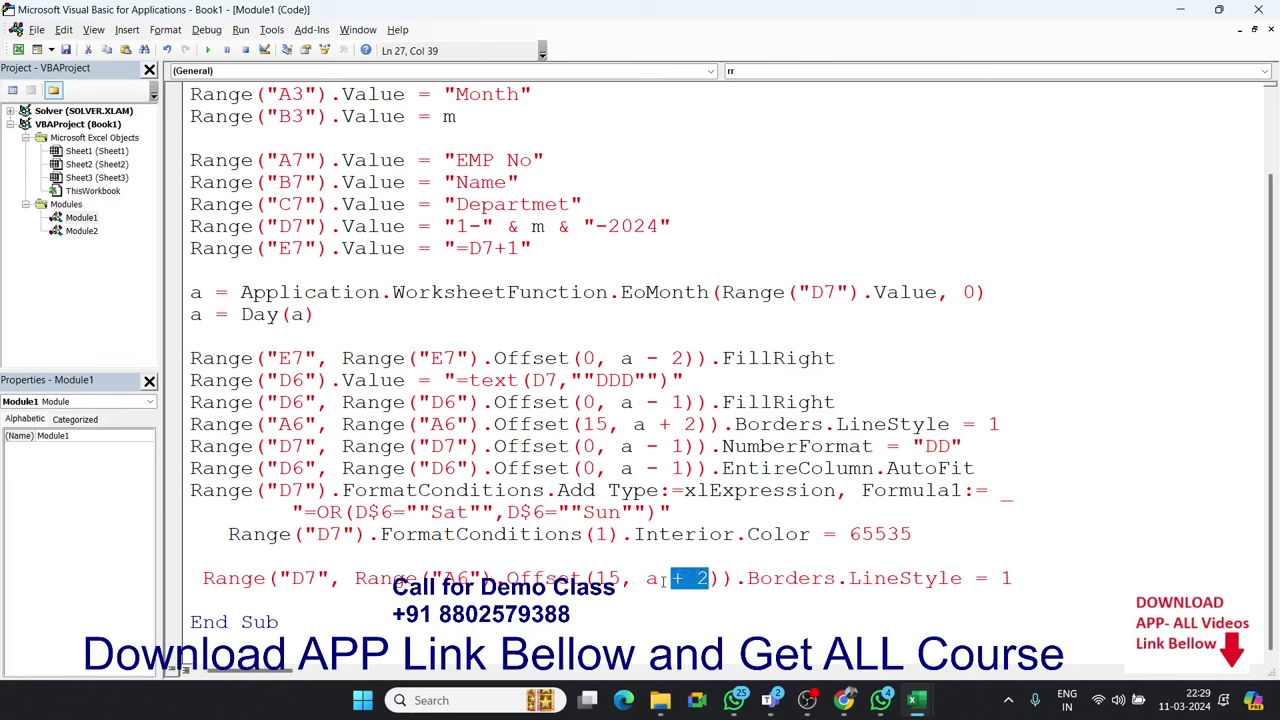
{"action": "key", "text": "Delete"}
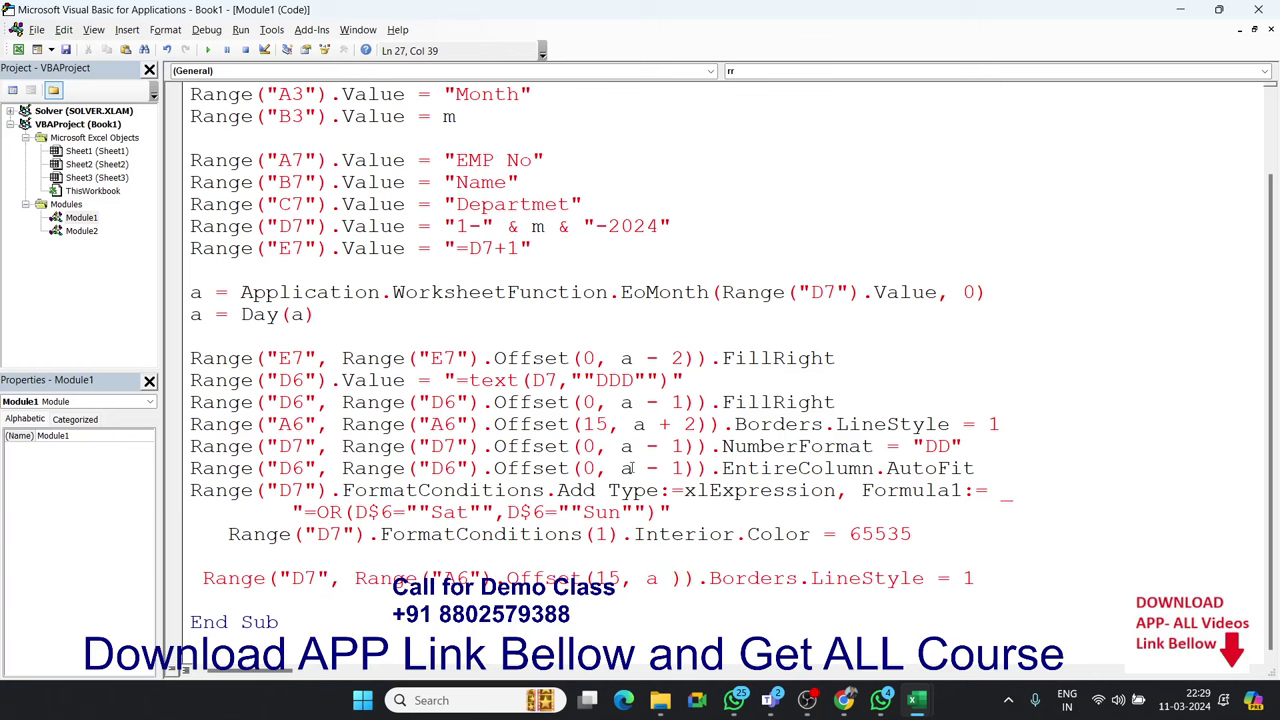
{"action": "type", "text": "-1"}
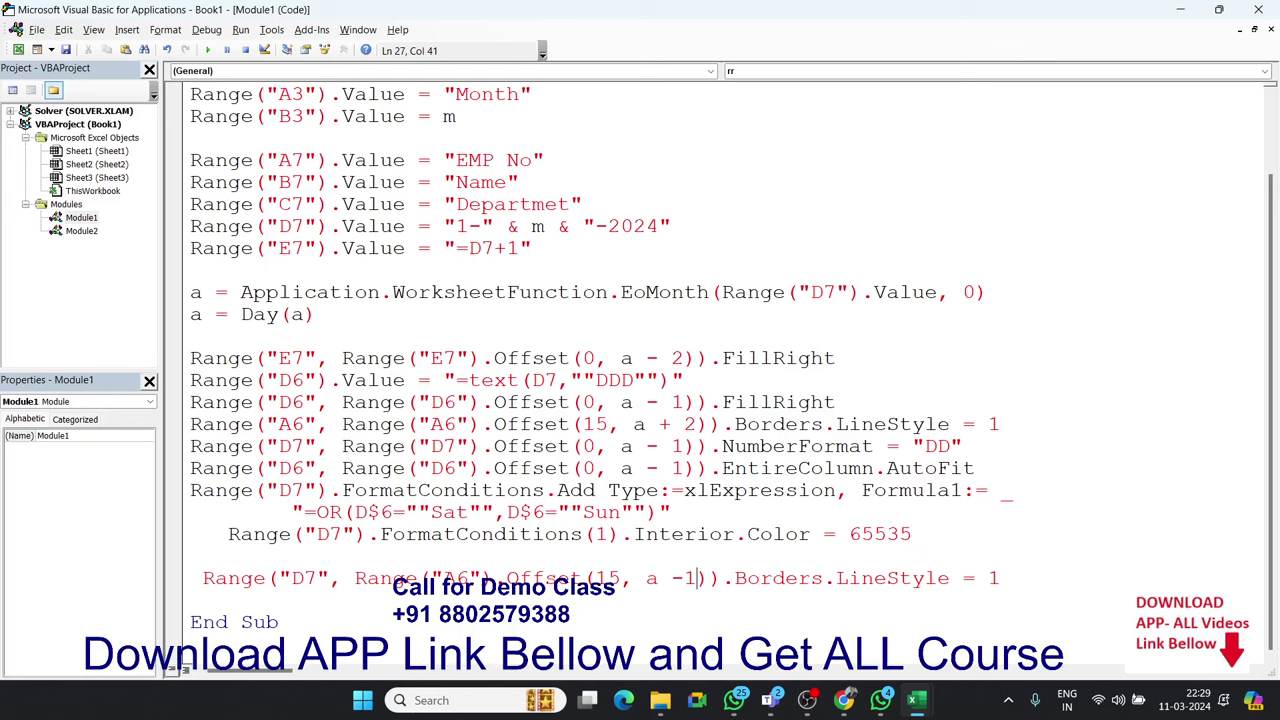
{"action": "left_click", "coordinate": [636, 614]}
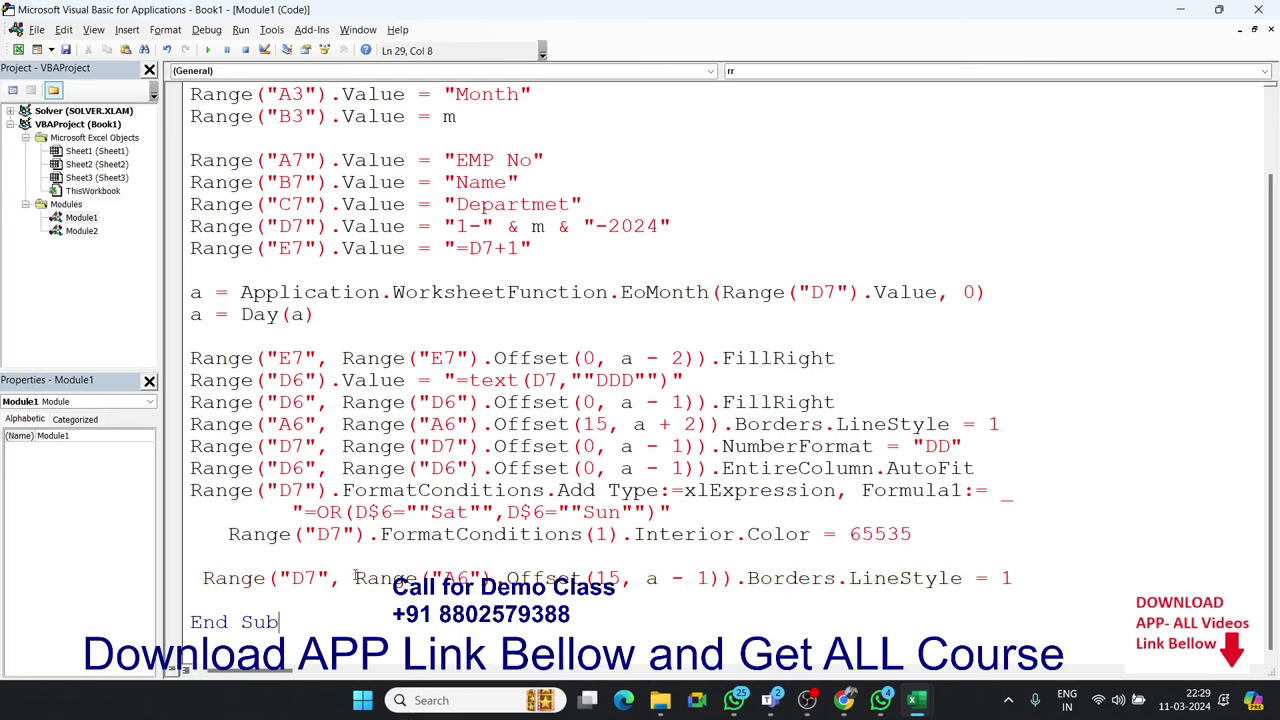
{"action": "left_click_drag", "start_coordinate": [1028, 588], "coordinate": [772, 584]}
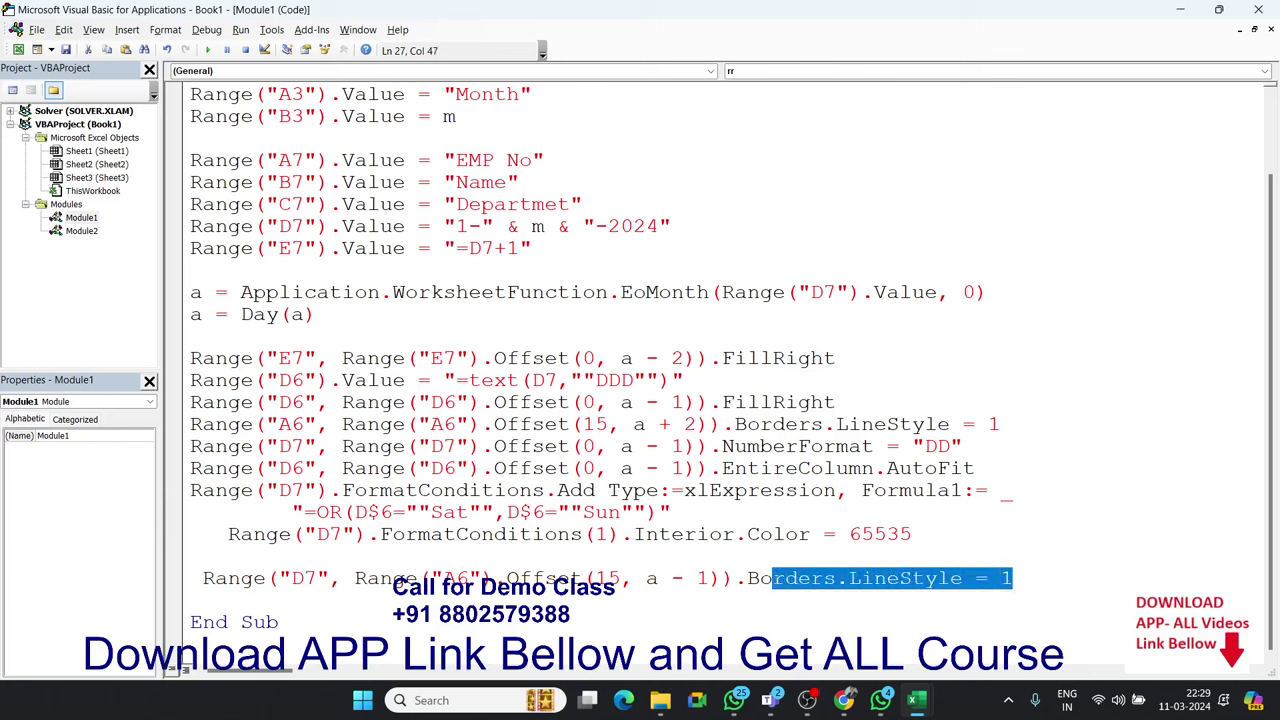
{"action": "left_click", "coordinate": [795, 562]}
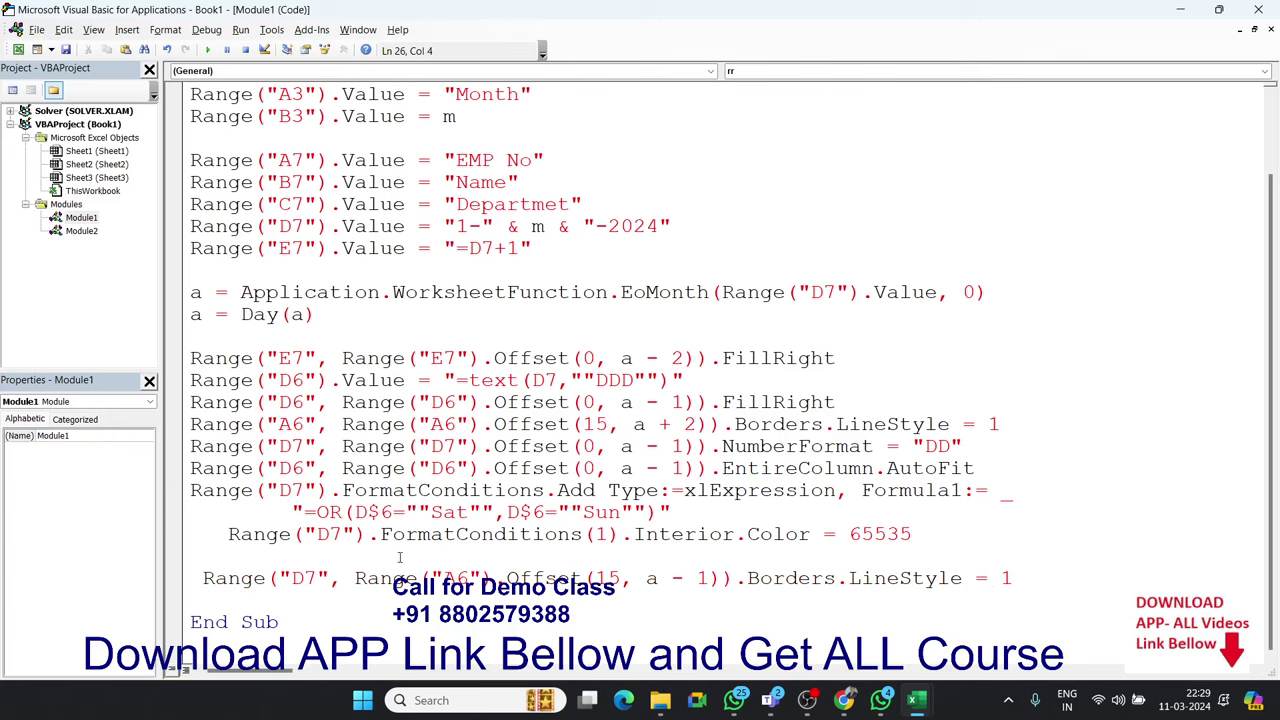
{"action": "key", "text": "Return"}
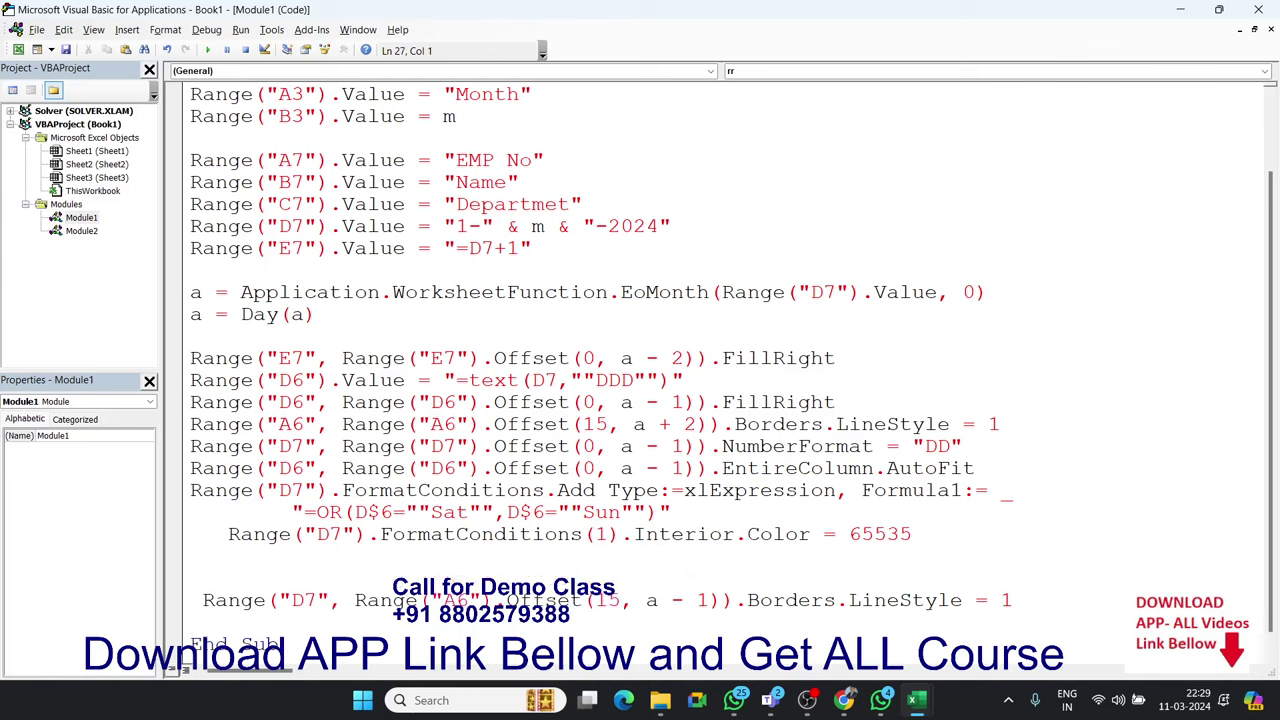
Add a Range("D7").Copy statement and remove .Borders.LineStyle = 1 from the next line
{"action": "type", "text": "range("}
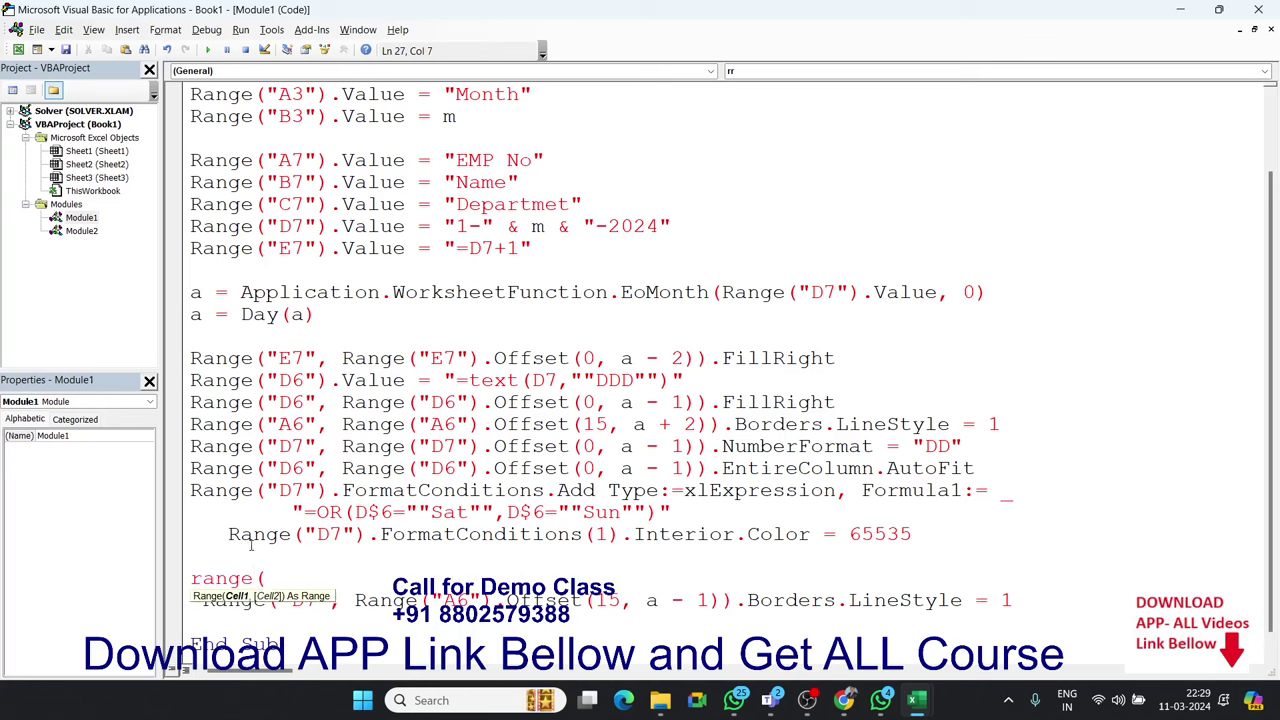
{"action": "type", "text": "\"D"}
{"action": "type", "text": "7\")"}
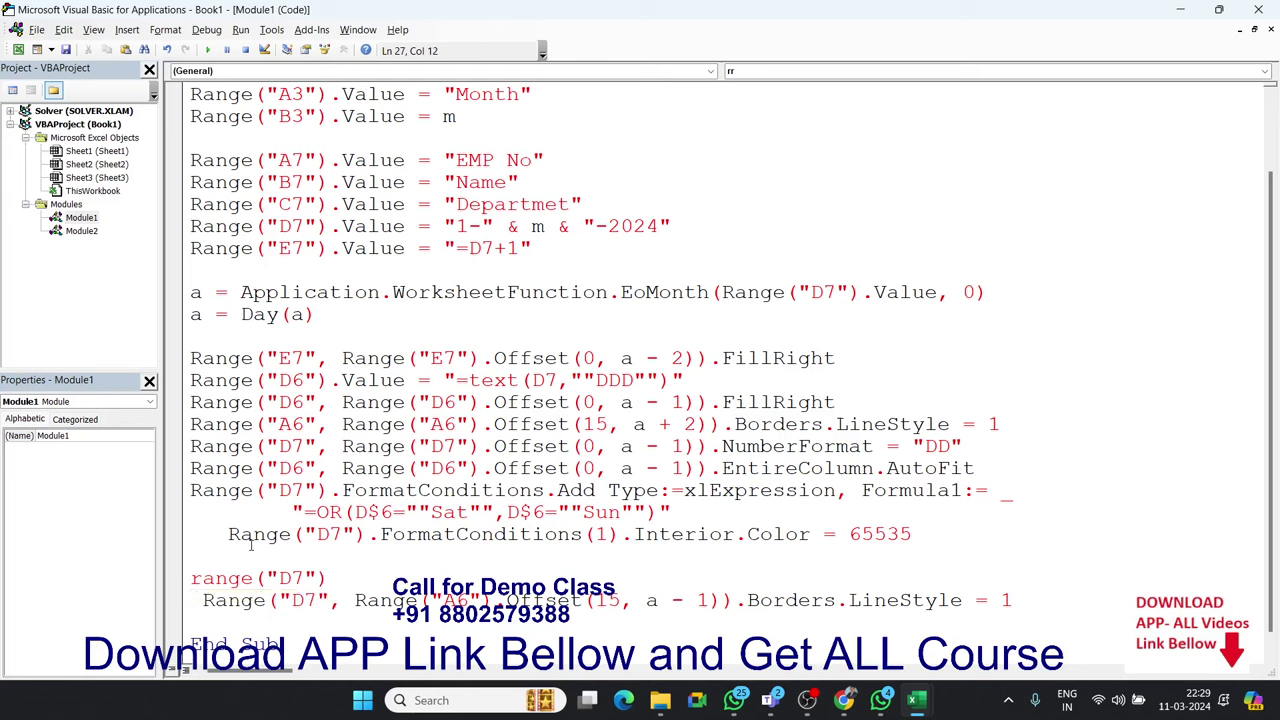
{"action": "type", "text": ".copy"}
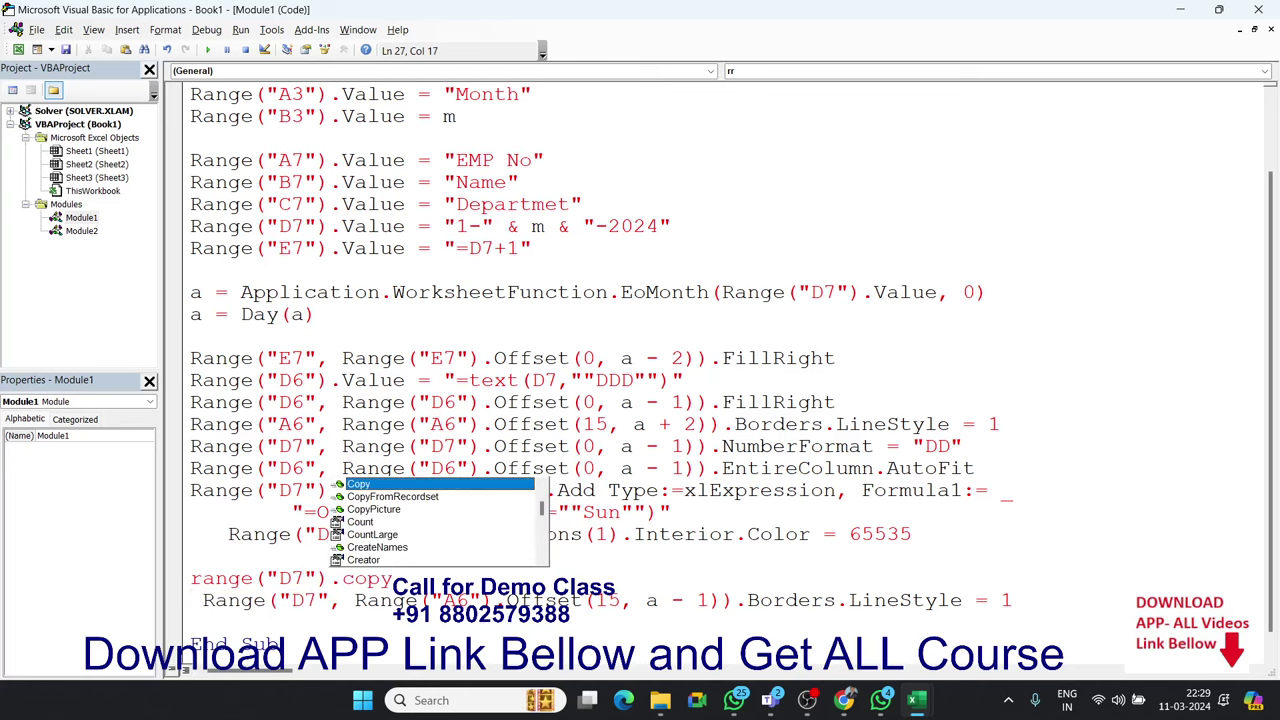
{"action": "left_click", "coordinate": [606, 600]}
{"action": "left_click_drag", "start_coordinate": [1012, 600], "coordinate": [750, 608]}
{"action": "key", "text": "BackSpace"}
{"action": "key", "text": "BackSpace"}
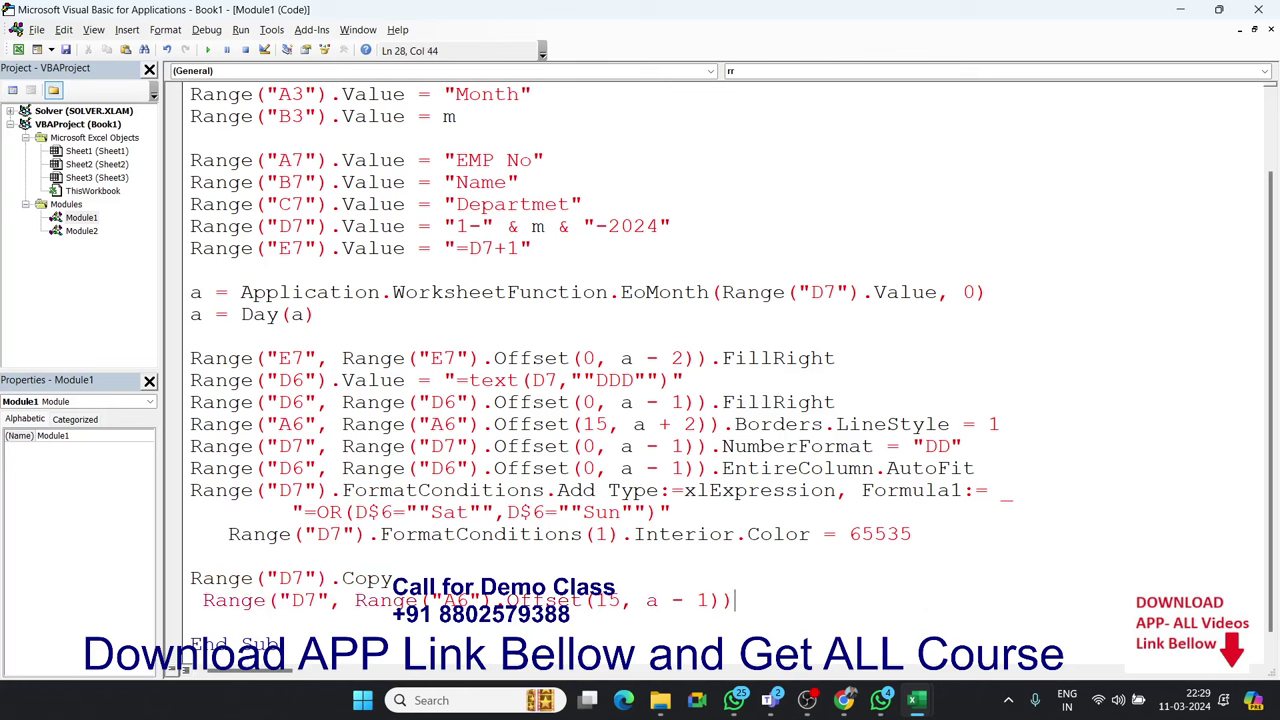
Finish that line with .PasteSpecial xlPasteFormats using the member list, then return to Excel
{"action": "type", "text": ".p"}
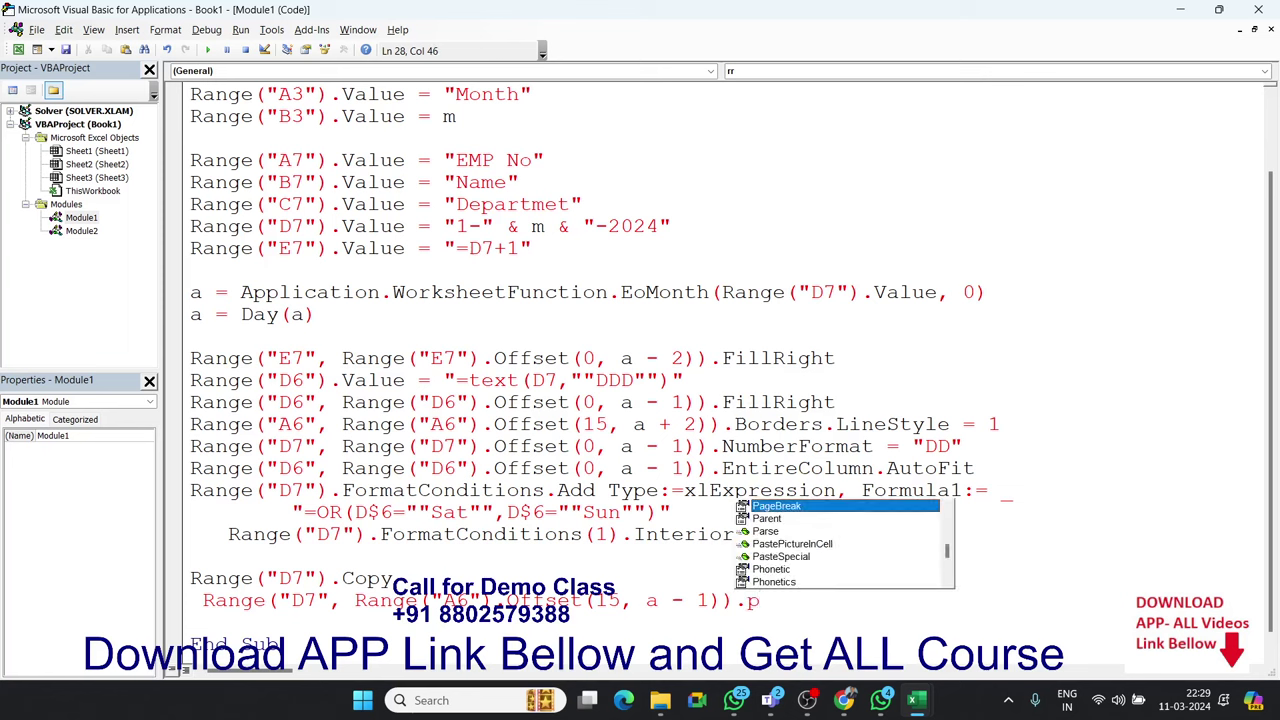
{"action": "key", "text": "Down"}
{"action": "key", "text": "Down"}
{"action": "key", "text": "Down"}
{"action": "key", "text": "Down"}
{"action": "key", "text": "space"}
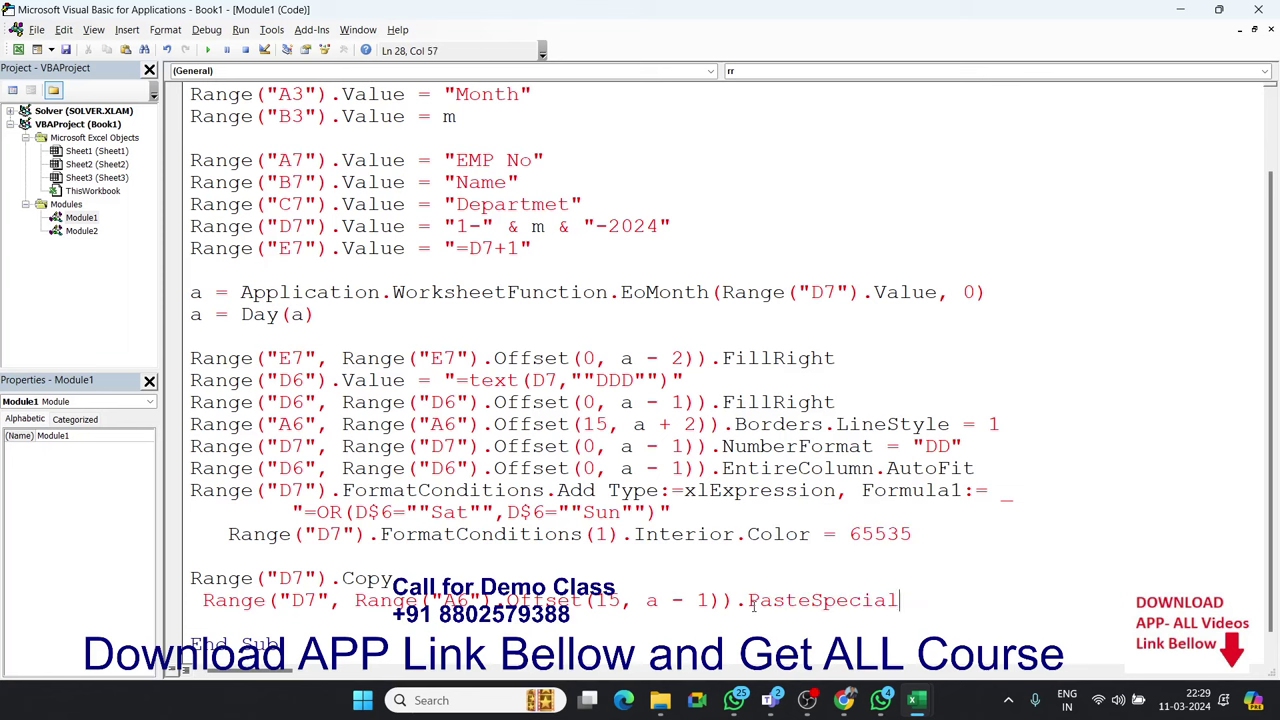
{"action": "key", "text": "Down"}
{"action": "key", "text": "Down"}
{"action": "key", "text": "Down"}
{"action": "key", "text": "Down"}
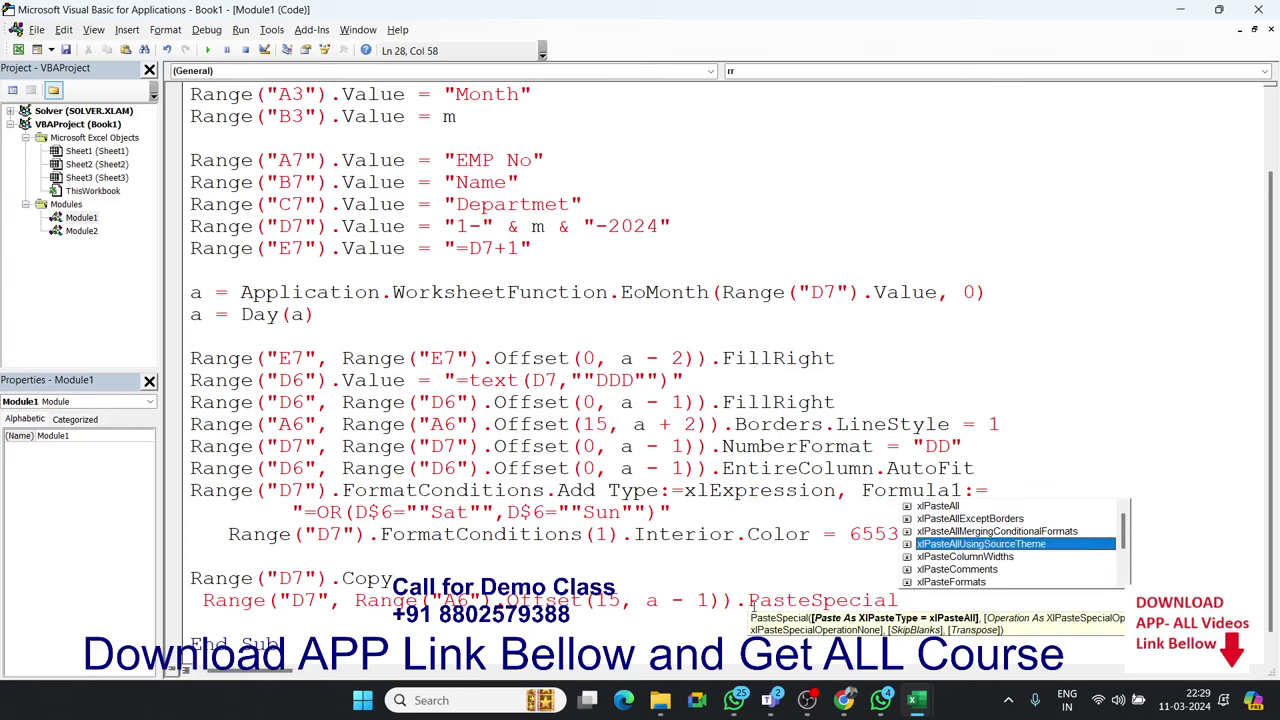
{"action": "key", "text": "Down"}
{"action": "key", "text": "Down"}
{"action": "key", "text": "Down"}
{"action": "key", "text": "Tab"}
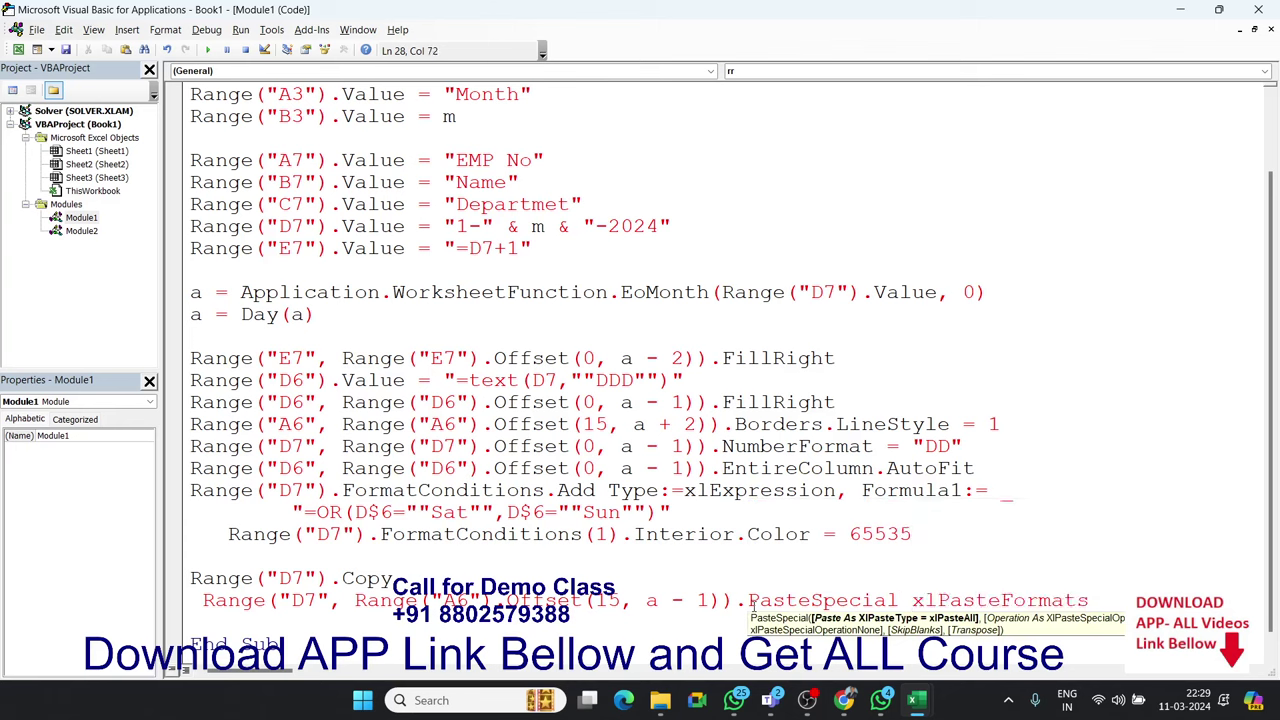
{"action": "key", "text": "BackSpace"}
{"action": "key", "text": "BackSpace"}
{"action": "key", "text": "BackSpace"}
{"action": "key", "text": "BackSpace"}
{"action": "key", "text": "BackSpace"}
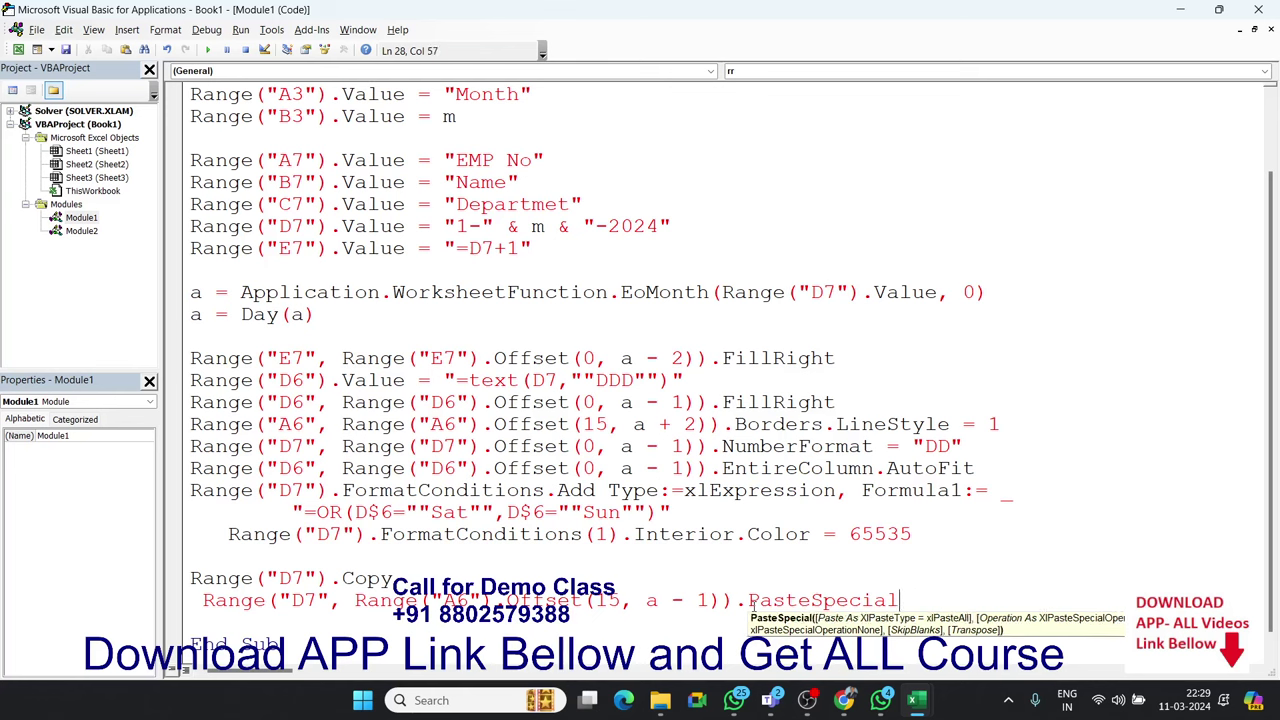
{"action": "key", "text": "Down"}
{"action": "key", "text": "Down"}
{"action": "key", "text": "Down"}
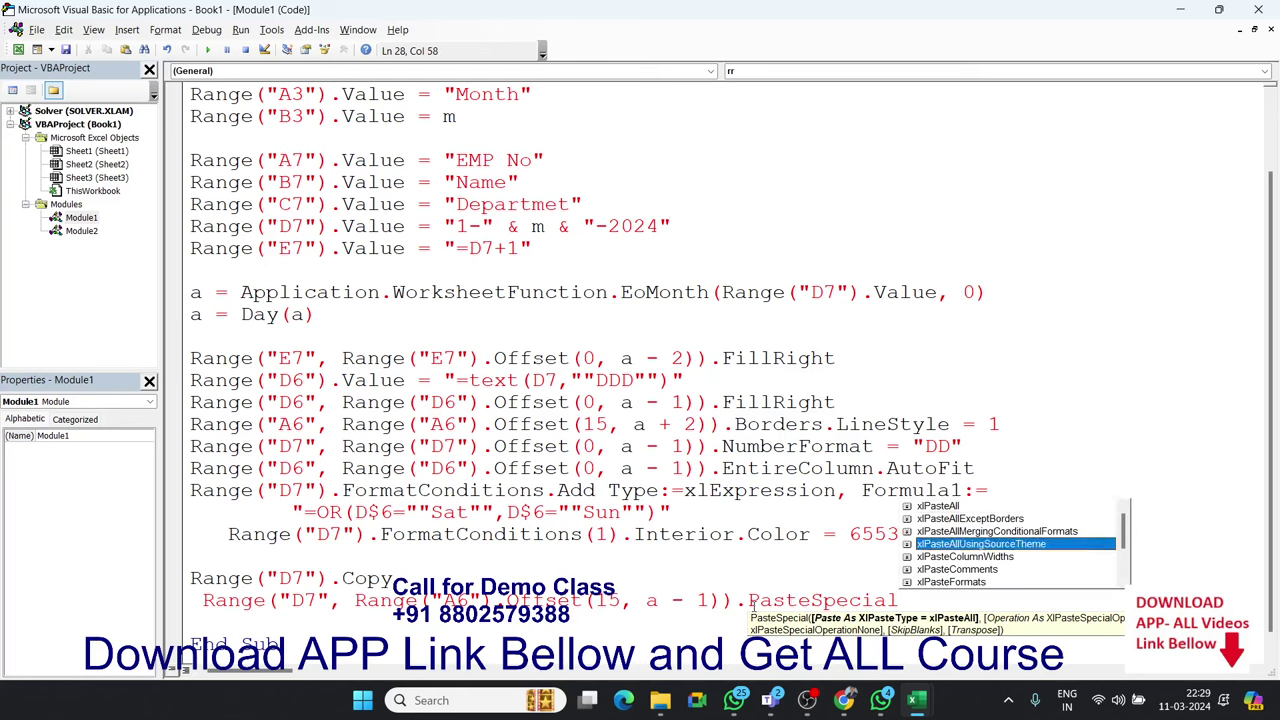
{"action": "key", "text": "Down"}
{"action": "key", "text": "Down"}
{"action": "key", "text": "Down"}
{"action": "key", "text": "Up"}
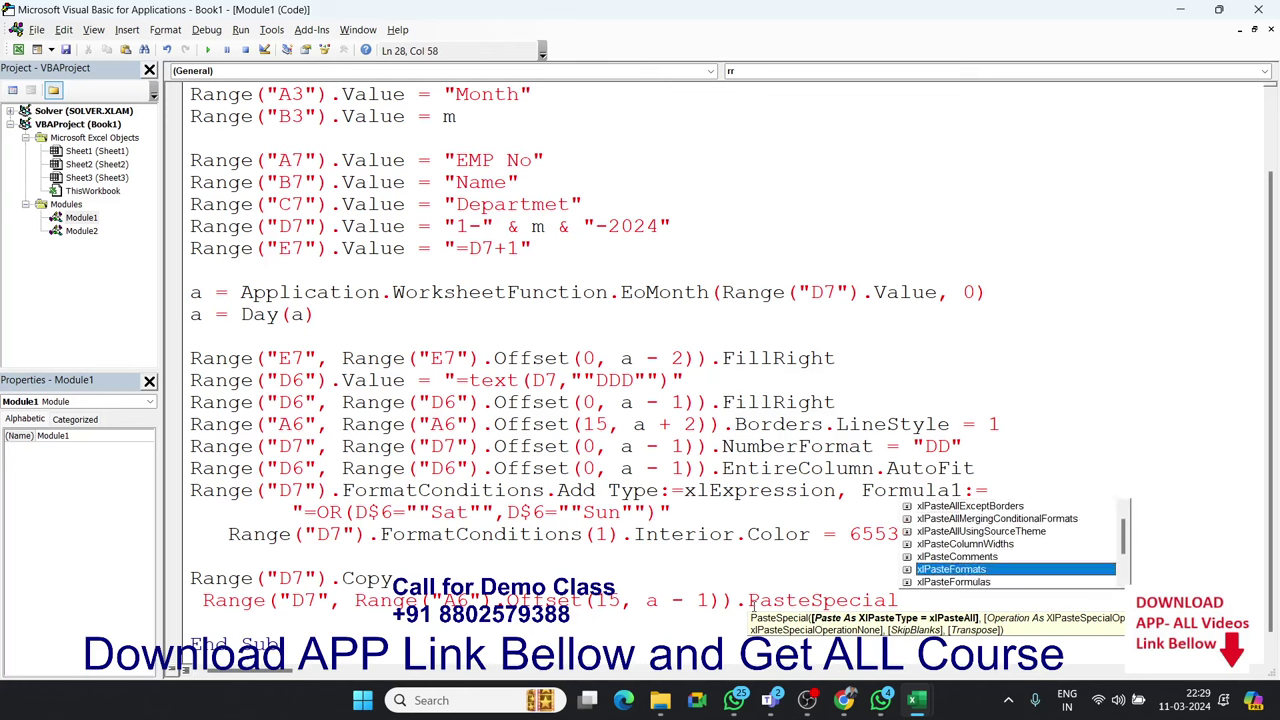
{"action": "key", "text": "Tab"}
{"action": "left_click", "coordinate": [825, 554]}
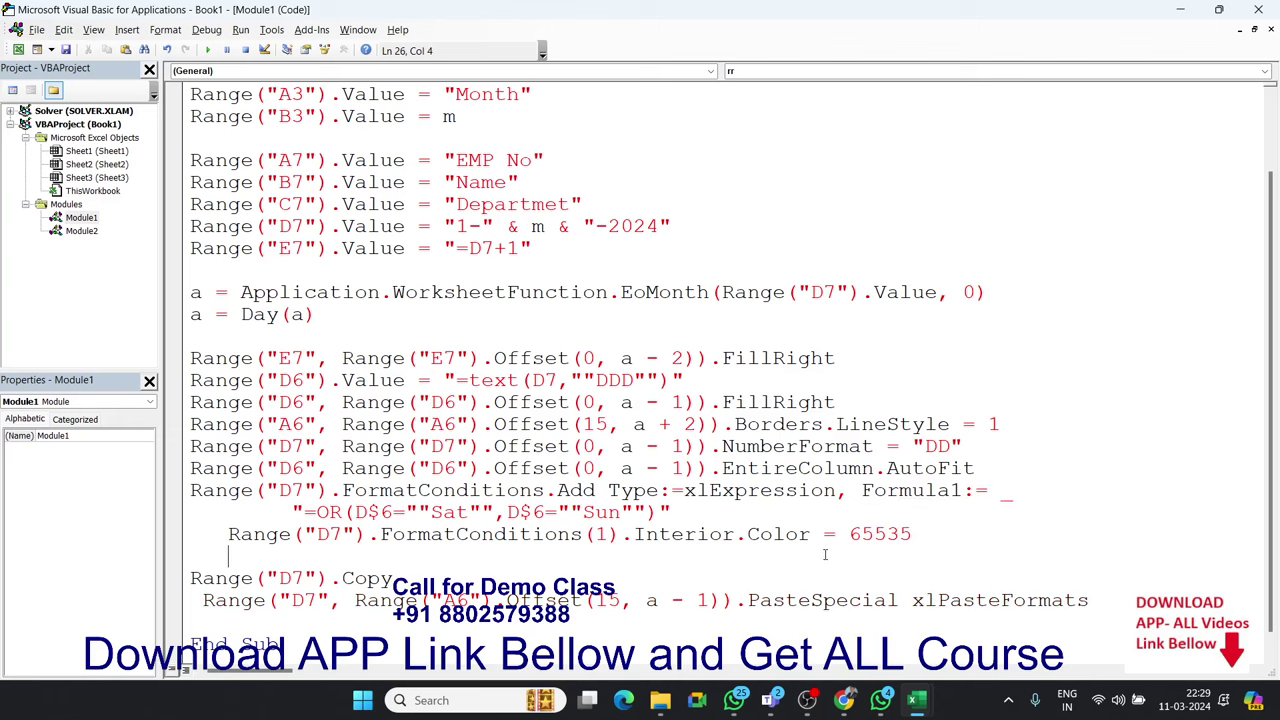
{"action": "scroll", "coordinate": [825, 554], "scroll_direction": "down", "scroll_amount": 1}
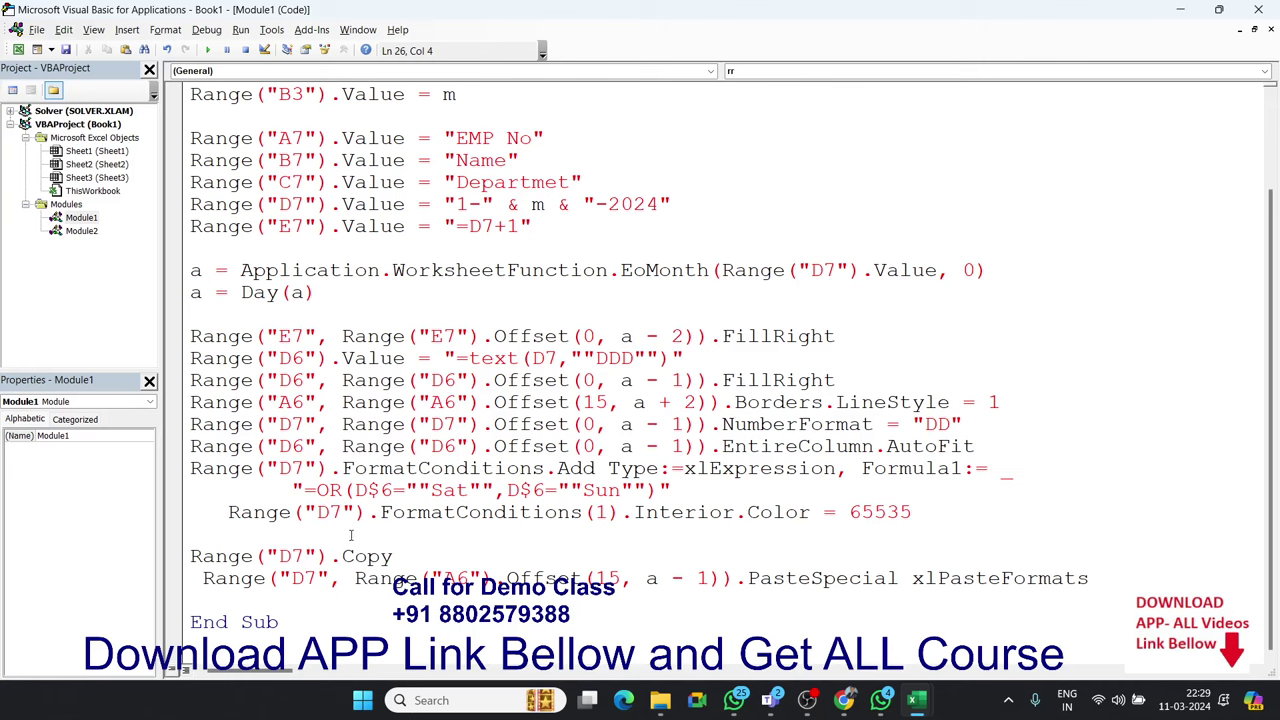
{"action": "key", "text": "alt+F11"}
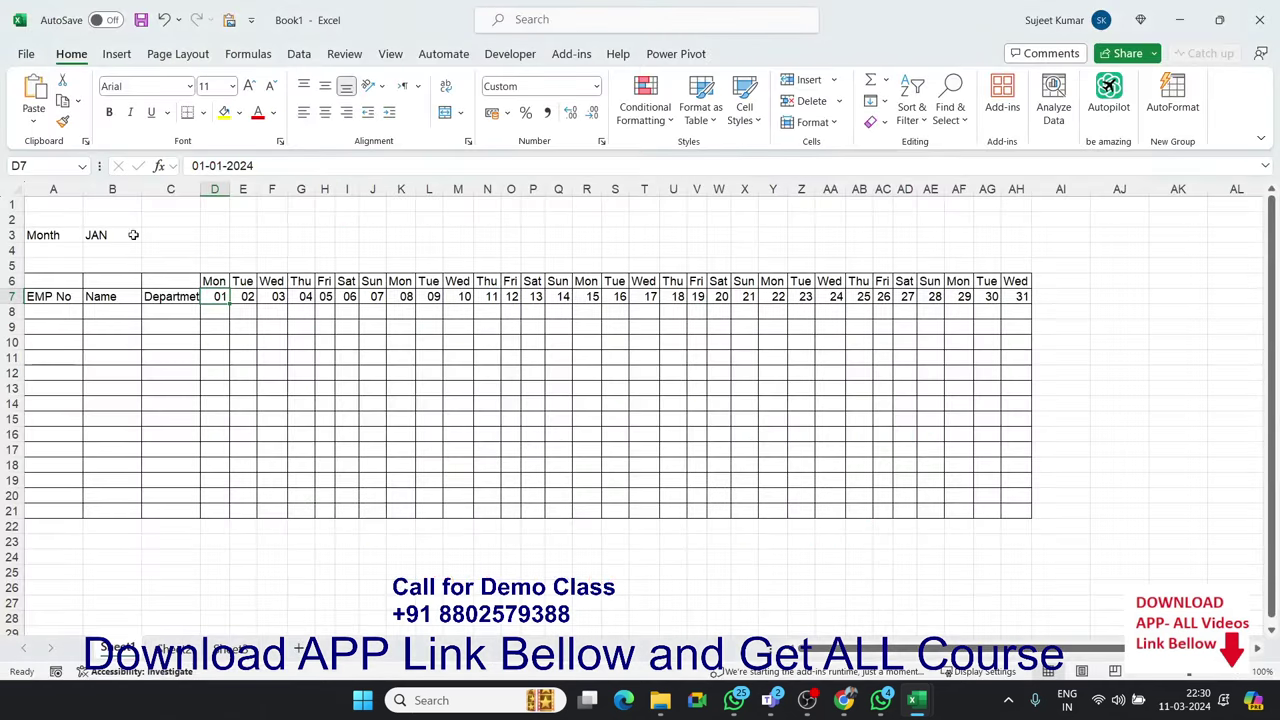
Clear the whole worksheet and run the rr macro for JAN
{"action": "left_click", "coordinate": [17, 188]}
{"action": "key", "text": "ctrl+minus"}
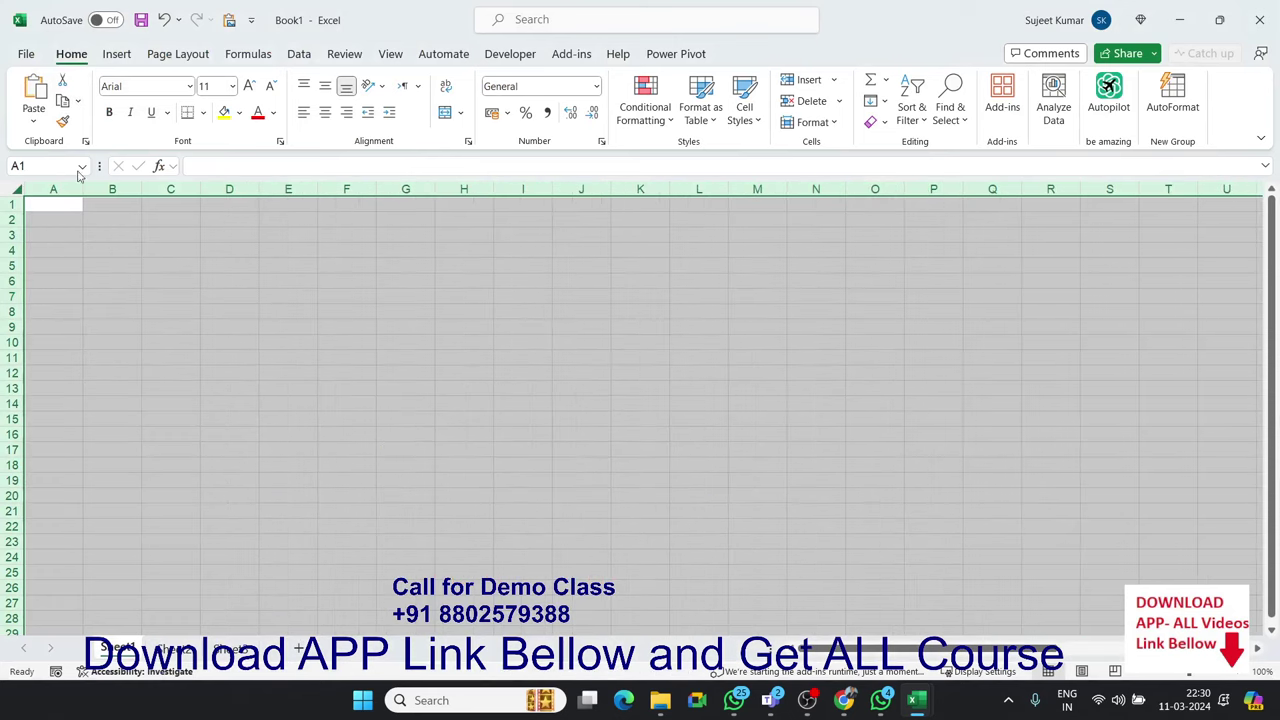
{"action": "left_click", "coordinate": [486, 53]}
{"action": "left_click", "coordinate": [69, 102]}
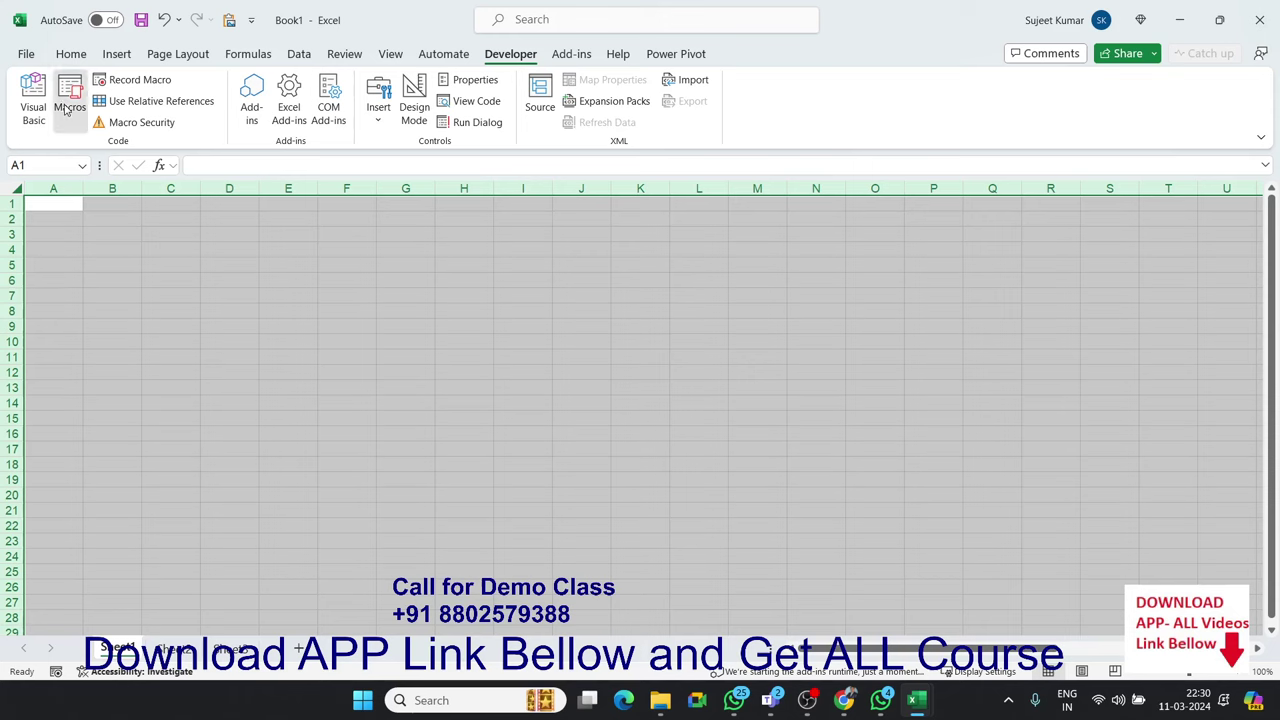
{"action": "left_click", "coordinate": [505, 305]}
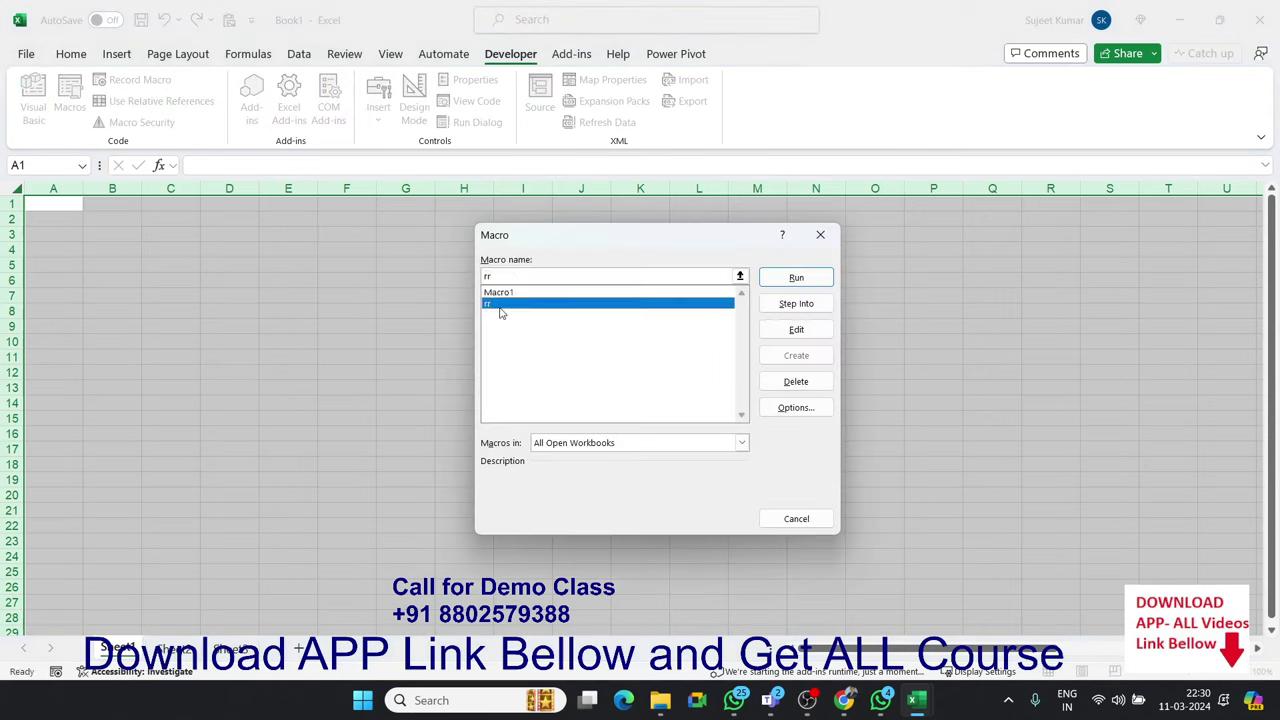
{"action": "left_click", "coordinate": [796, 278]}
{"action": "type", "text": "JAN"}
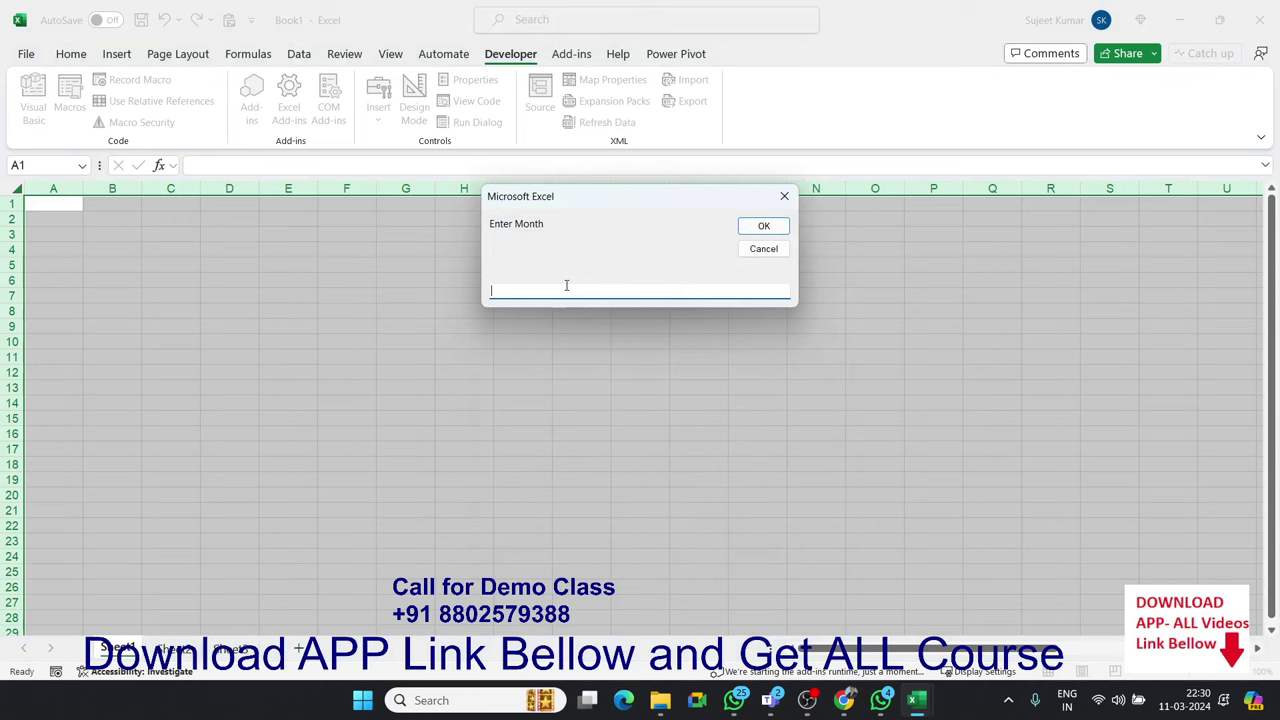
{"action": "left_click", "coordinate": [772, 229]}
Inspect the grid's yellow weekend columns 06–07, 13–14, 20–21 and 27–28
{"action": "left_click", "coordinate": [428, 341]}
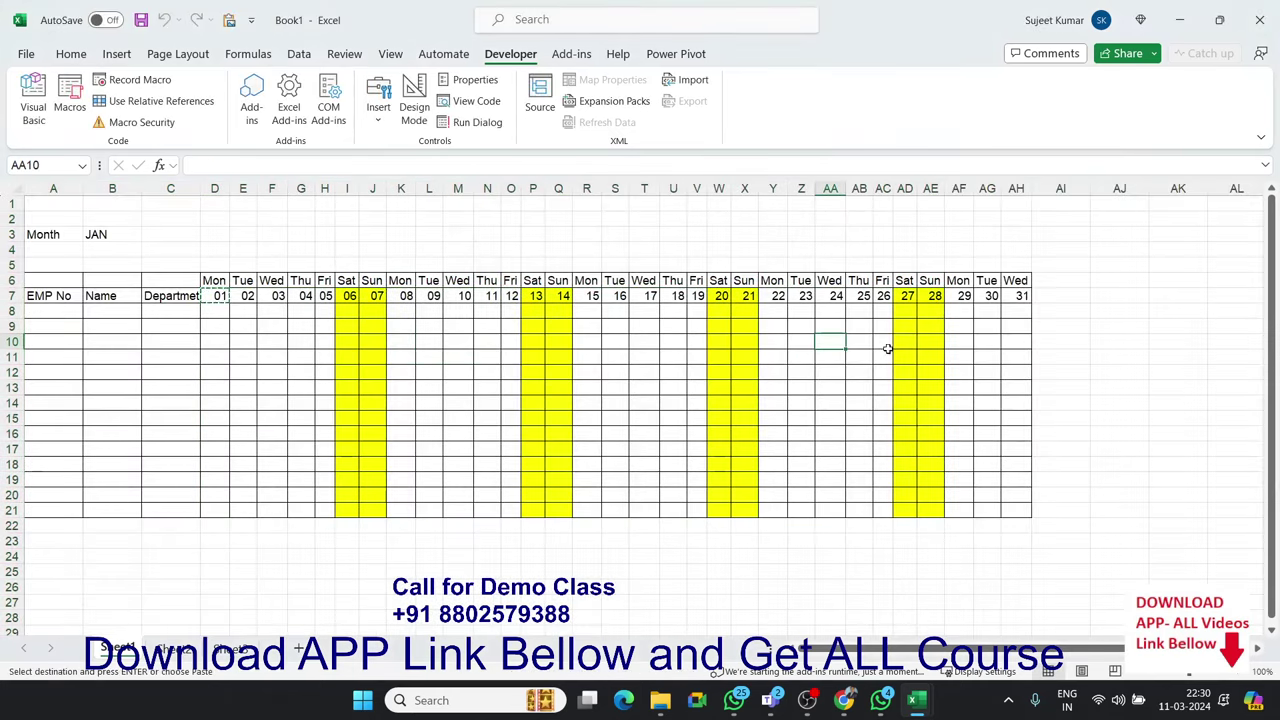
{"action": "left_click", "coordinate": [930, 311]}
{"action": "left_click", "coordinate": [976, 339]}
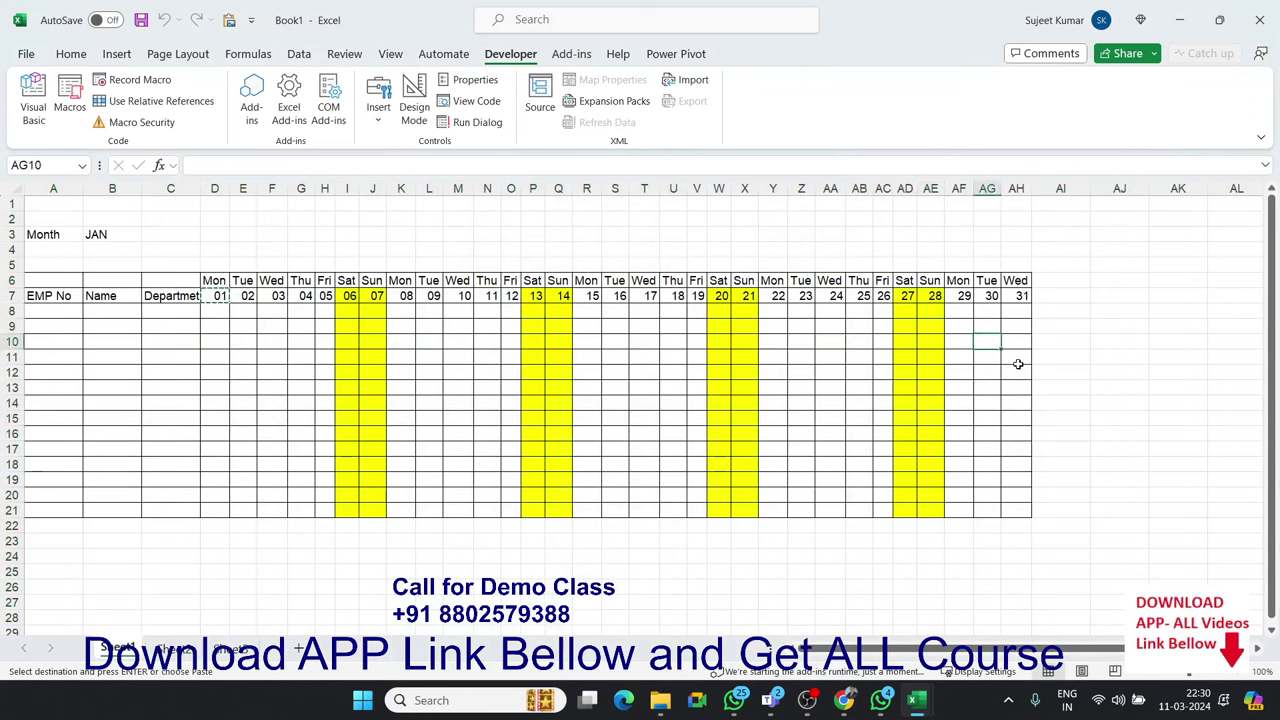
{"action": "left_click_drag", "start_coordinate": [212, 233], "coordinate": [1016, 250]}
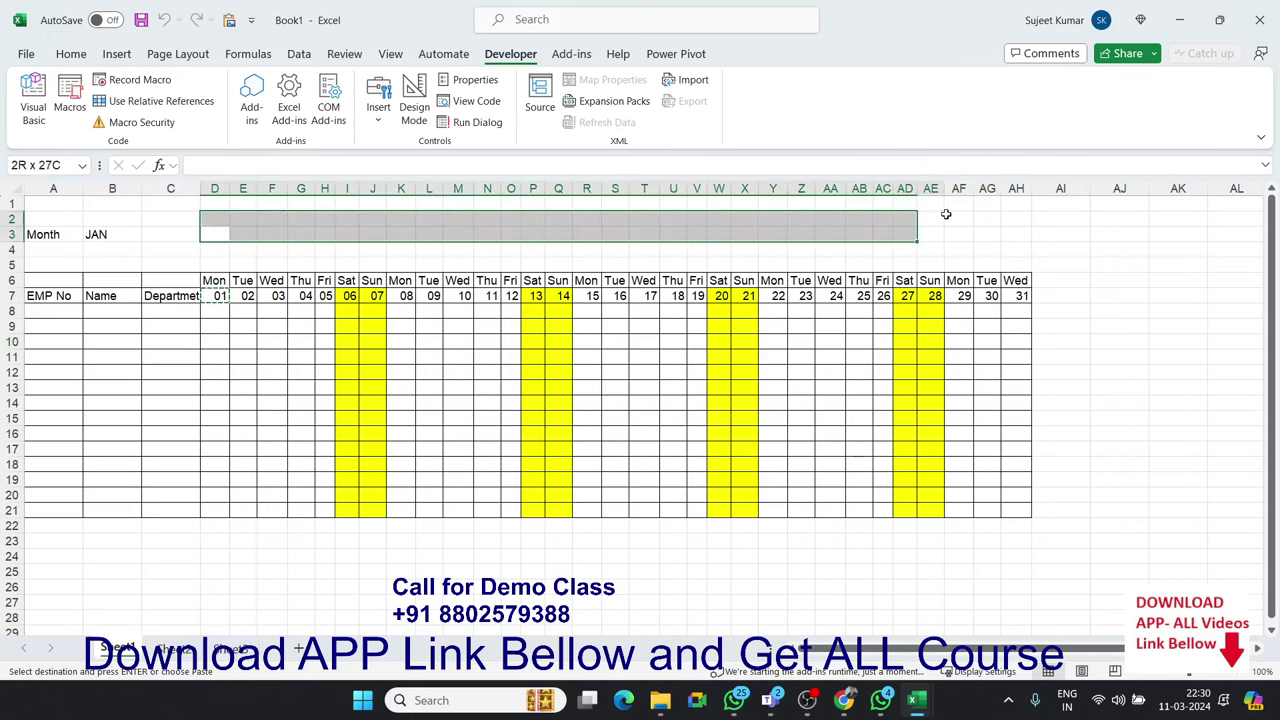
{"action": "left_click_drag", "start_coordinate": [1119, 296], "coordinate": [1140, 365]}
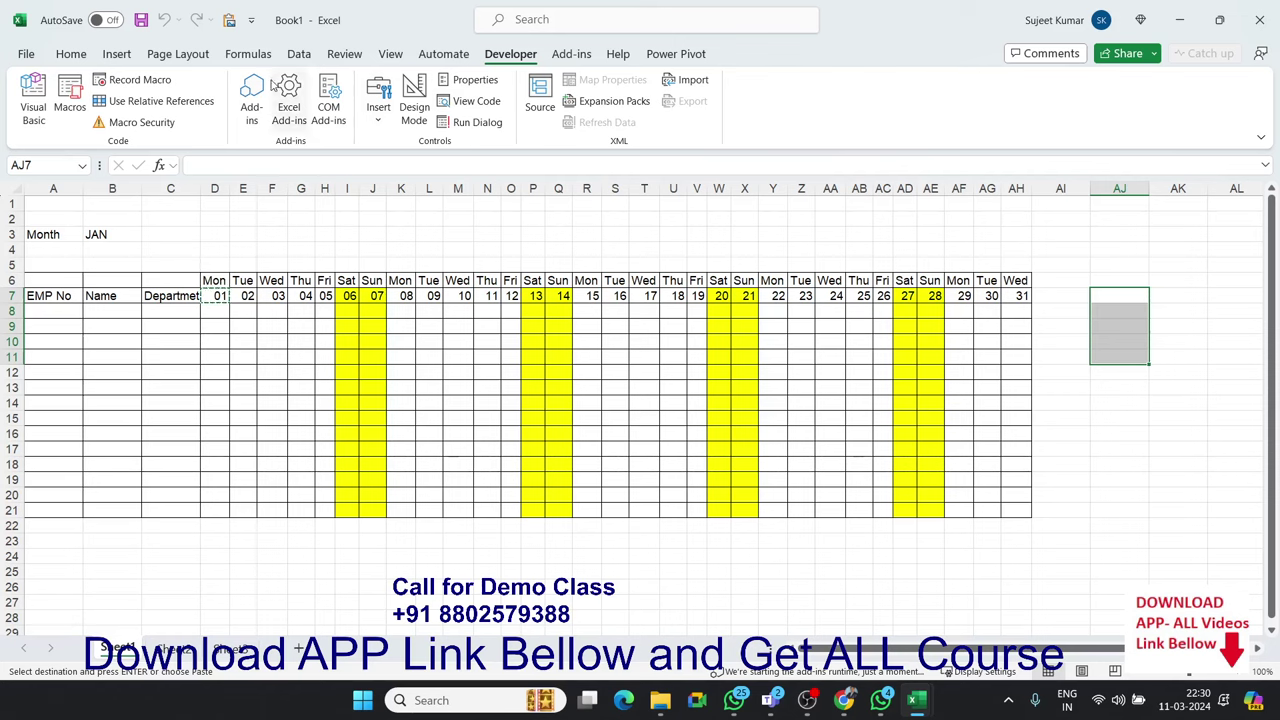
Record Macro2 that turns off the Gridlines view, then return to the VBA editor
{"action": "left_click", "coordinate": [168, 83]}
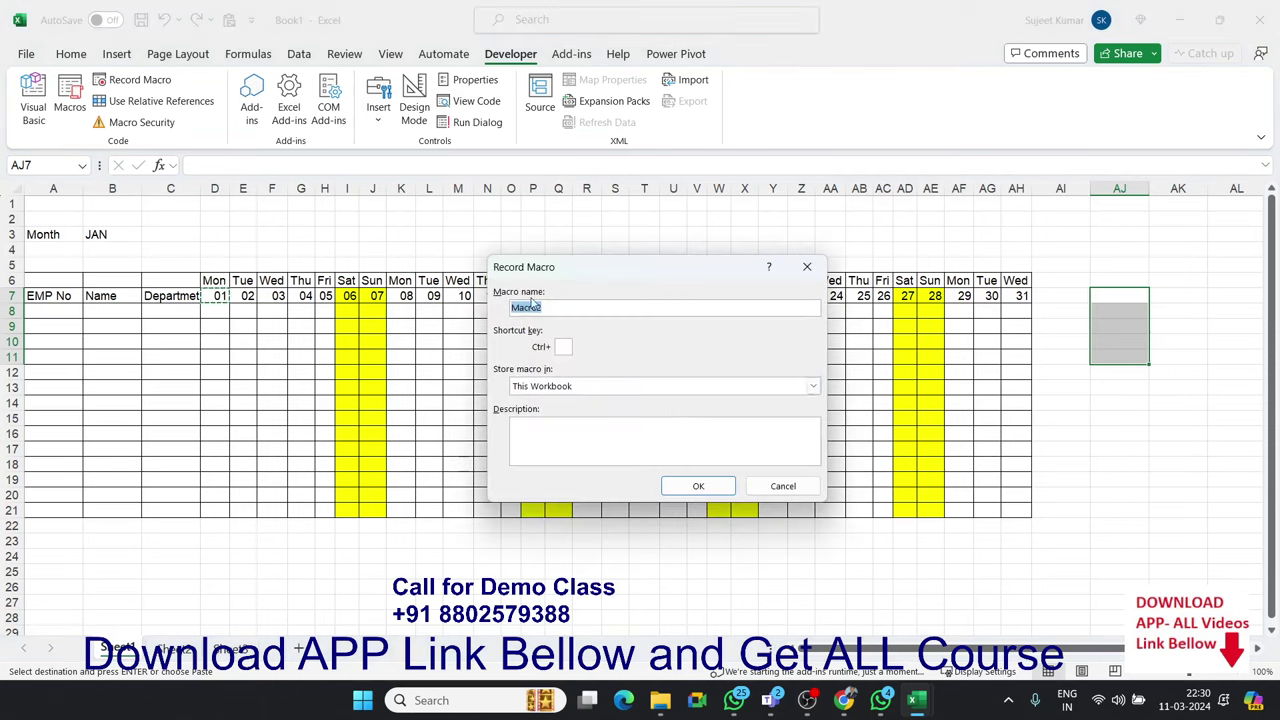
{"action": "left_click", "coordinate": [700, 487]}
{"action": "left_click", "coordinate": [178, 54]}
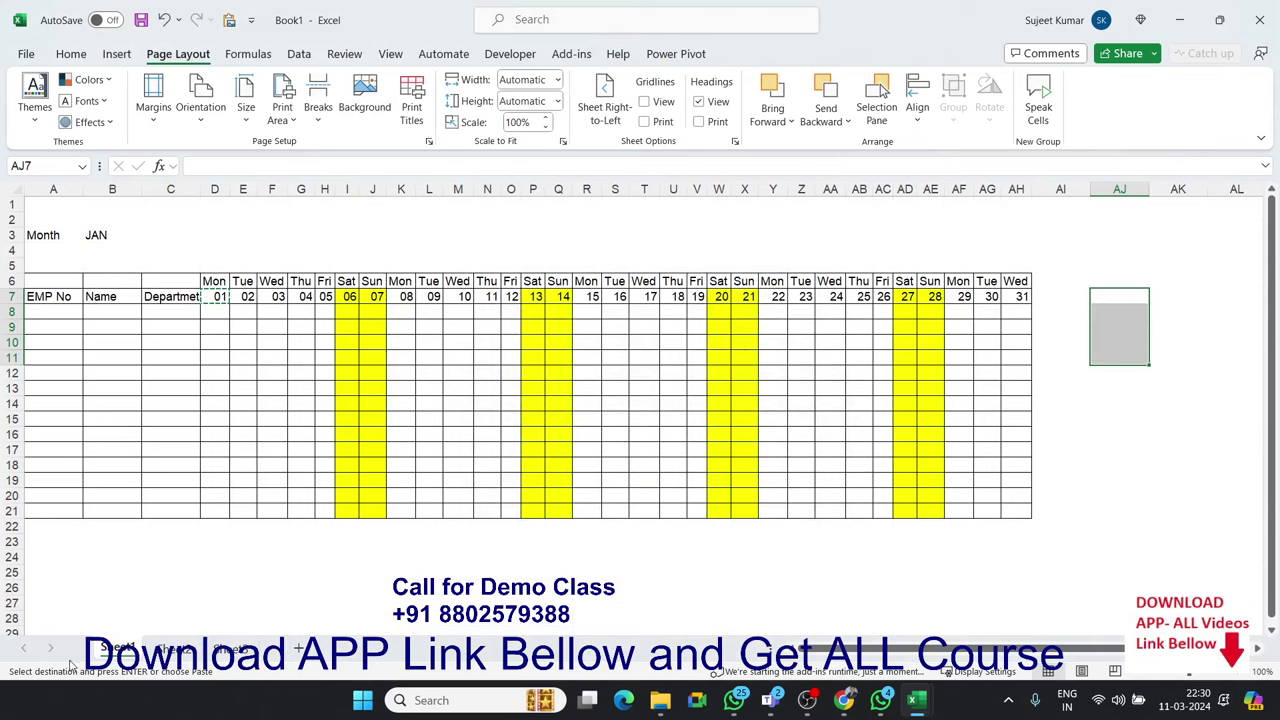
{"action": "left_click", "coordinate": [510, 56]}
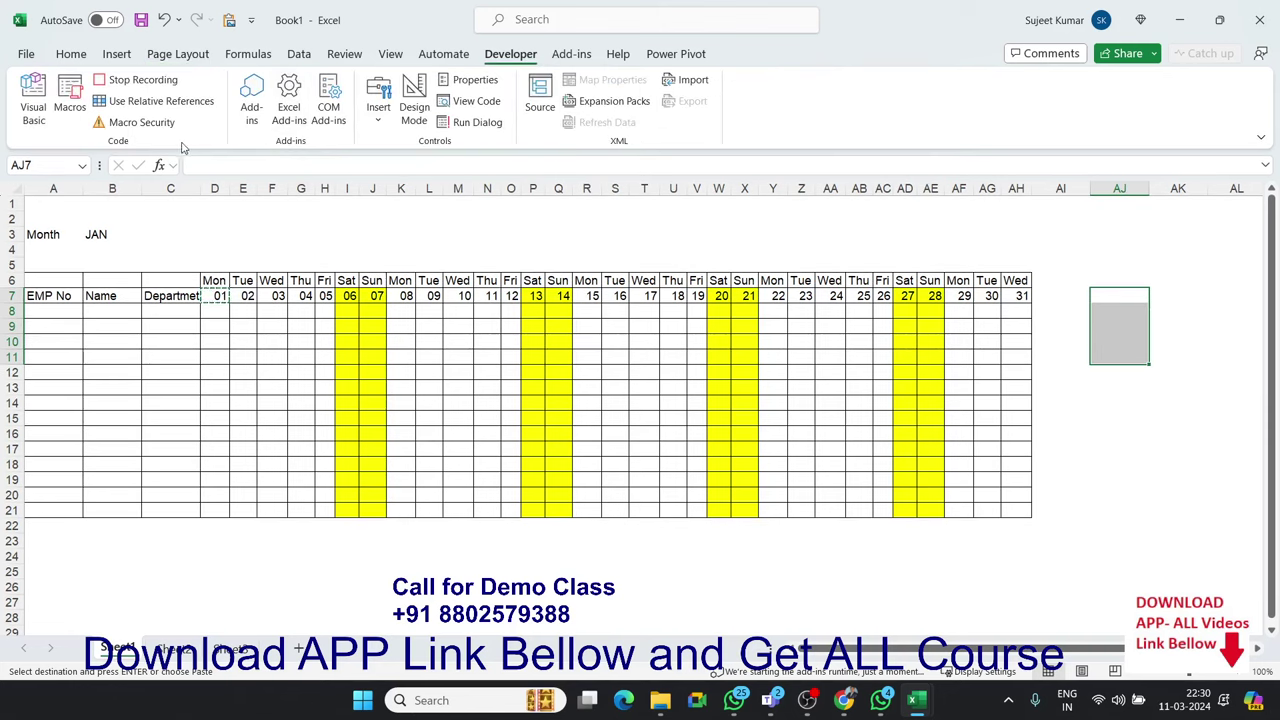
{"action": "left_click", "coordinate": [113, 85]}
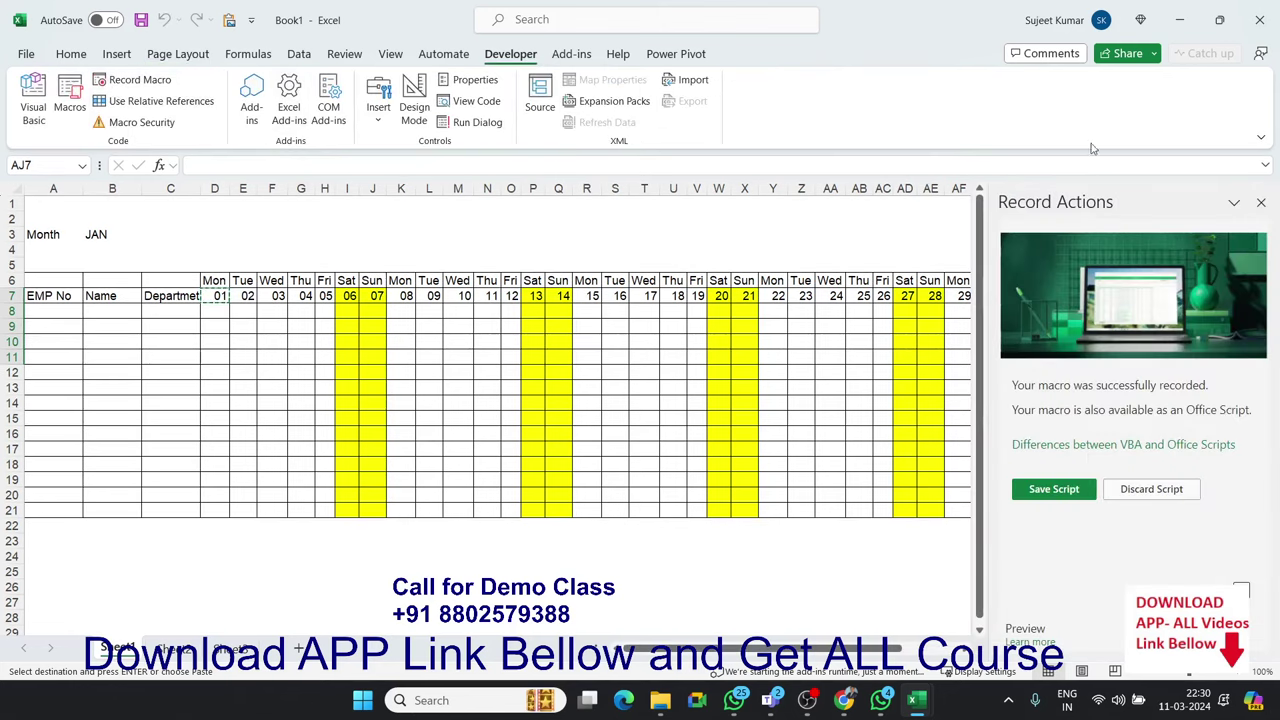
{"action": "left_click", "coordinate": [1259, 203]}
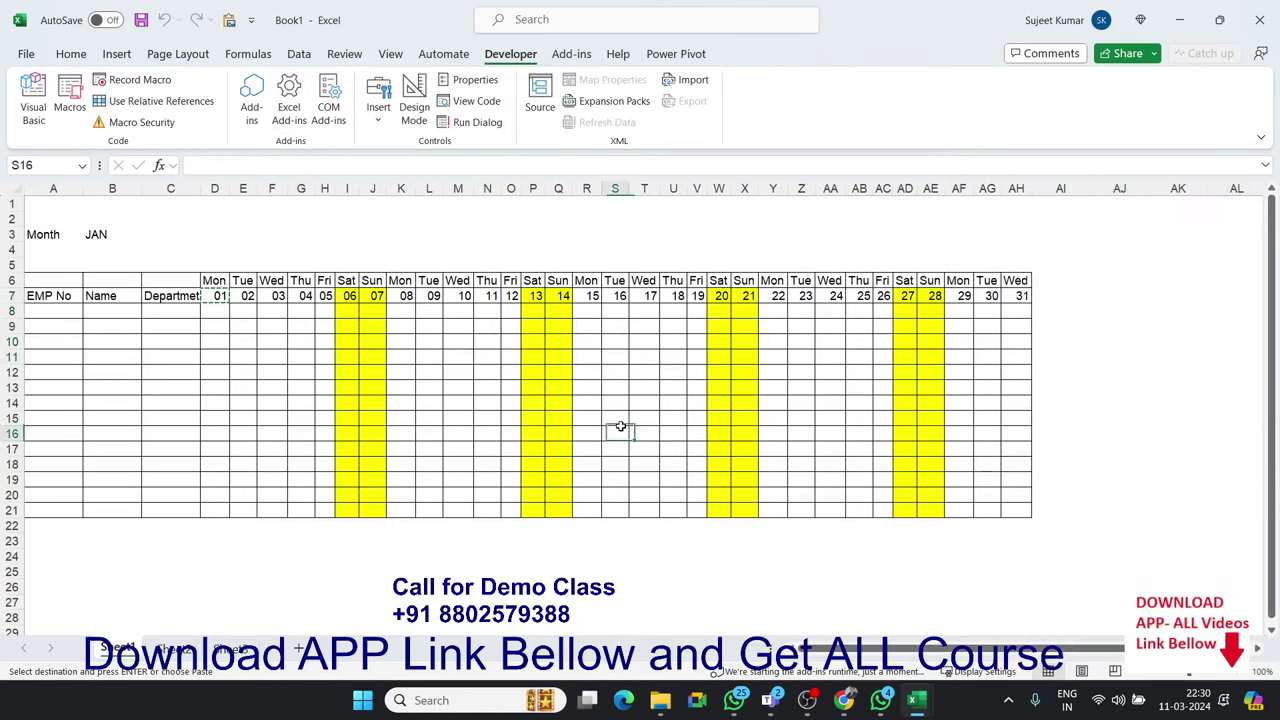
{"action": "key", "text": "alt+F11"}
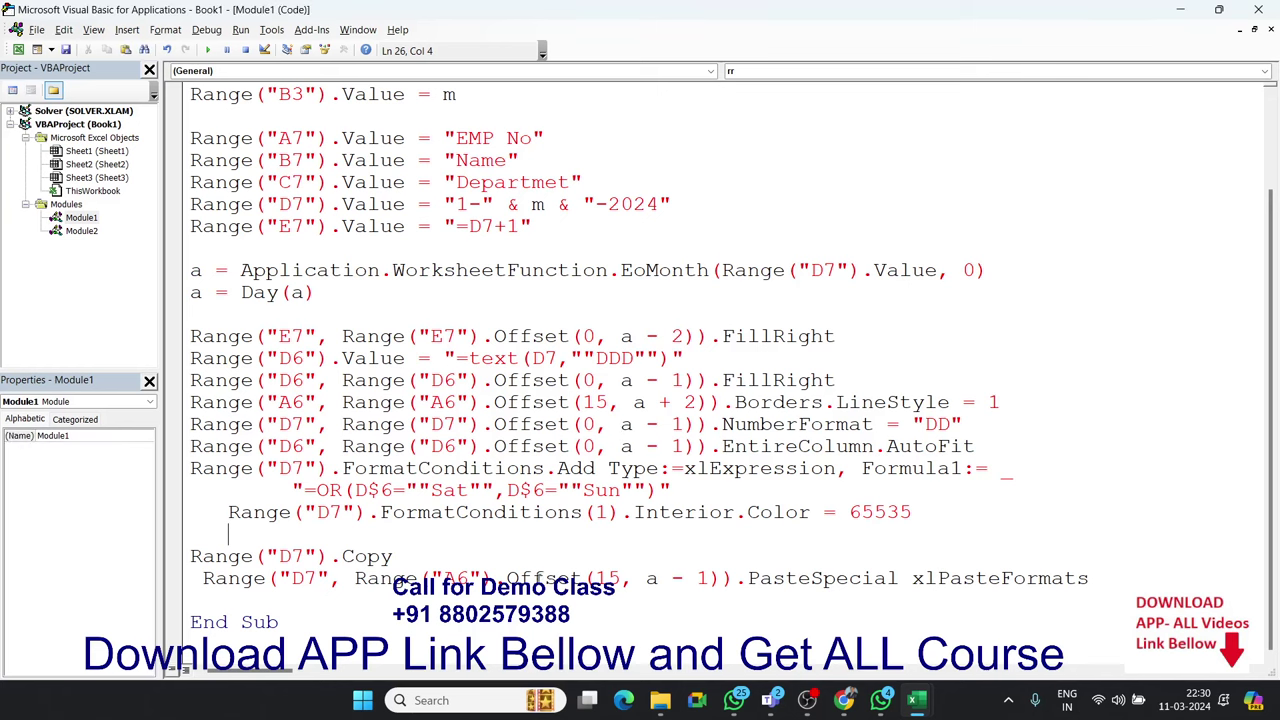
Copy the recorded gridline-hiding statement into Module1's rr macro, just above End Sub
{"action": "double_click", "coordinate": [88, 231]}
{"action": "left_click_drag", "start_coordinate": [238, 578], "coordinate": [742, 588]}
{"action": "key", "text": "ctrl+c"}
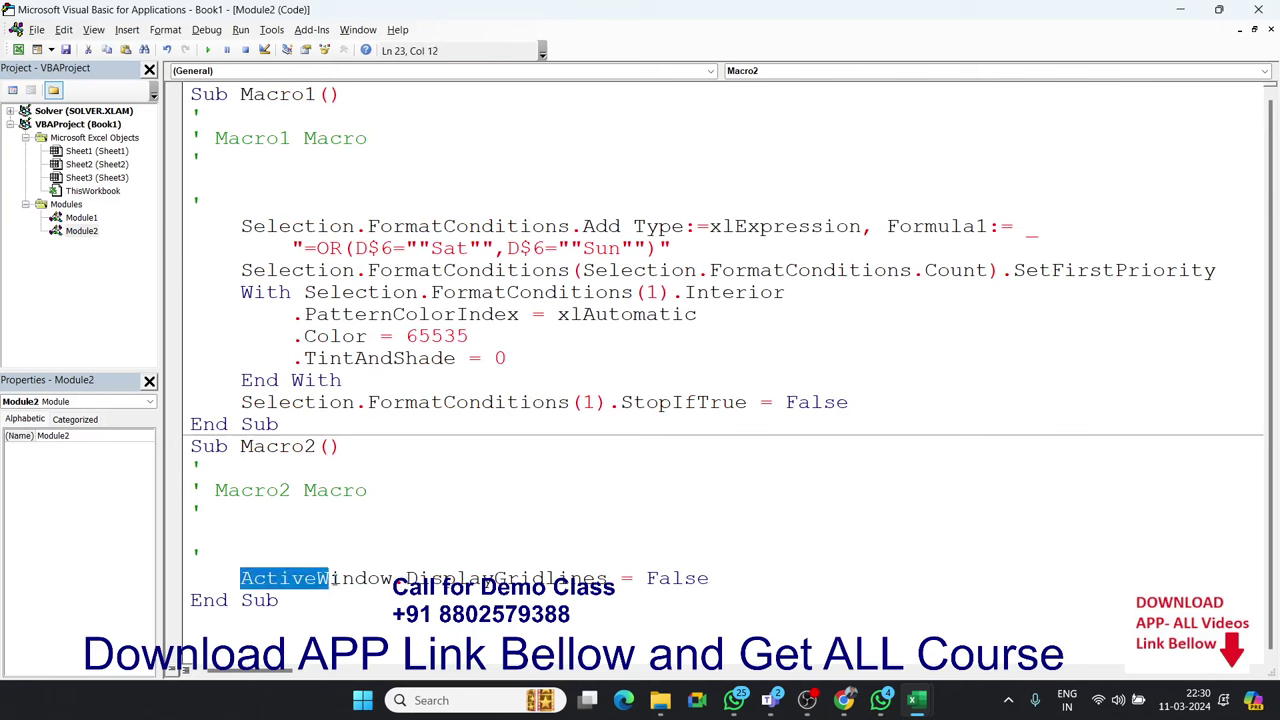
{"action": "double_click", "coordinate": [80, 218]}
{"action": "left_click", "coordinate": [197, 578]}
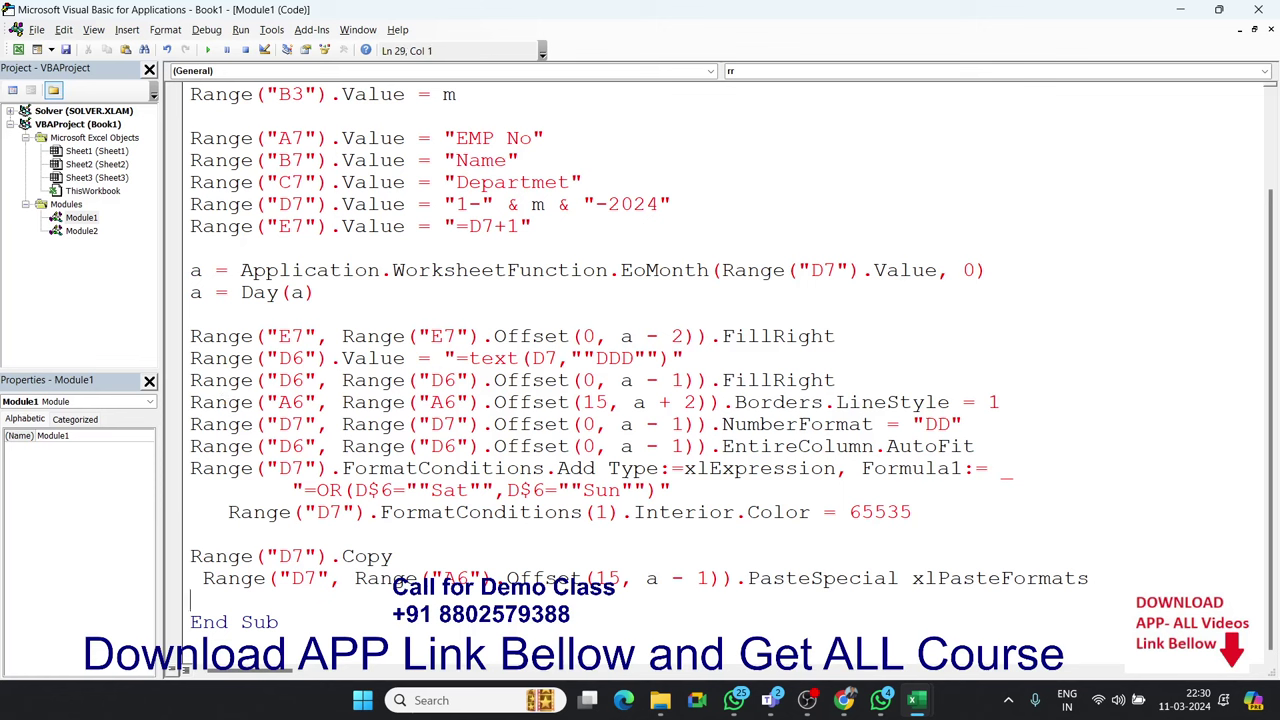
{"action": "key", "text": "Return"}
{"action": "key", "text": "ctrl+v"}
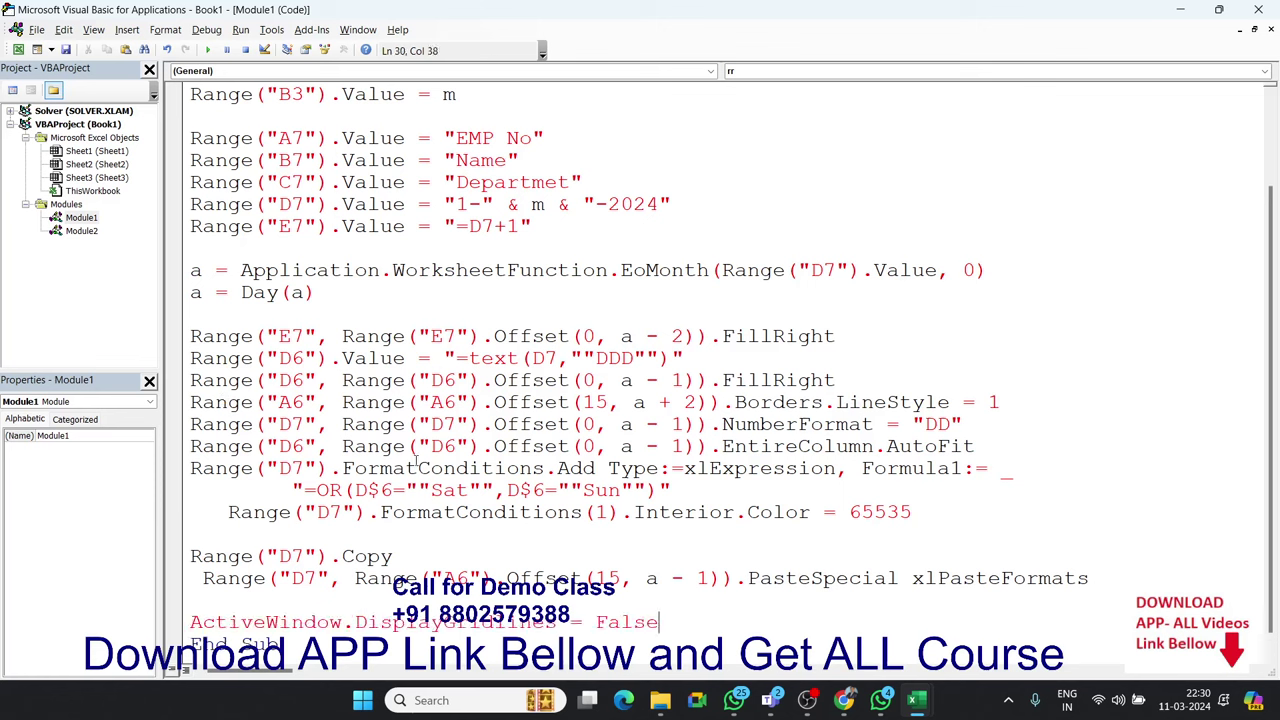
{"action": "left_click", "coordinate": [417, 468]}
{"action": "scroll", "coordinate": [418, 455], "scroll_direction": "down", "scroll_amount": 1}
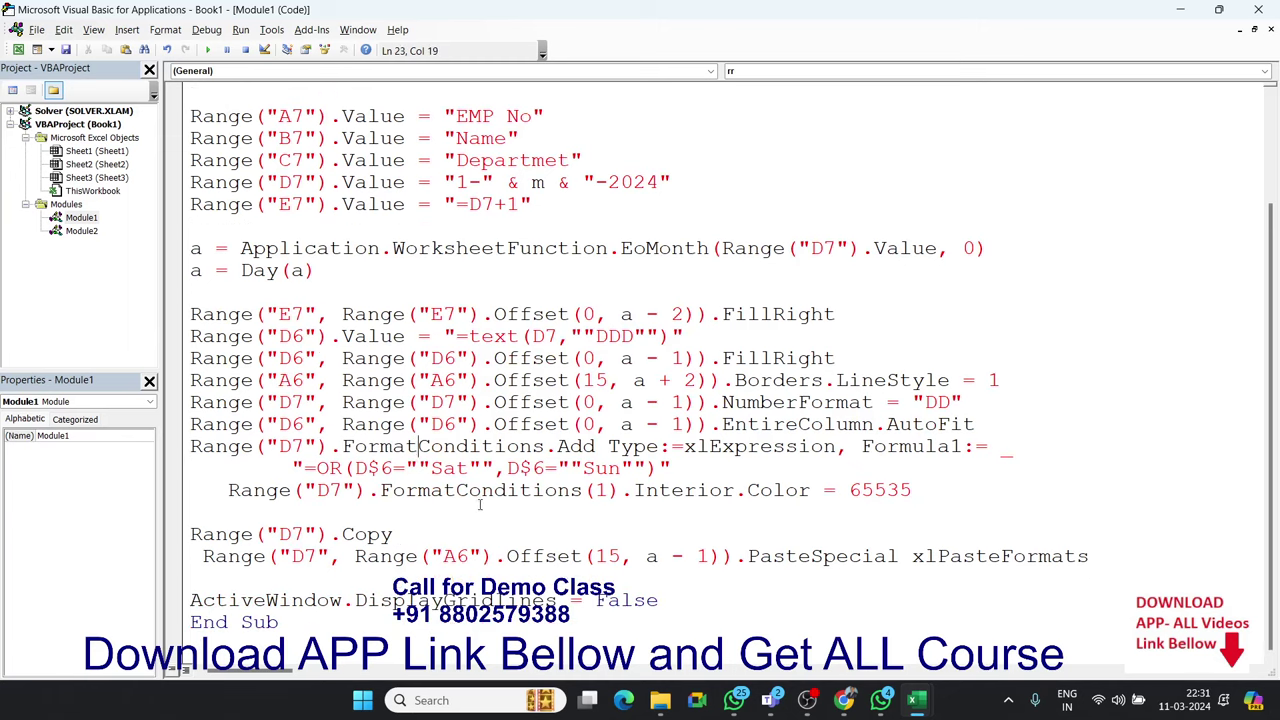
{"action": "scroll", "coordinate": [481, 505], "scroll_direction": "up", "scroll_amount": 2}
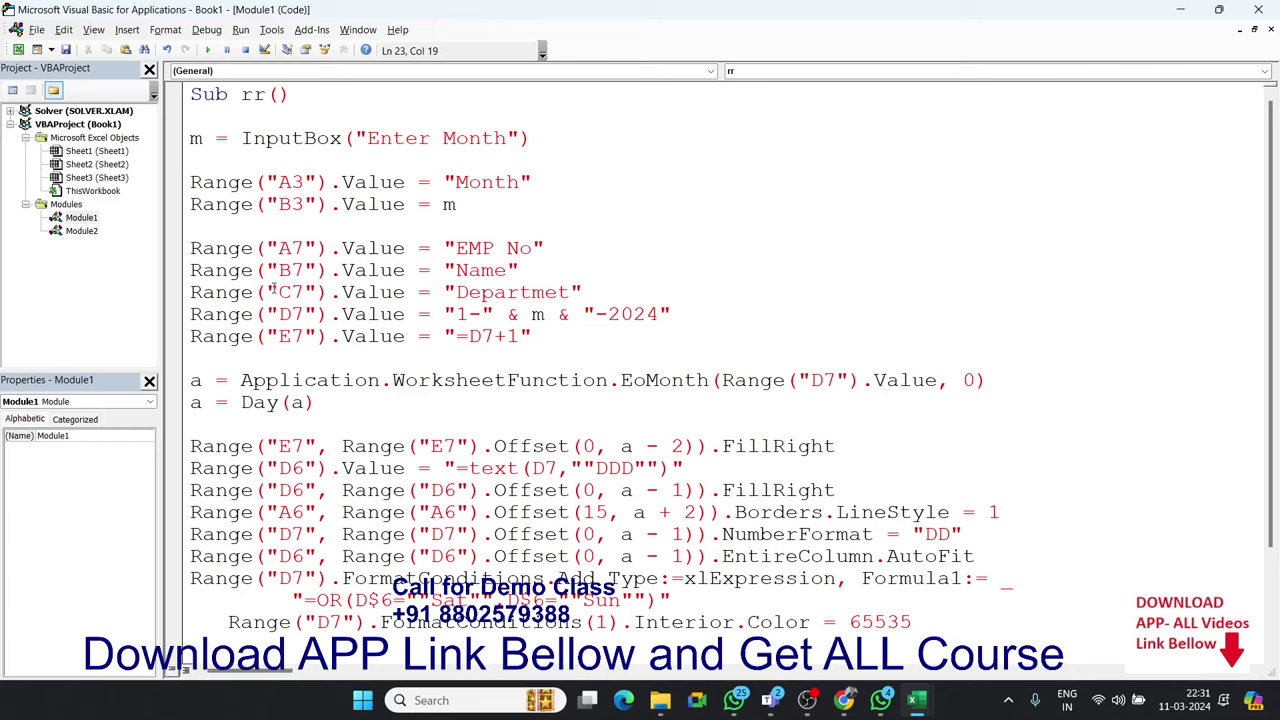
Add Sheets.Add.Name = m after the InputBox line, then switch back to Excel
{"action": "left_click", "coordinate": [202, 158]}
{"action": "key", "text": "Return"}
{"action": "type", "text": "sheets"}
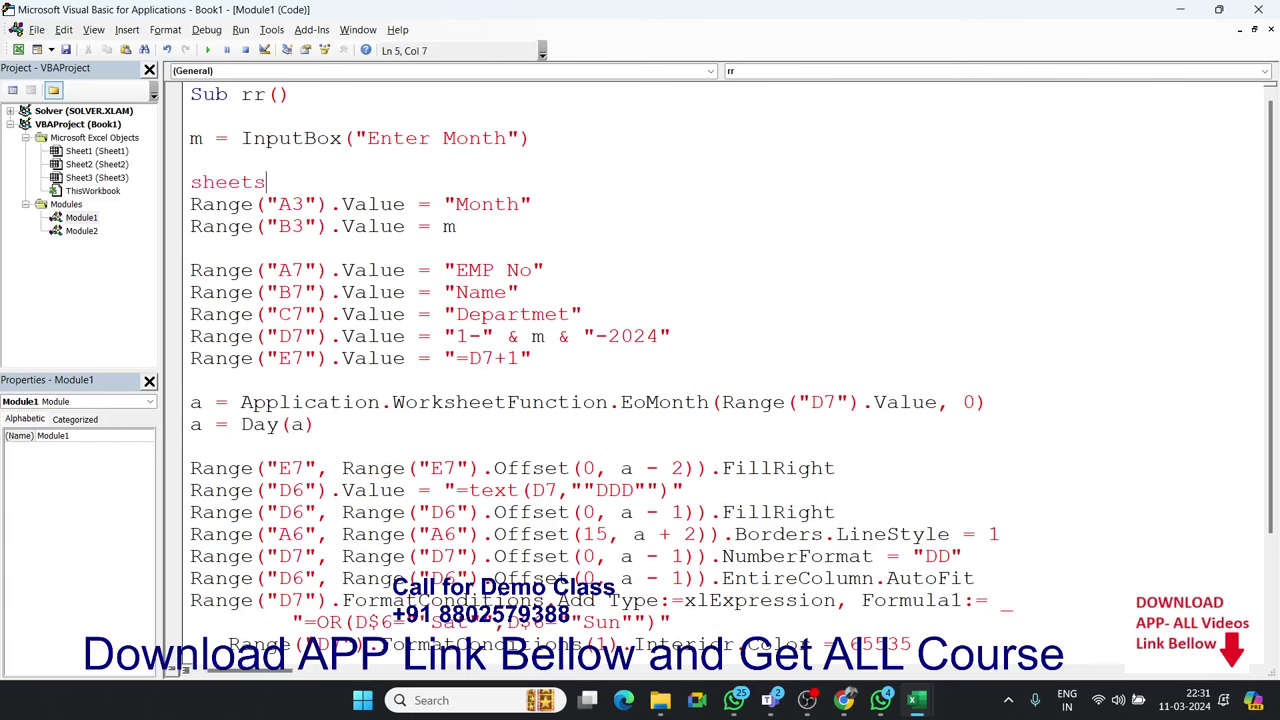
{"action": "type", "text": ".ad"}
{"action": "key", "text": "Tab"}
{"action": "type", "text": "."}
{"action": "type", "text": "name="}
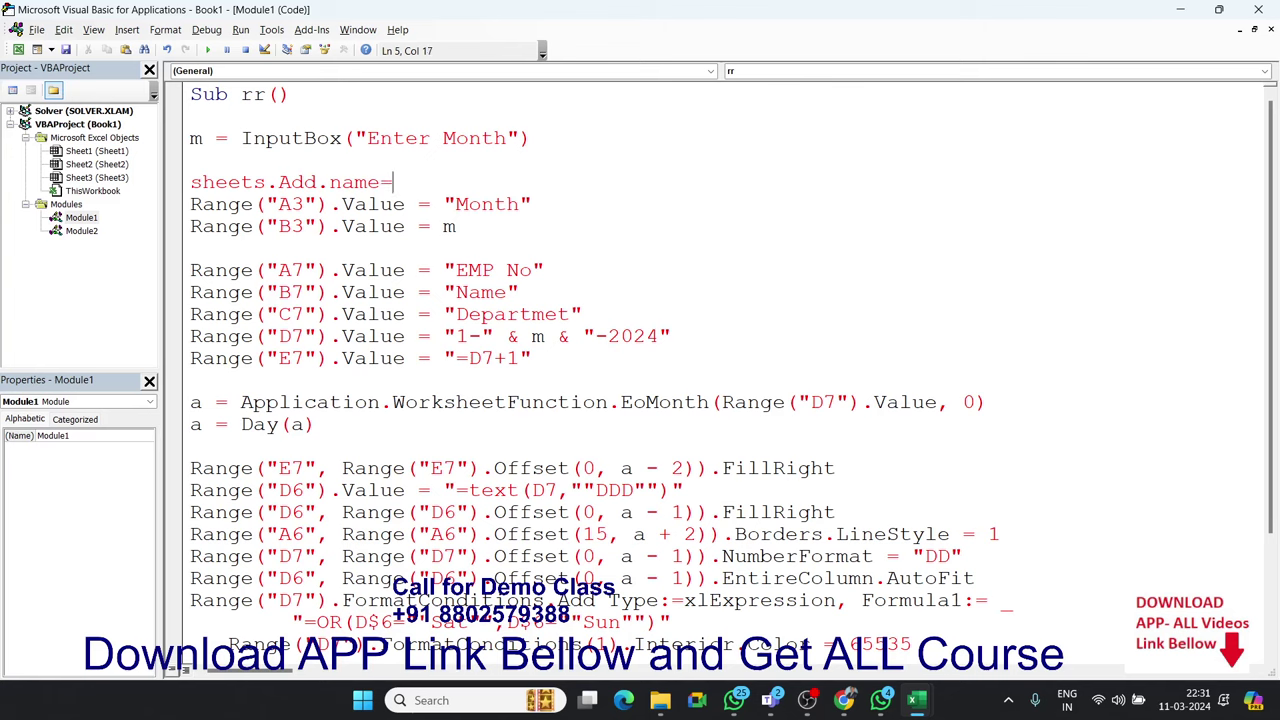
{"action": "type", "text": "m"}
{"action": "key", "text": "Up"}
{"action": "left_click", "coordinate": [318, 247]}
{"action": "scroll", "coordinate": [330, 249], "scroll_direction": "down", "scroll_amount": 3}
{"action": "scroll", "coordinate": [330, 249], "scroll_direction": "up", "scroll_amount": 3}
{"action": "key", "text": "alt+F11"}
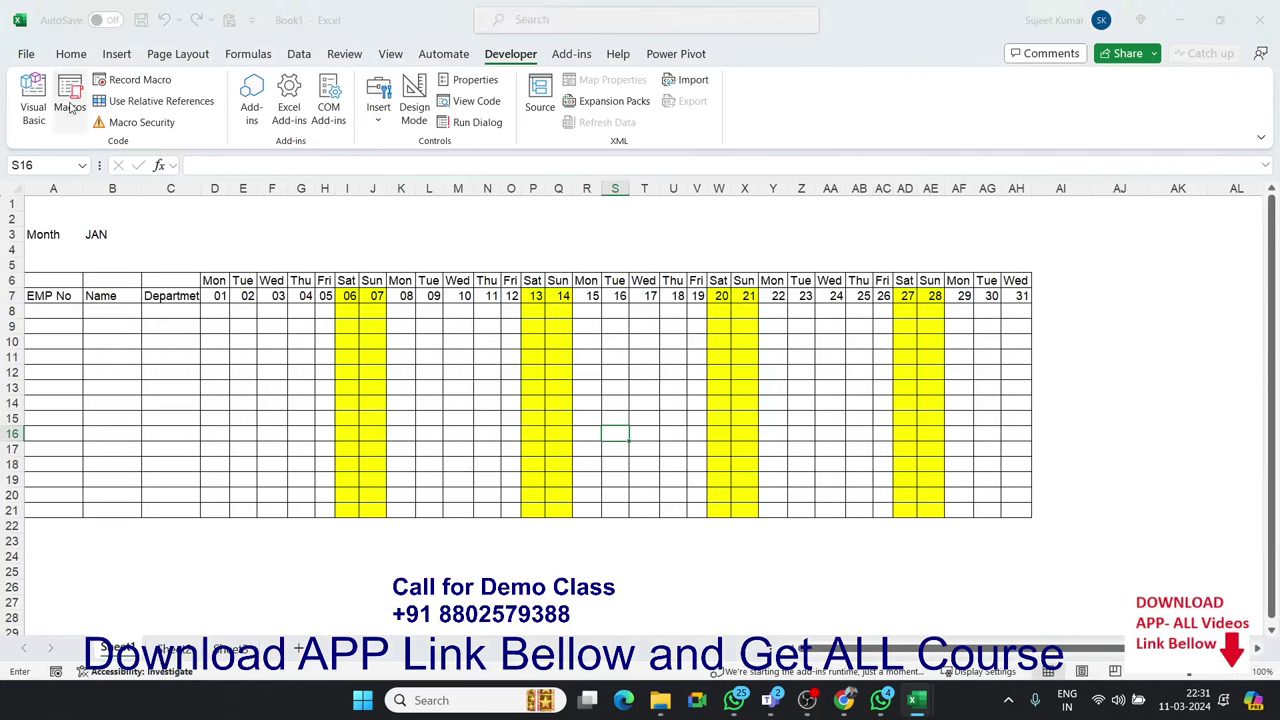
Run the rr macro with month JAN to create the JAN attendance sheet
{"action": "left_click", "coordinate": [70, 108]}
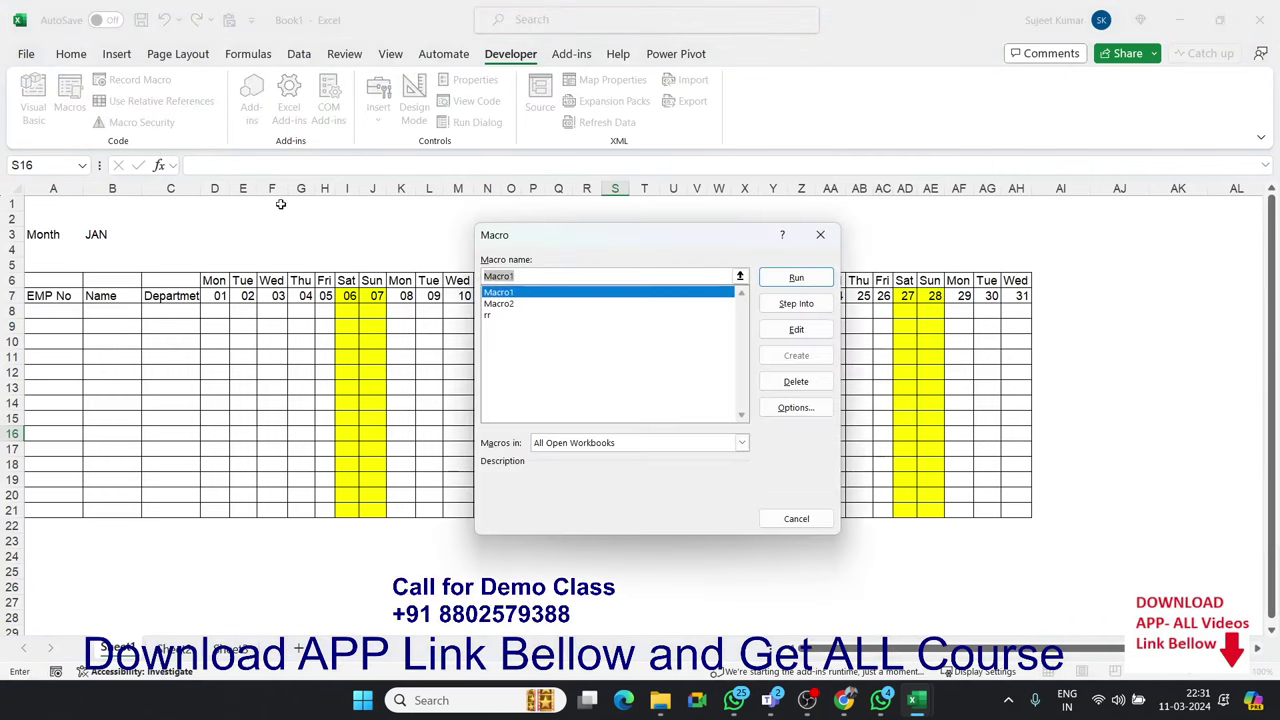
{"action": "left_click", "coordinate": [492, 316]}
{"action": "left_click", "coordinate": [796, 277]}
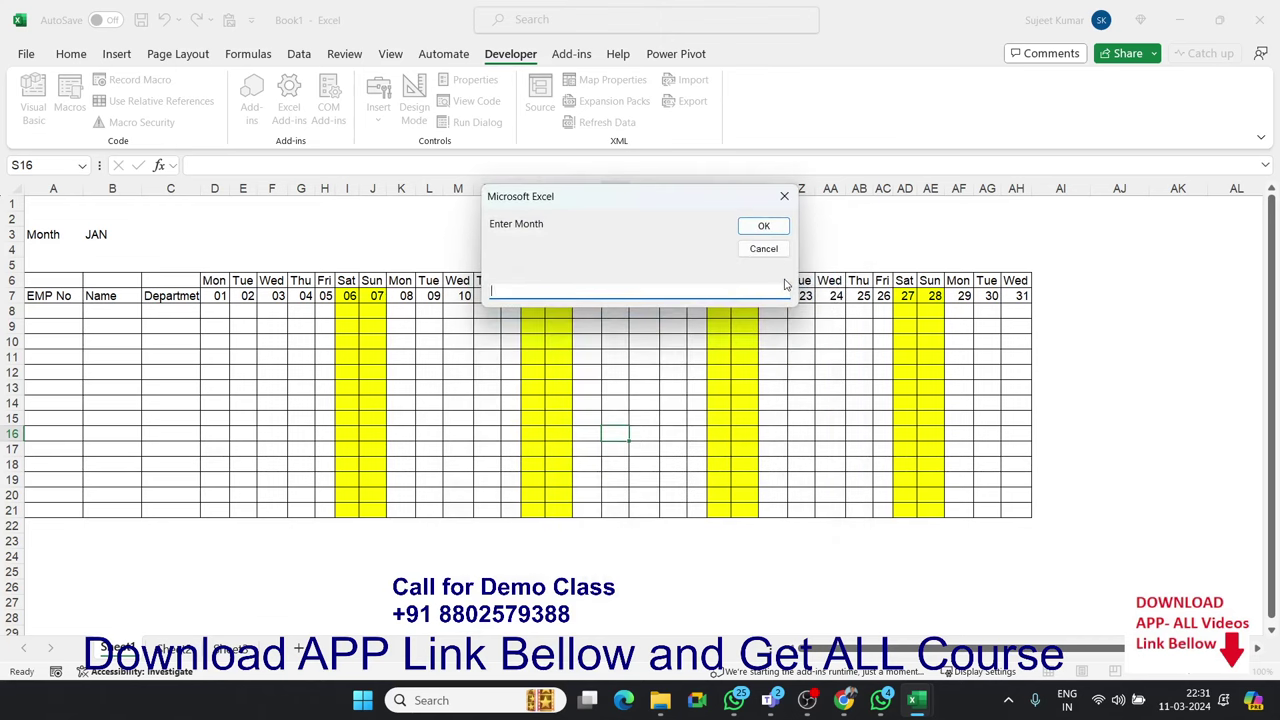
{"action": "type", "text": "JAN"}
{"action": "left_click", "coordinate": [763, 225]}
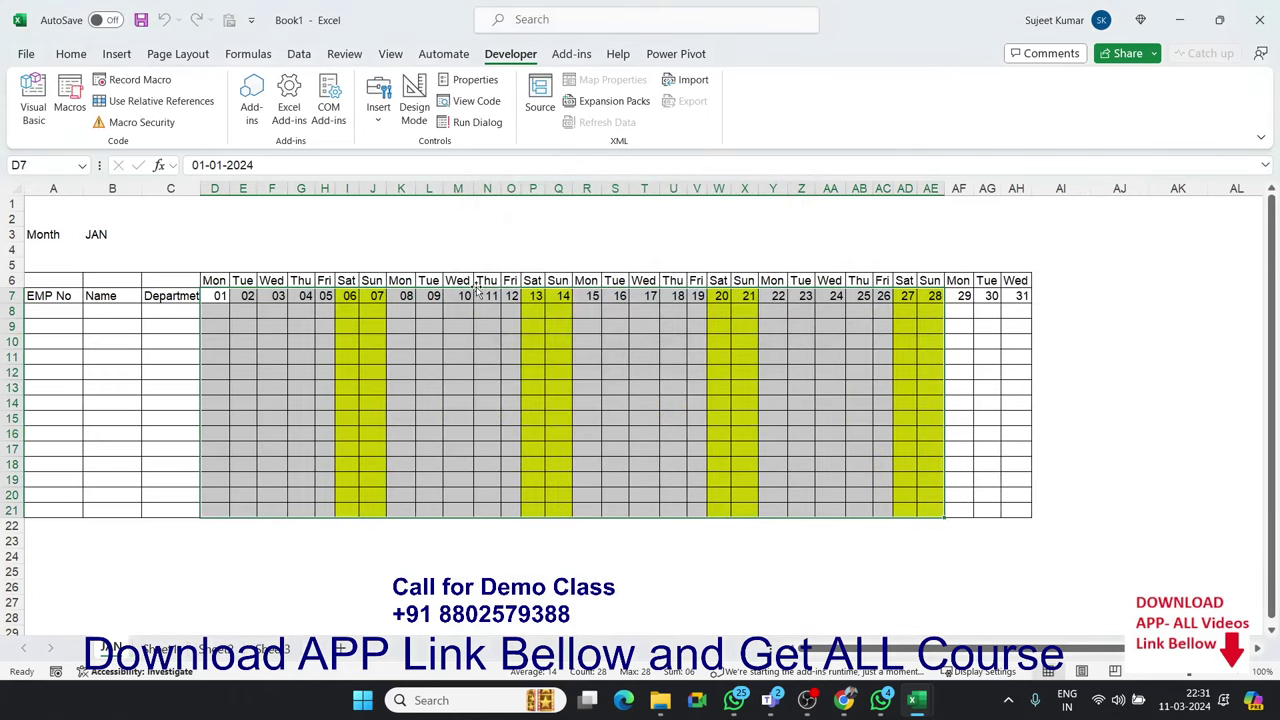
{"action": "left_click", "coordinate": [499, 313]}
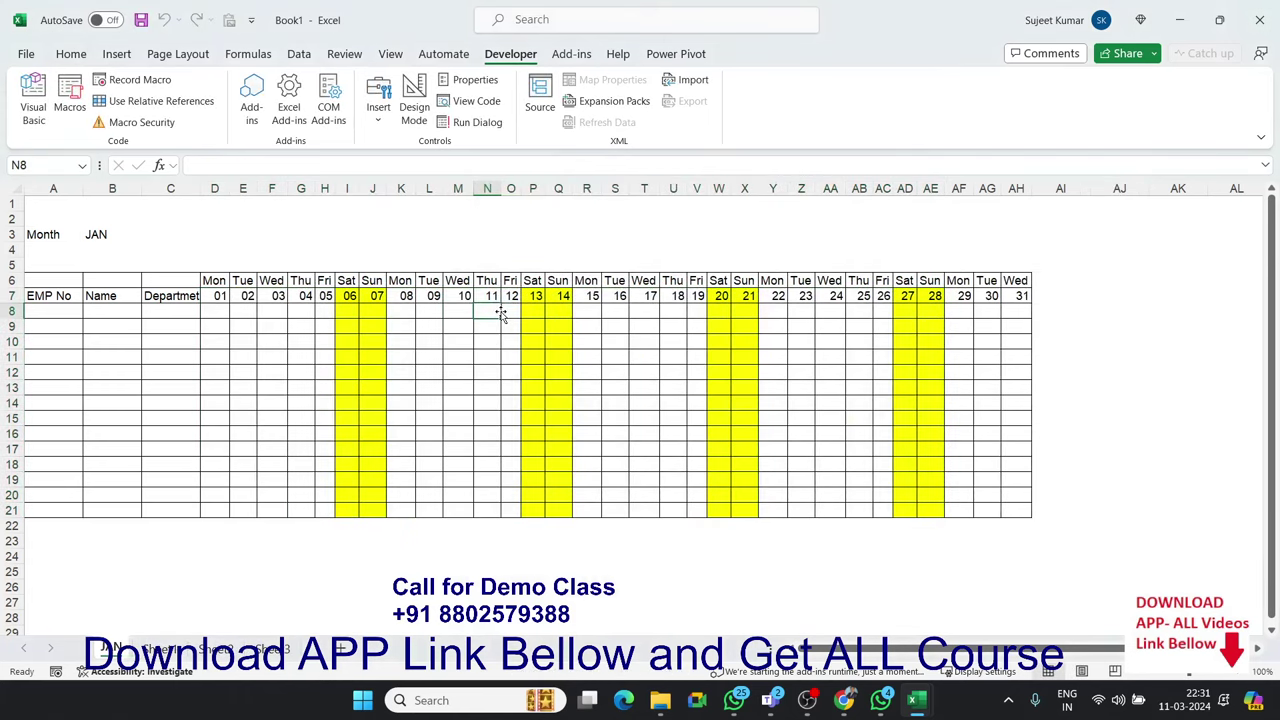
{"action": "left_click", "coordinate": [135, 80]}
{"action": "key", "text": "Escape"}
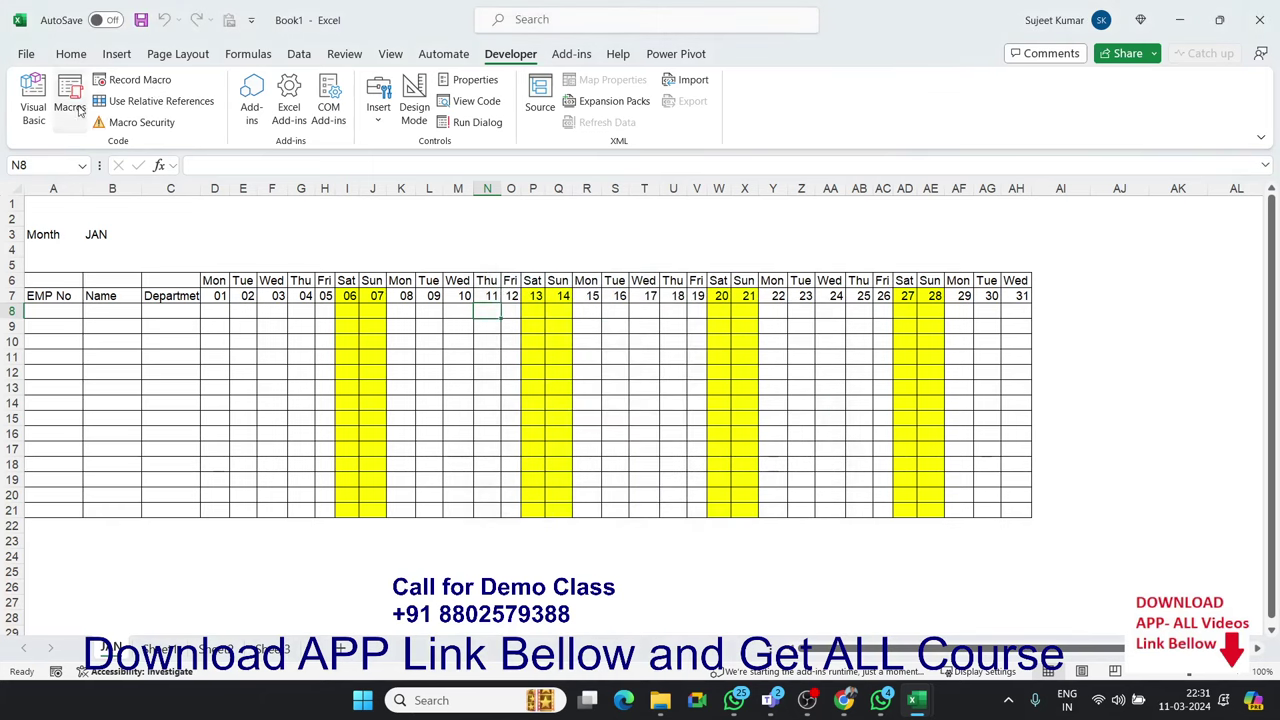
Run the rr macro again with FEB to create the FEB sheet
{"action": "left_click", "coordinate": [69, 100]}
{"action": "left_click", "coordinate": [520, 303]}
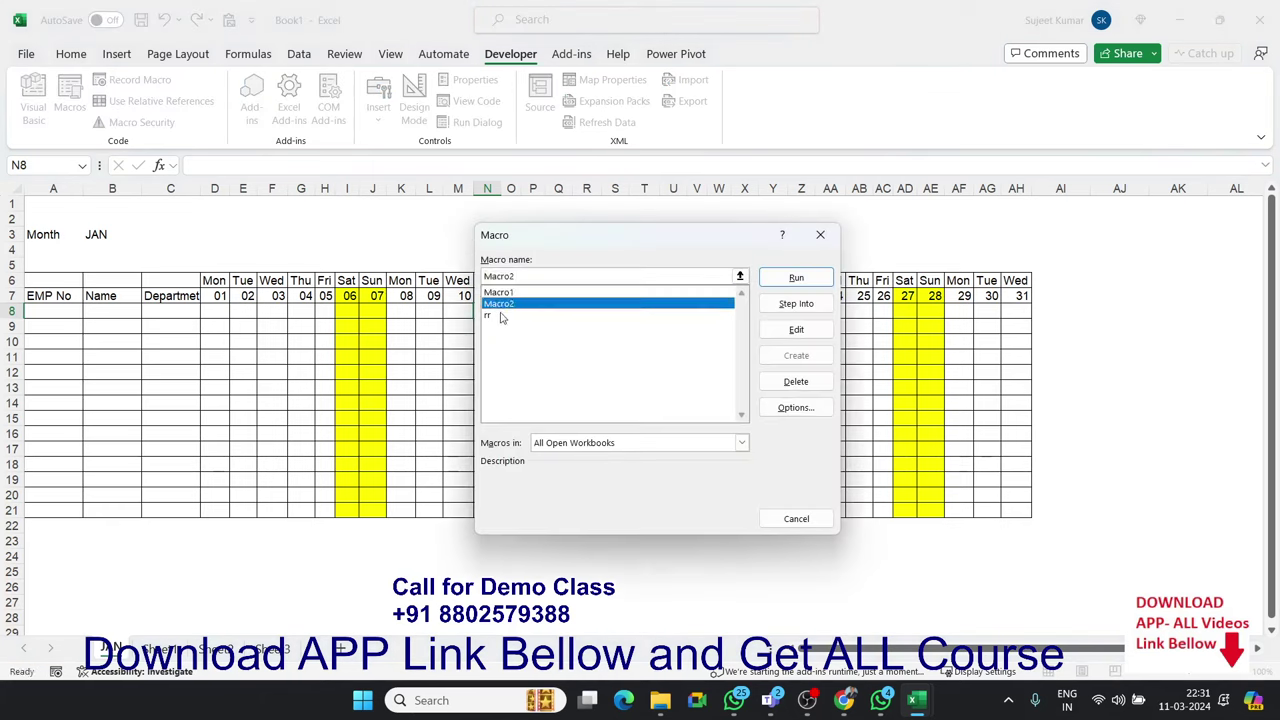
{"action": "left_click", "coordinate": [504, 315]}
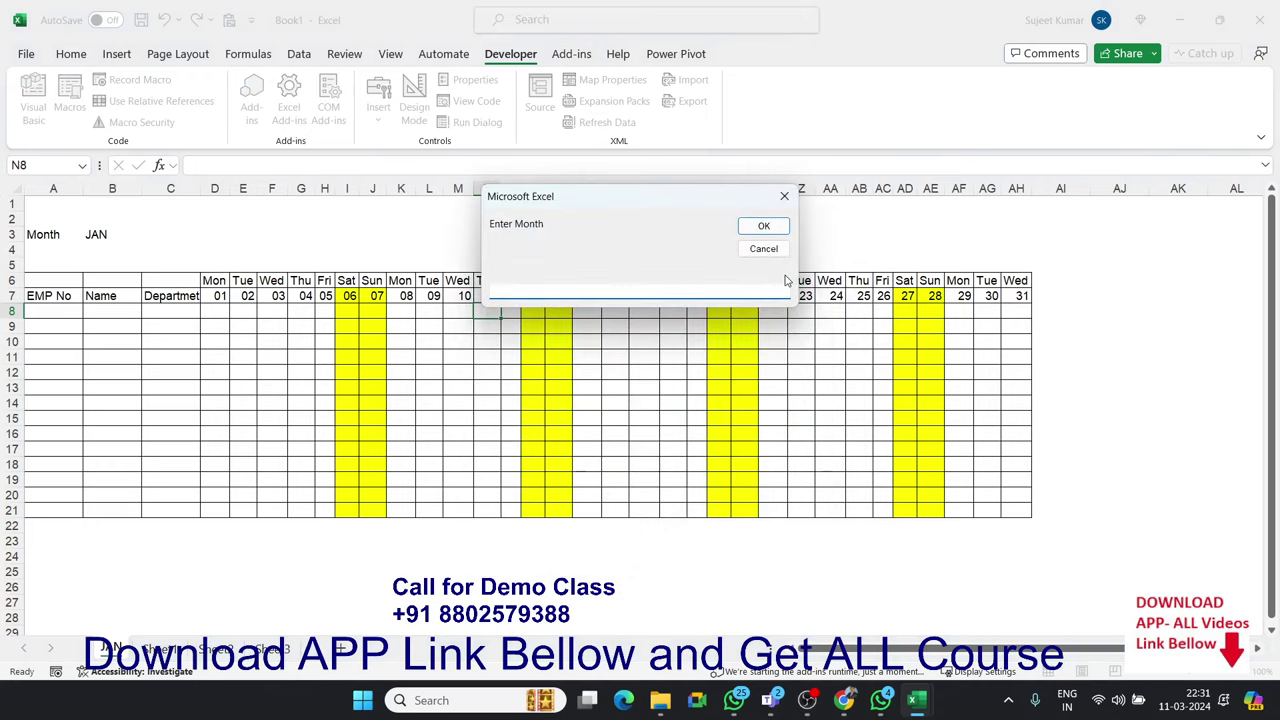
{"action": "type", "text": "FE"}
{"action": "type", "text": "B"}
{"action": "left_click", "coordinate": [764, 224]}
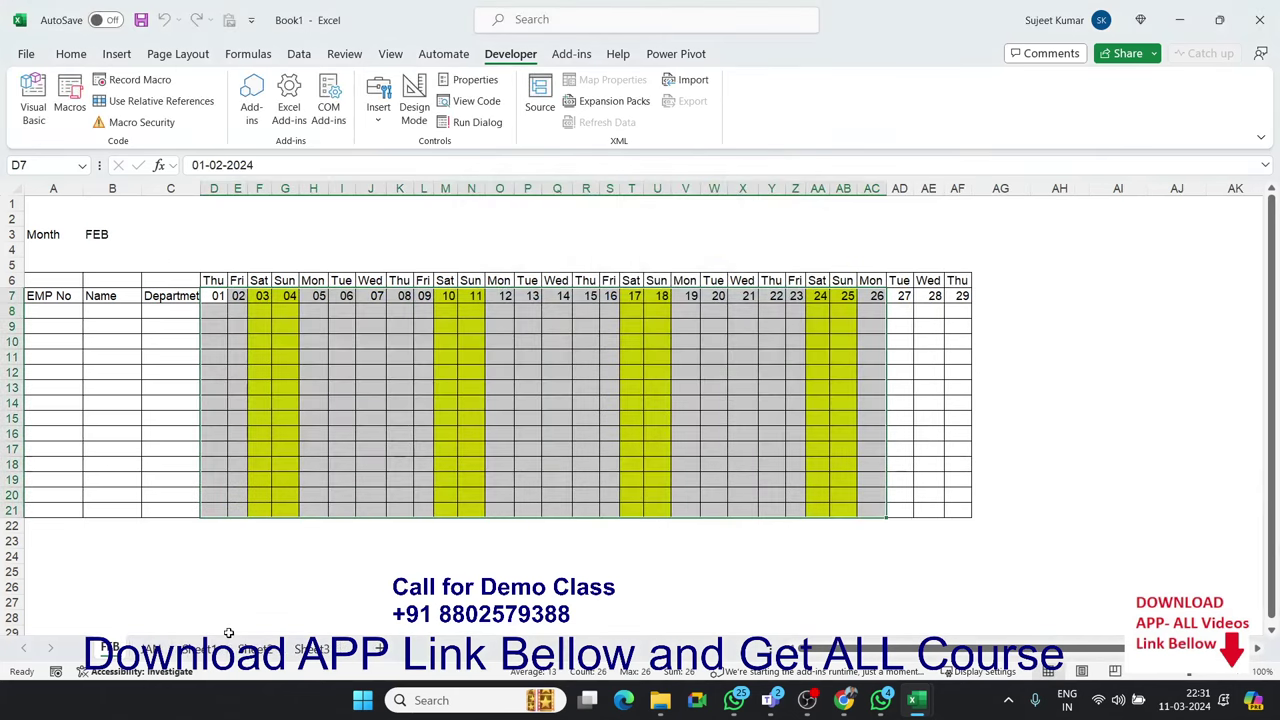
Compare the JAN and FEB sheet tabs, select cells from AF7 down, then return to the VBA editor
{"action": "left_click", "coordinate": [152, 648]}
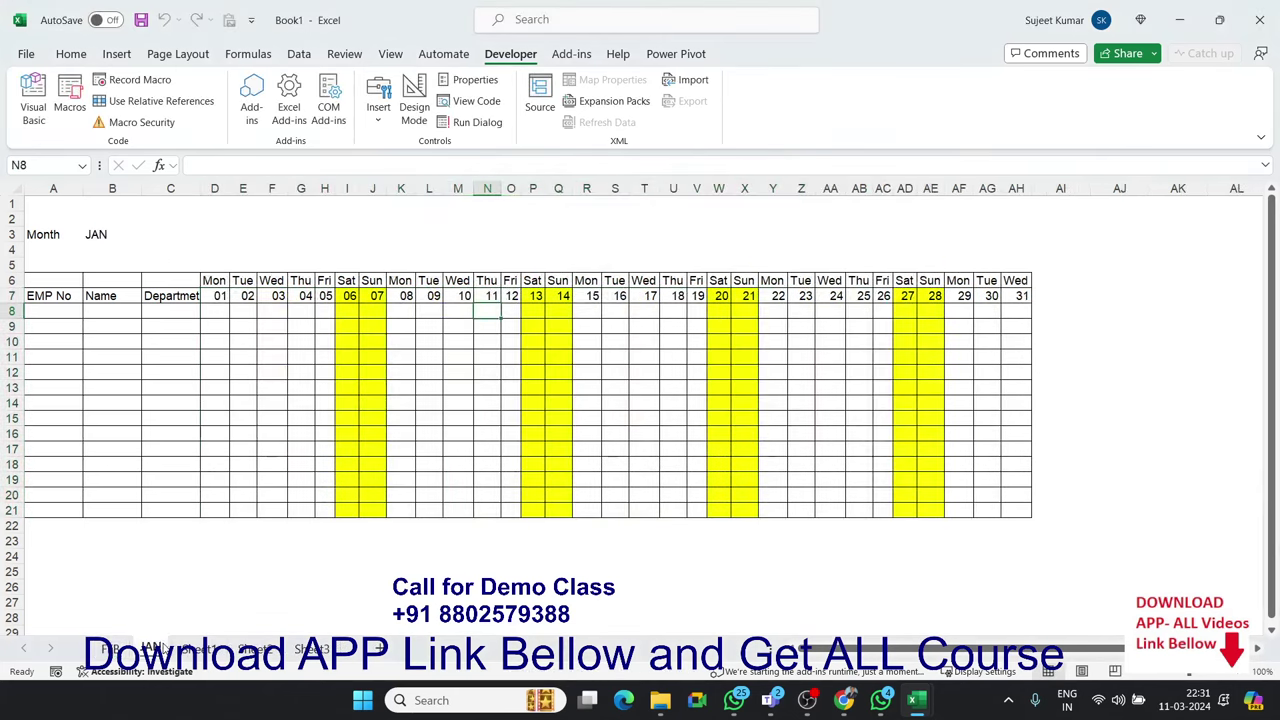
{"action": "left_click", "coordinate": [107, 648]}
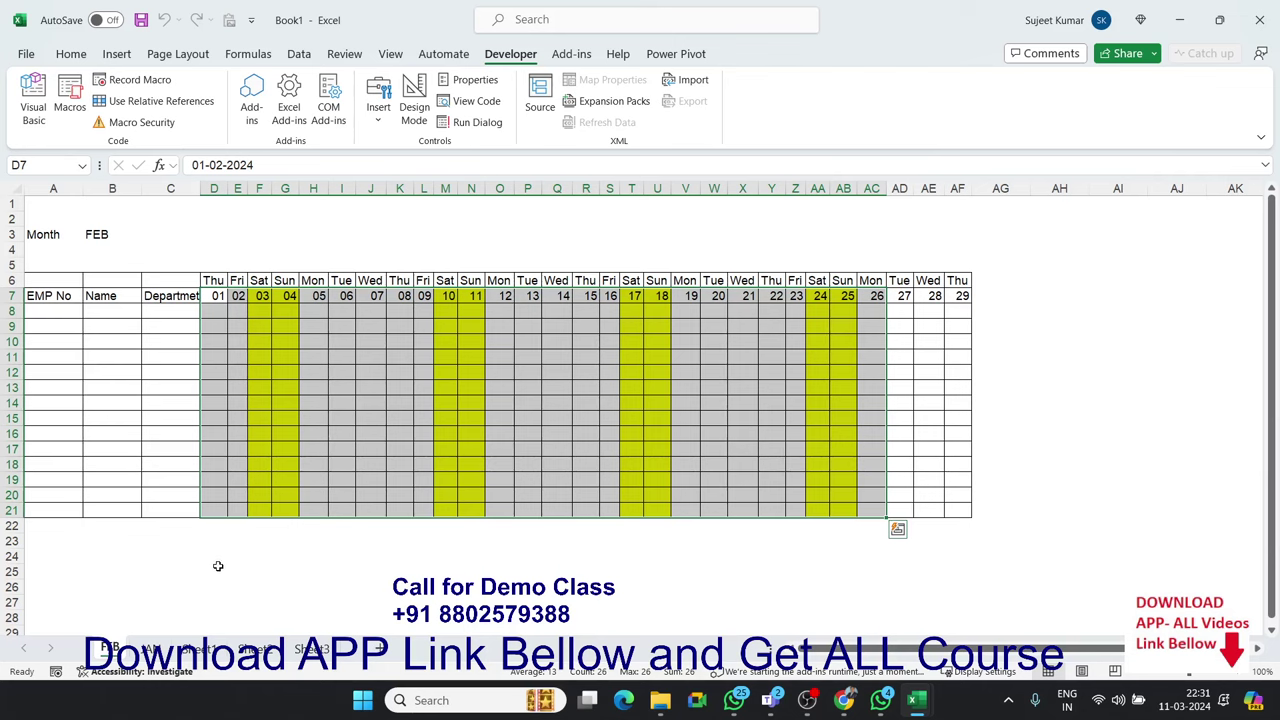
{"action": "left_click", "coordinate": [568, 444]}
{"action": "left_click_drag", "start_coordinate": [955, 296], "coordinate": [966, 515]}
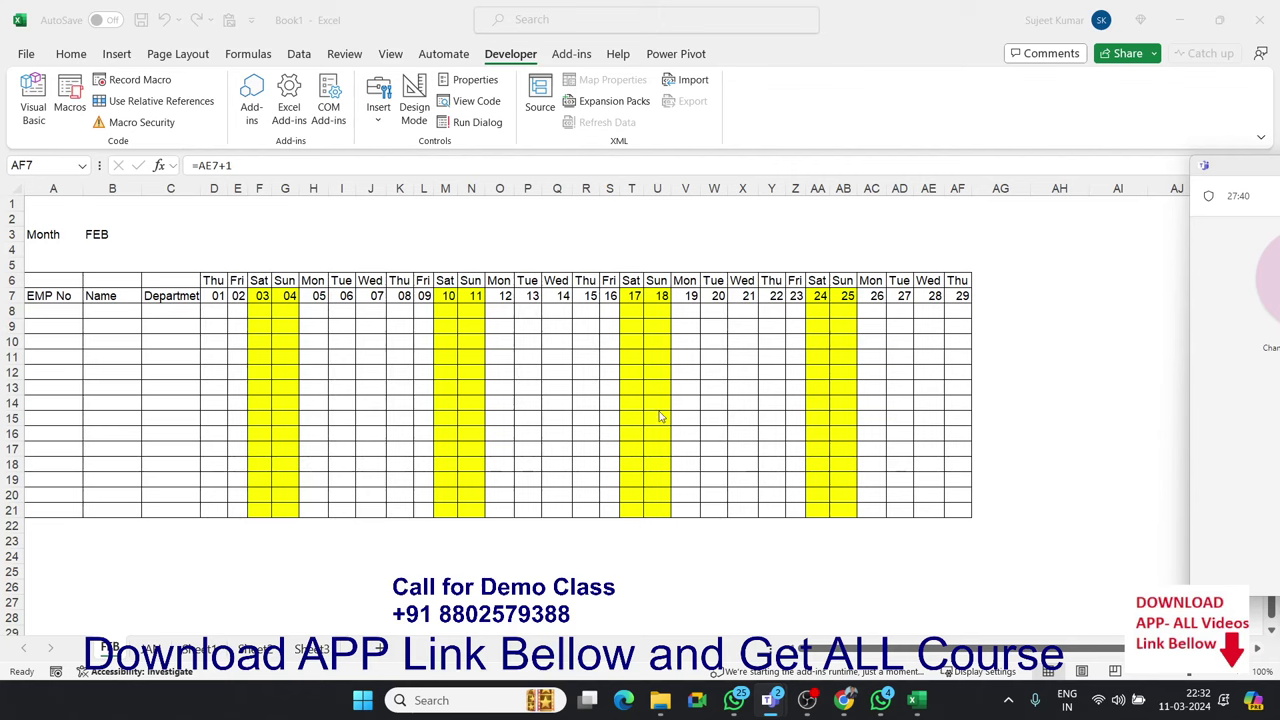
{"action": "key", "text": "alt+Tab"}
{"action": "key", "text": "shift+Tab"}
{"action": "key", "text": "shift+Tab"}
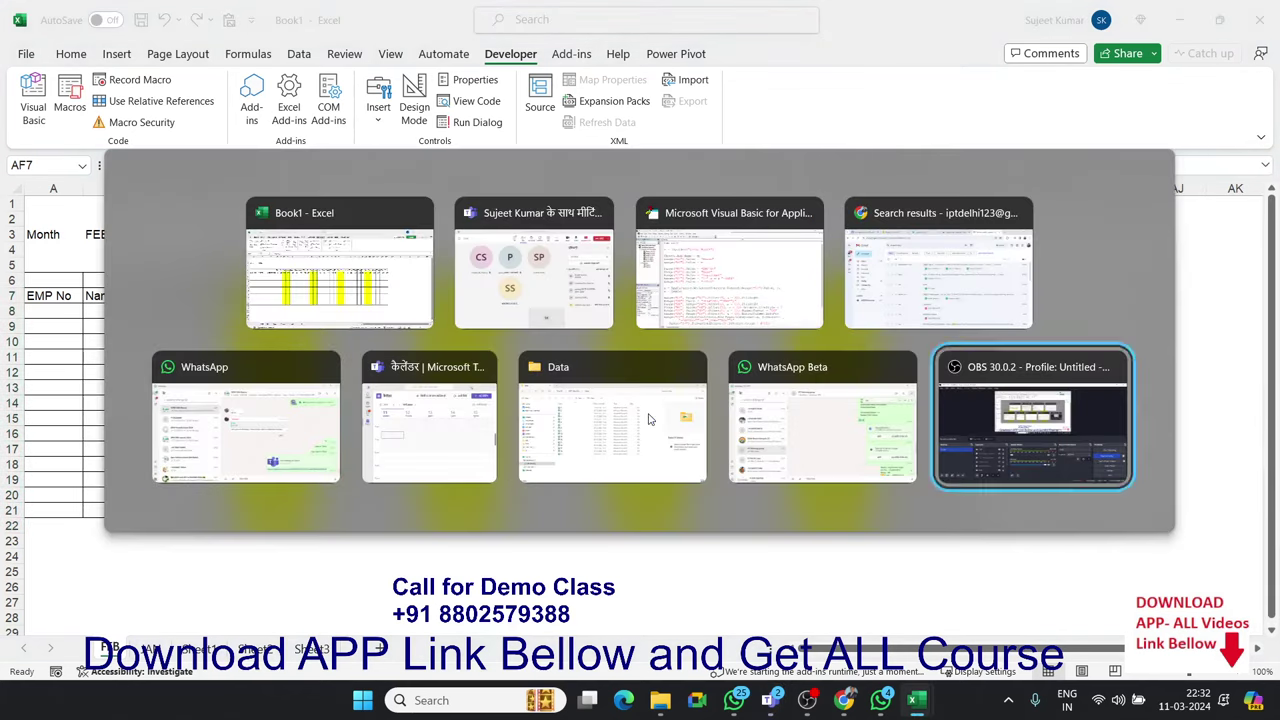
{"action": "key", "text": "Escape"}
{"action": "key", "text": "alt+Tab"}
{"action": "key", "text": "Tab"}
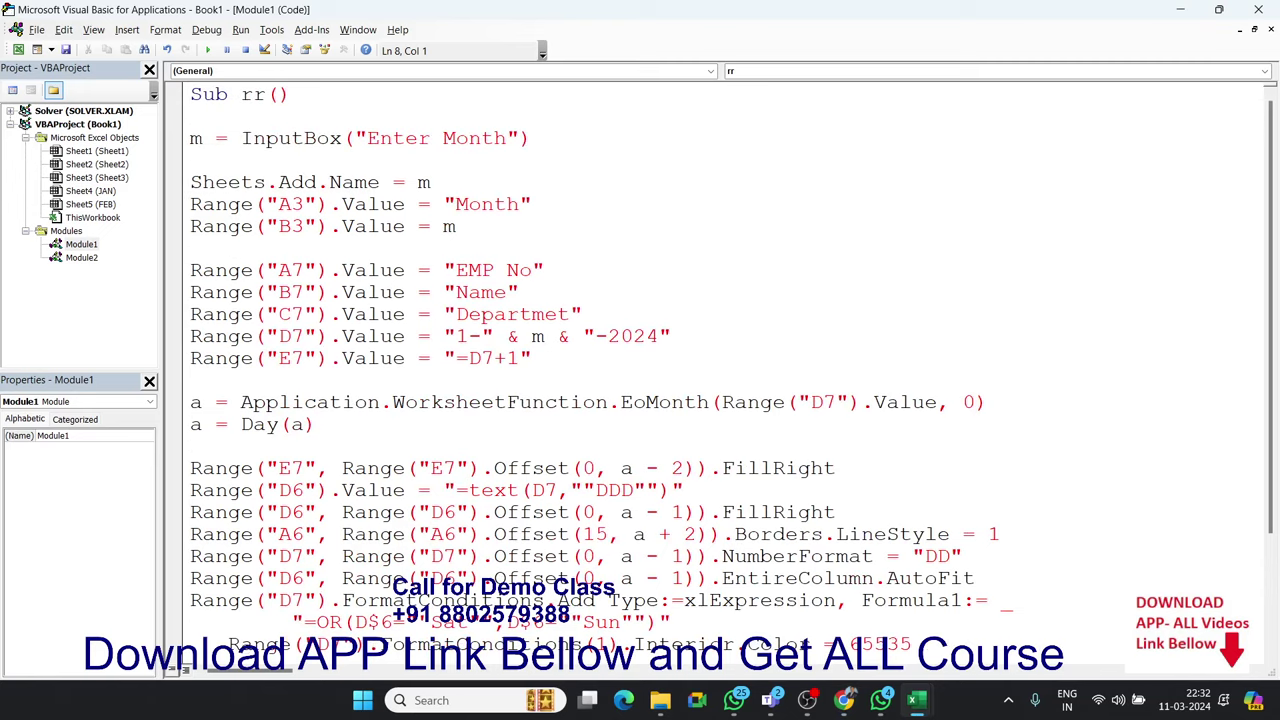
{"action": "left_click", "coordinate": [845, 699]}
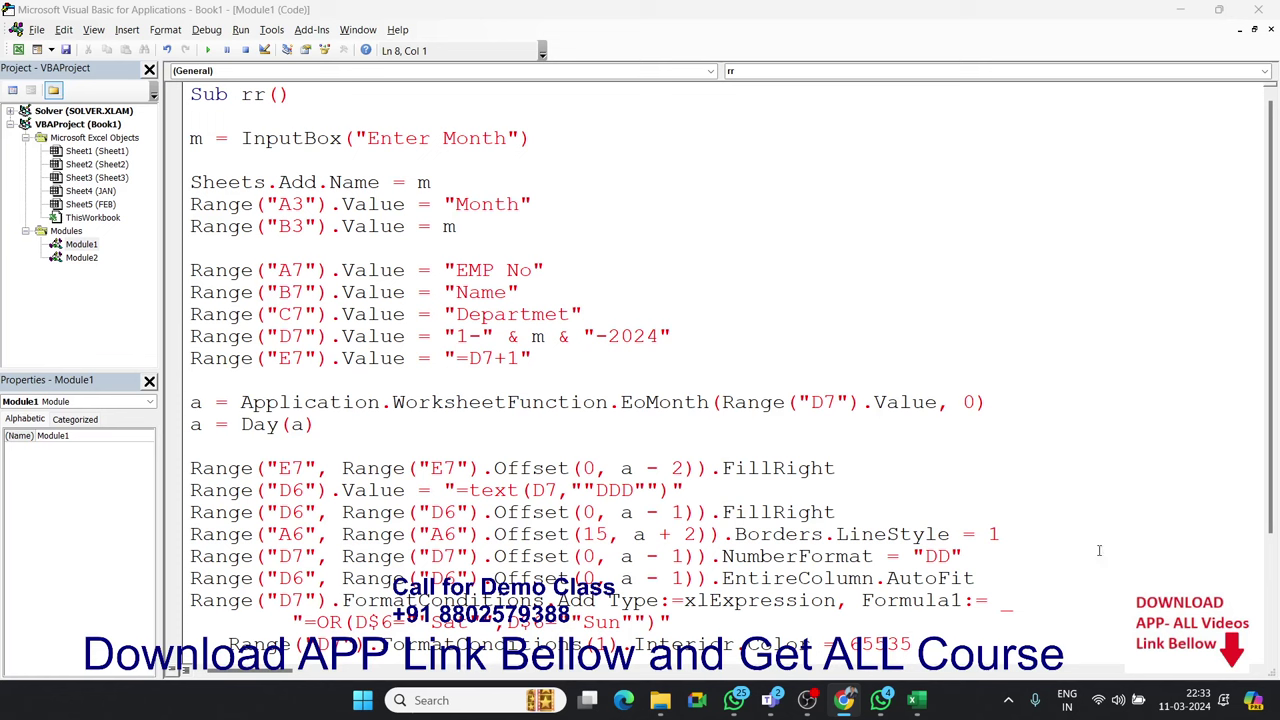
Review the rr macro code around the a = Day(a) and FillRight statements
{"action": "left_click", "coordinate": [611, 450]}
{"action": "scroll", "coordinate": [612, 455], "scroll_direction": "down", "scroll_amount": 2}
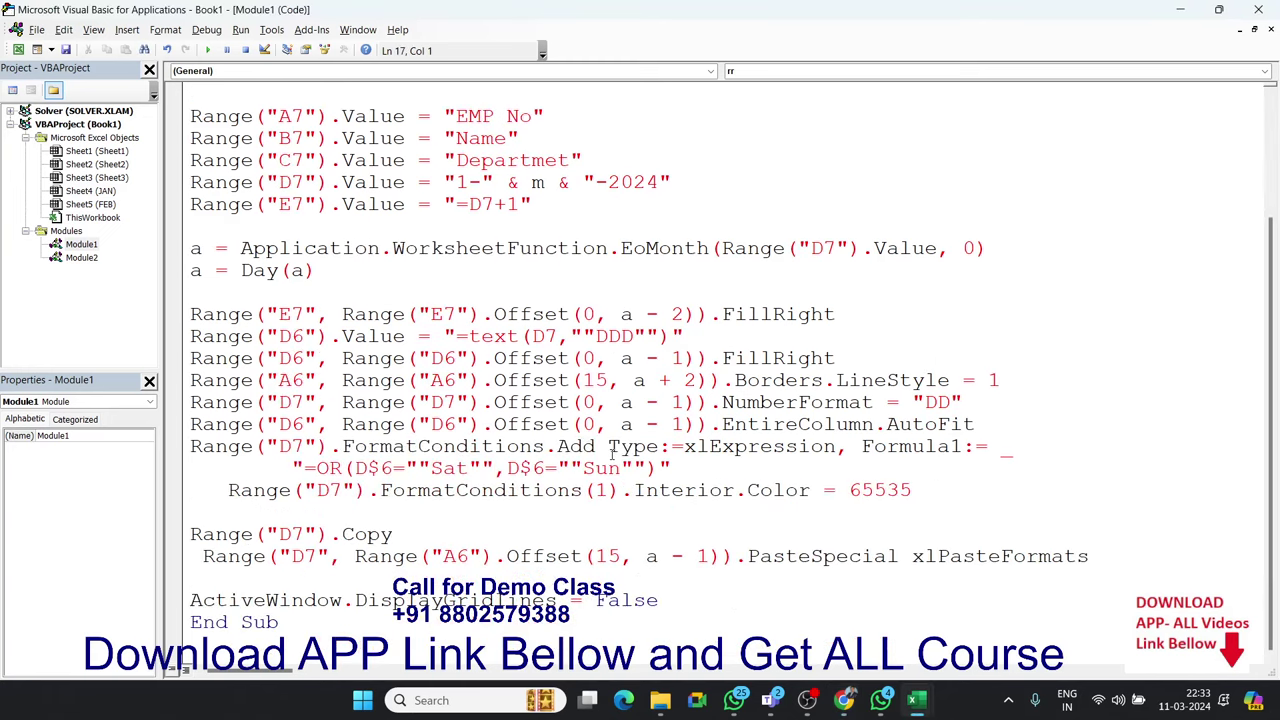
{"action": "scroll", "coordinate": [612, 455], "scroll_direction": "up", "scroll_amount": 2}
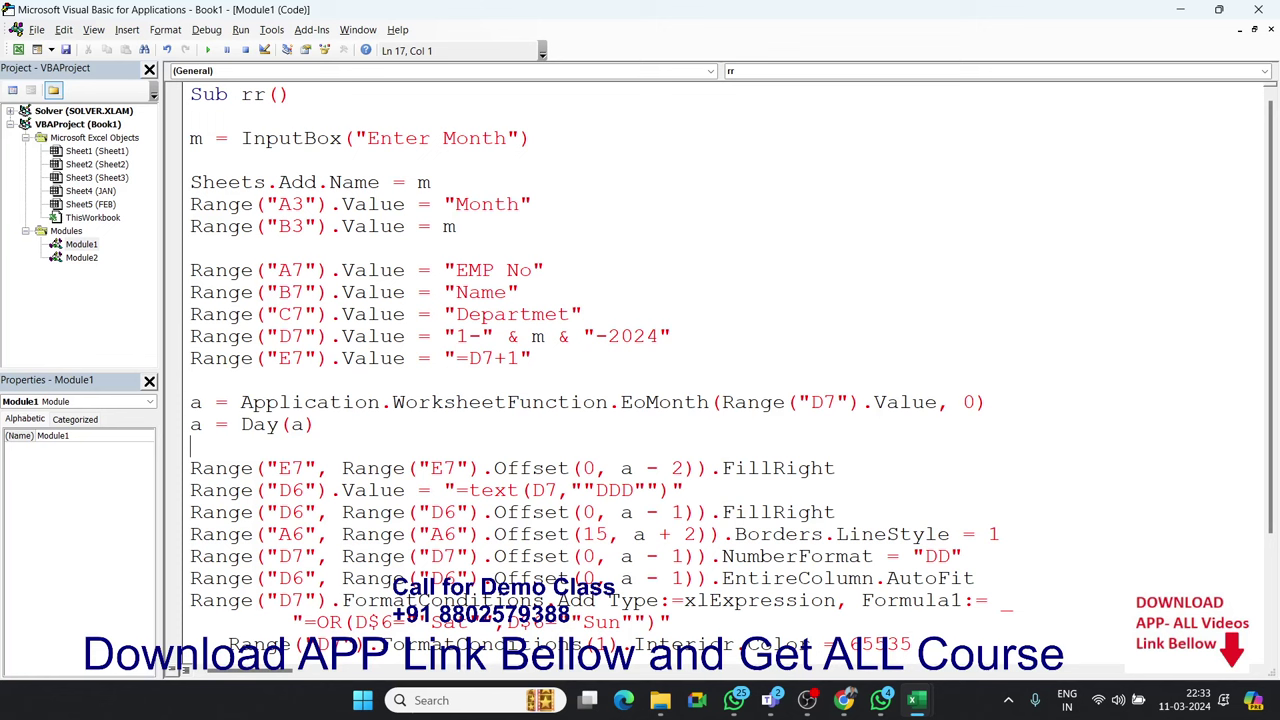
{"action": "left_click", "coordinate": [1016, 462]}
{"action": "scroll", "coordinate": [730, 370], "scroll_direction": "down", "scroll_amount": 2}
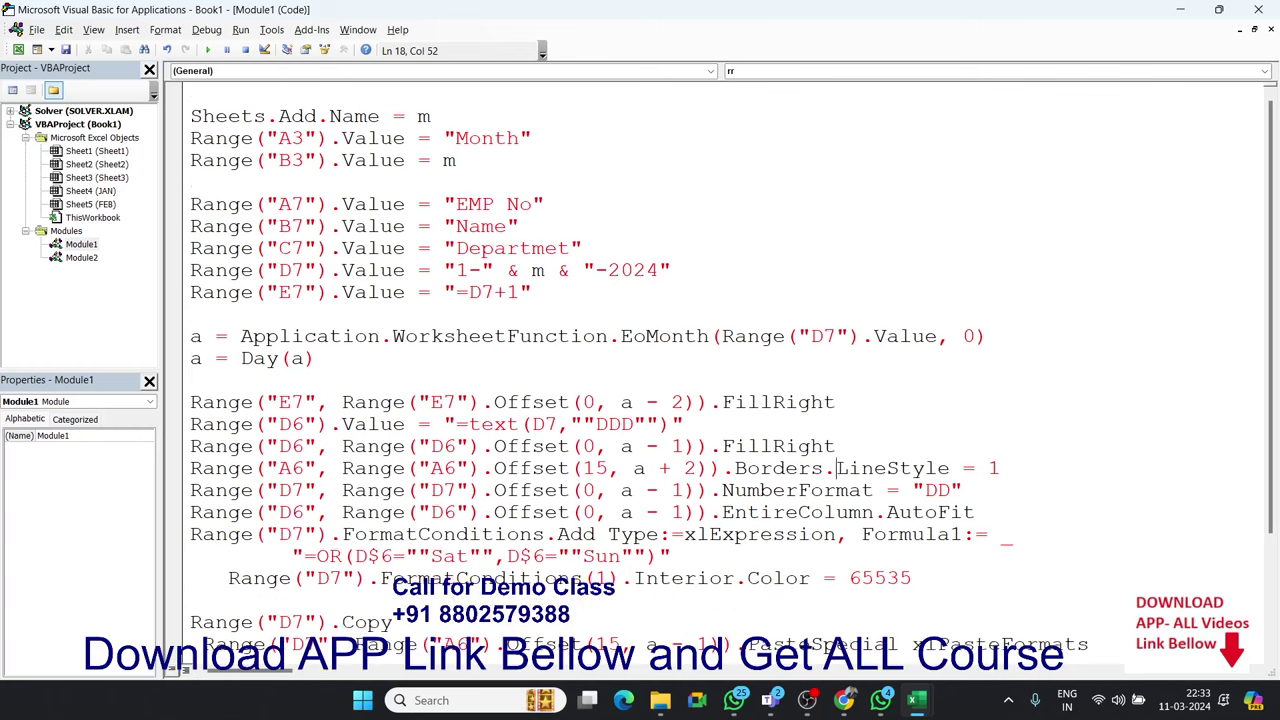
{"action": "scroll", "coordinate": [730, 370], "scroll_direction": "down", "scroll_amount": 2}
{"action": "scroll", "coordinate": [730, 370], "scroll_direction": "up", "scroll_amount": 2}
{"action": "scroll", "coordinate": [730, 370], "scroll_direction": "up", "scroll_amount": 1}
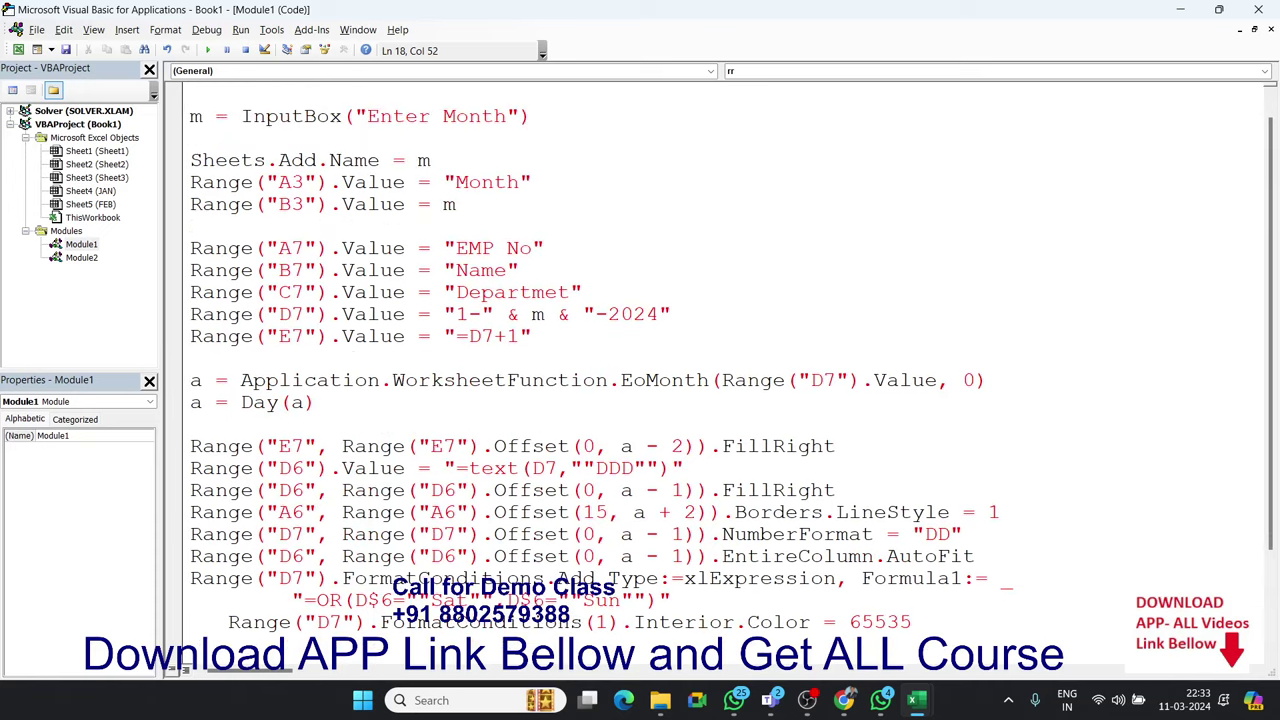
{"action": "scroll", "coordinate": [730, 370], "scroll_direction": "down", "scroll_amount": 1}
{"action": "scroll", "coordinate": [730, 370], "scroll_direction": "up", "scroll_amount": 1}
Check the browser, then select all of Module1's code with Ctrl+A
{"action": "left_click", "coordinate": [844, 700]}
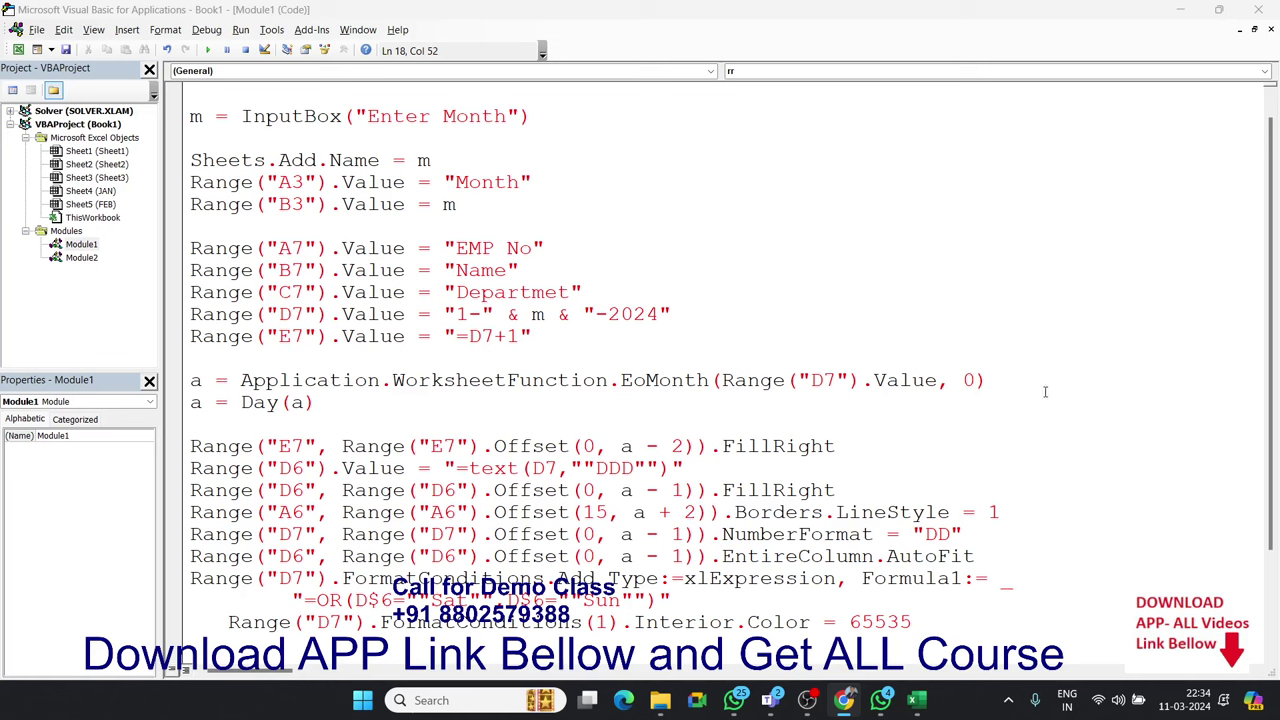
{"action": "left_click", "coordinate": [866, 336]}
{"action": "key", "text": "ctrl+a"}
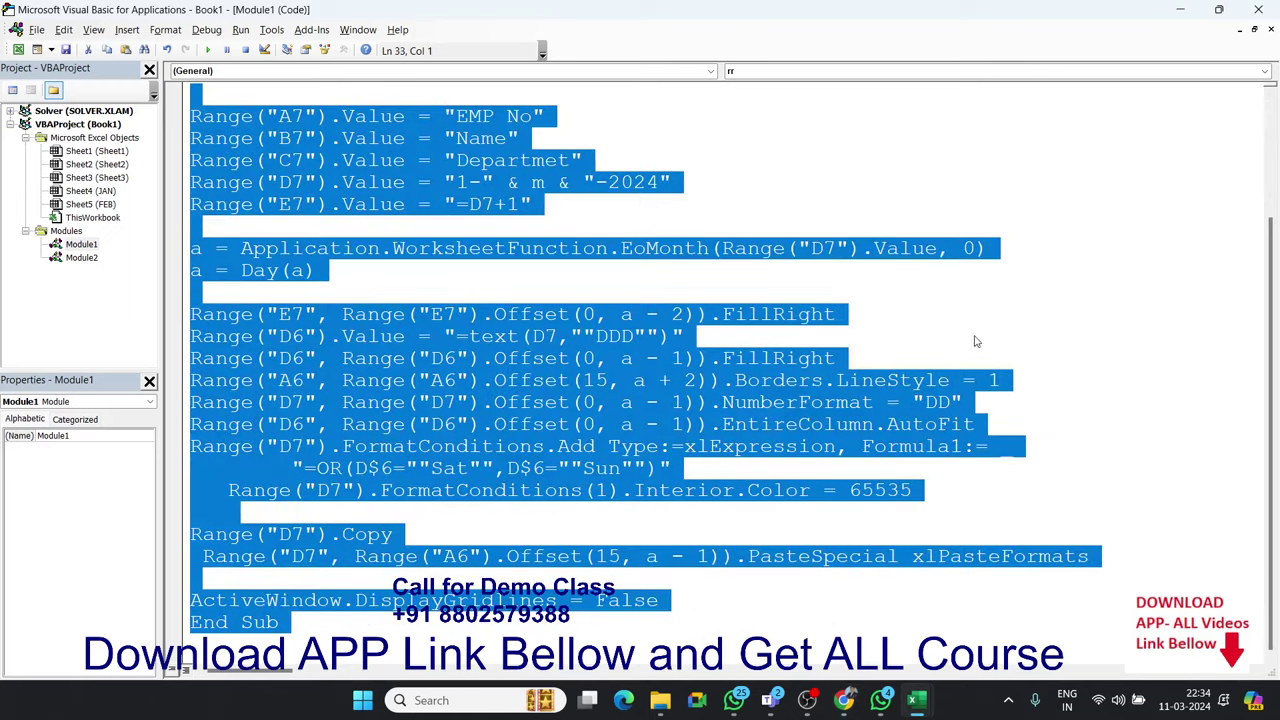